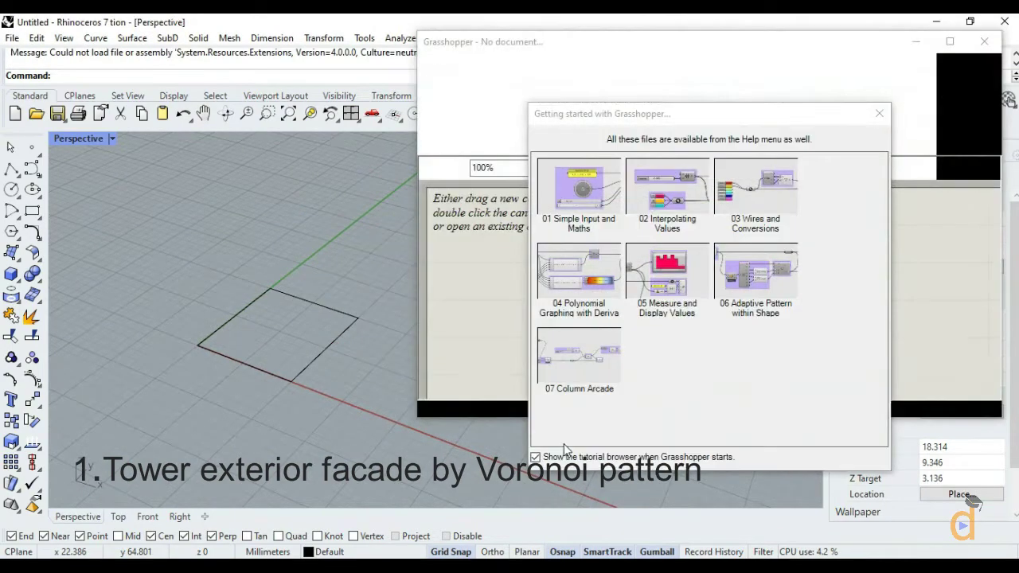
# - Dismiss the tutorial browser and start a new Grasshopper definition
pyautogui.click(879, 113)
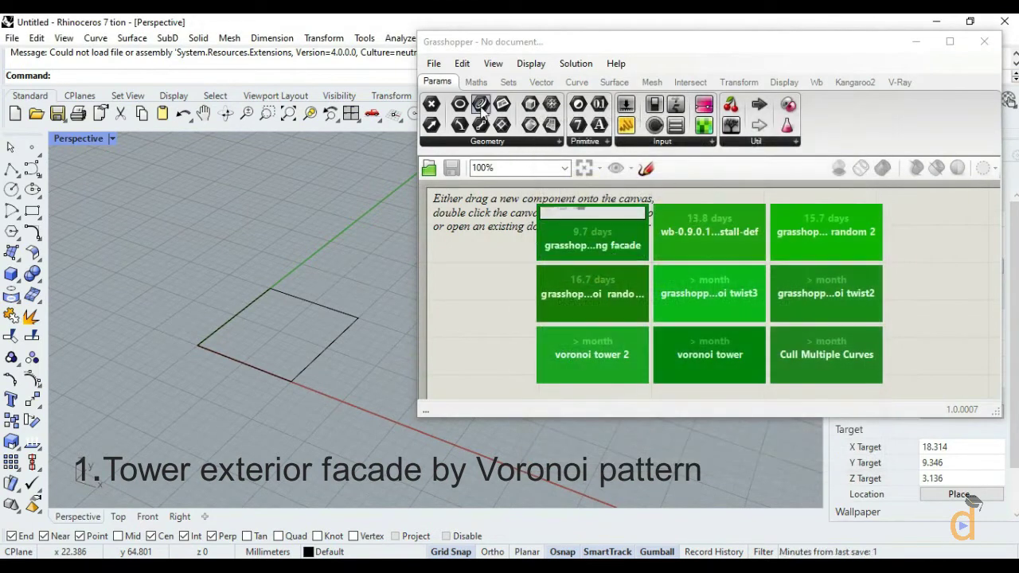
pyautogui.click(433, 63)
pyautogui.click(481, 81)
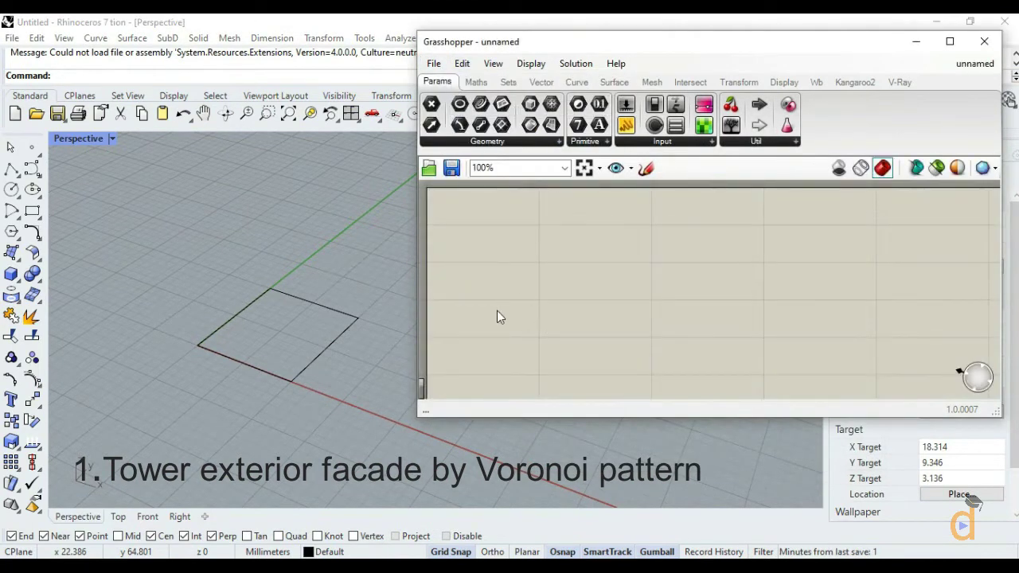
# - Place a Curve parameter on the canvas and reference the square curve from the Rhino viewport in it
pyautogui.scroll(-2, 497, 310)
pyautogui.scroll(1, 492, 226)
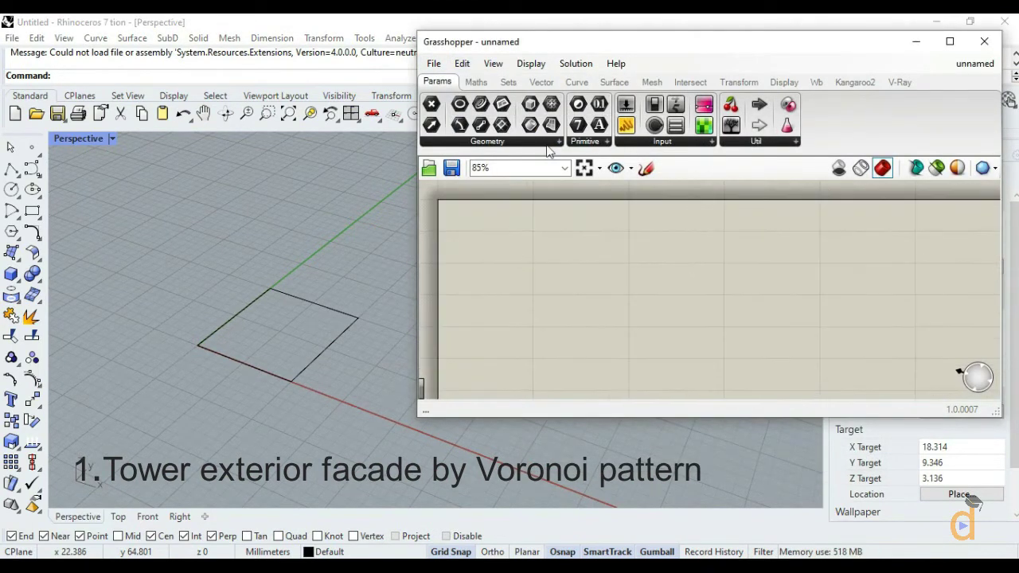
pyautogui.moveTo(481, 108); pyautogui.dragTo(502, 245)
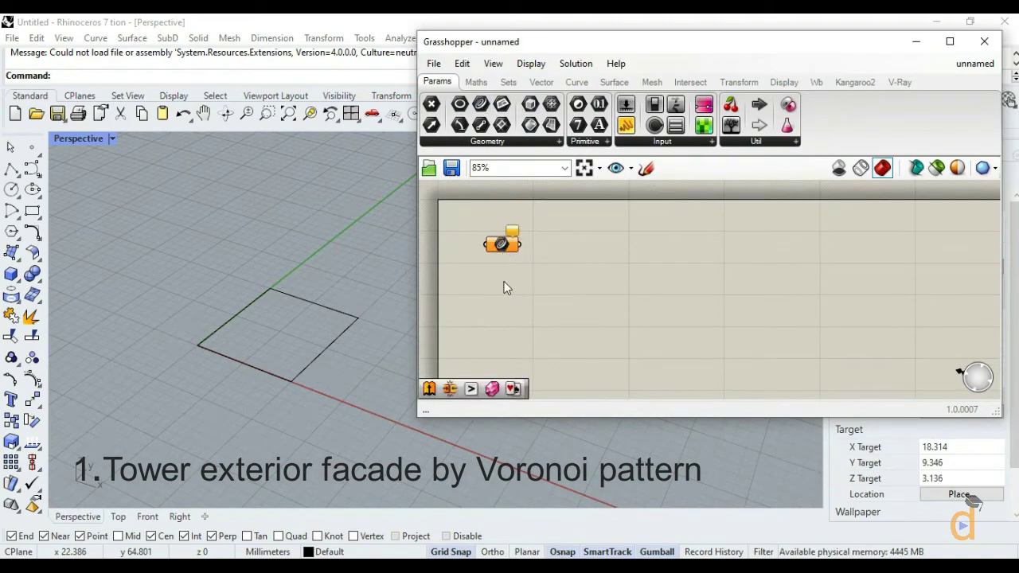
pyautogui.scroll(2, 499, 245)
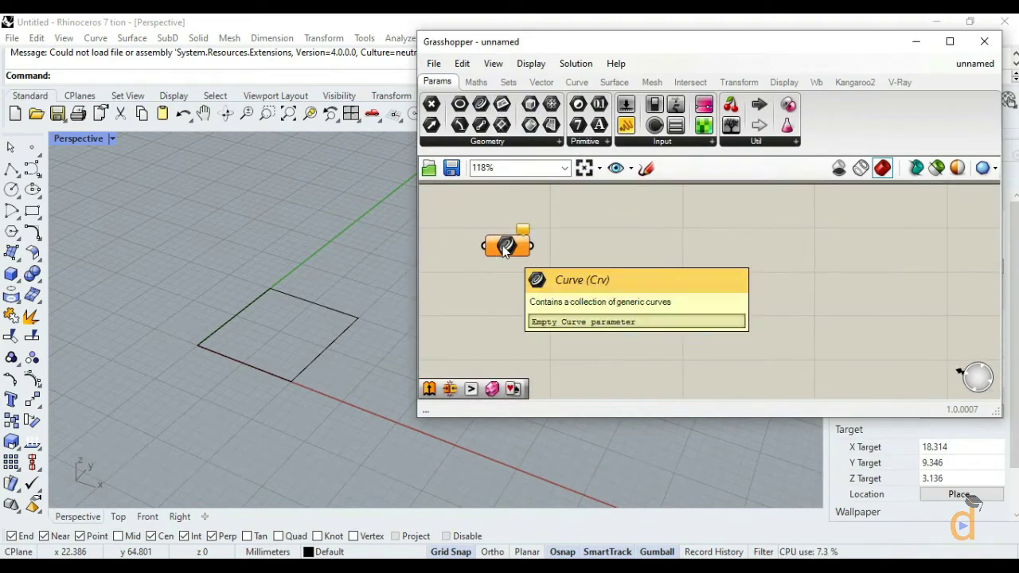
pyautogui.rightClick(502, 245)
pyautogui.click(589, 440)
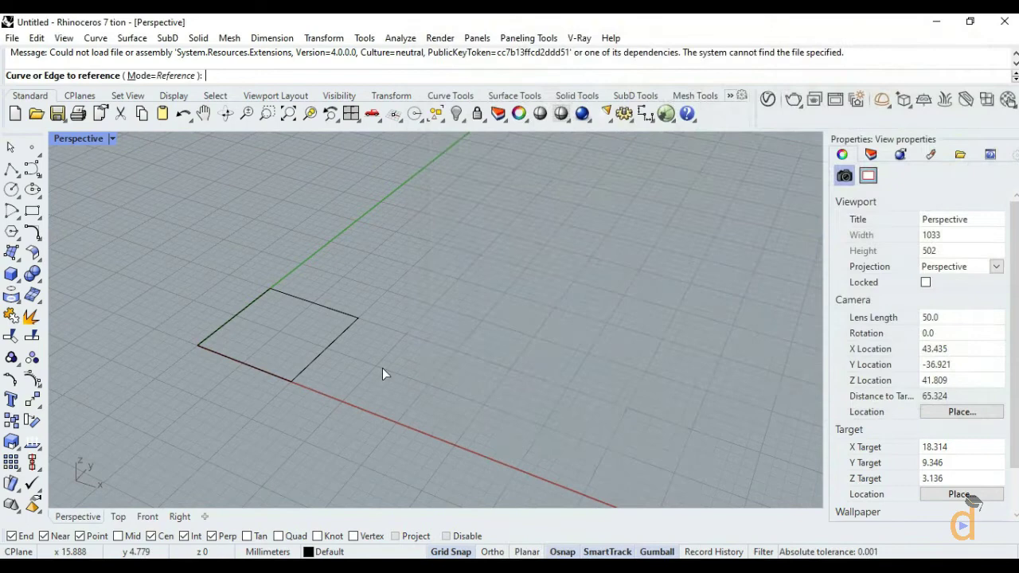
pyautogui.click(335, 341)
# - Add an Extrude component and connect the Curve parameter to its base input
pyautogui.scroll(-5, 255, 405)
pyautogui.scroll(1, 536, 338)
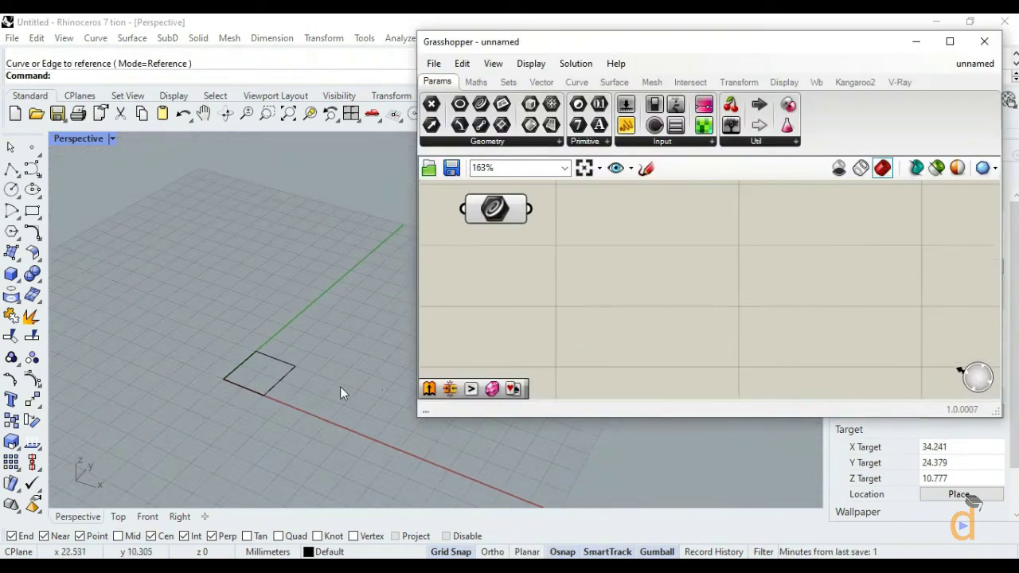
pyautogui.scroll(3, 340, 386)
pyautogui.scroll(-2, 315, 390)
pyautogui.scroll(1, 319, 319)
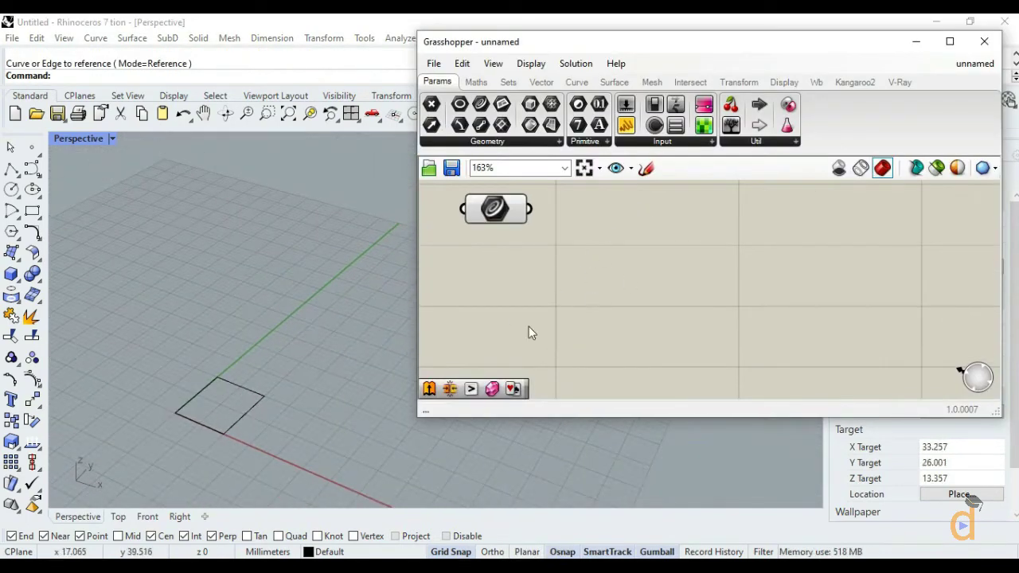
pyautogui.scroll(-3, 540, 333)
pyautogui.scroll(1, 562, 310)
pyautogui.scroll(1, 581, 318)
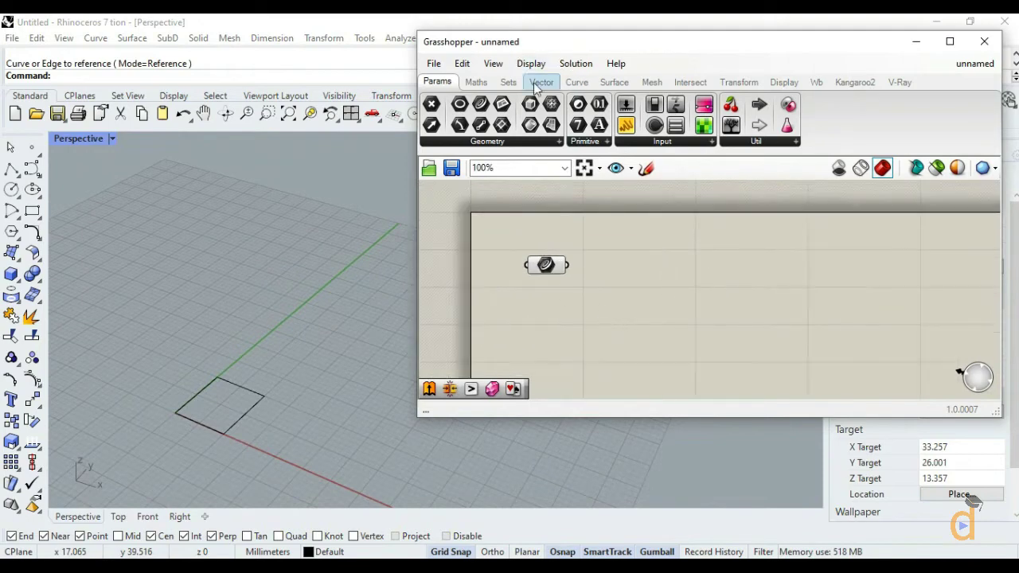
pyautogui.click(613, 82)
pyautogui.click(599, 142)
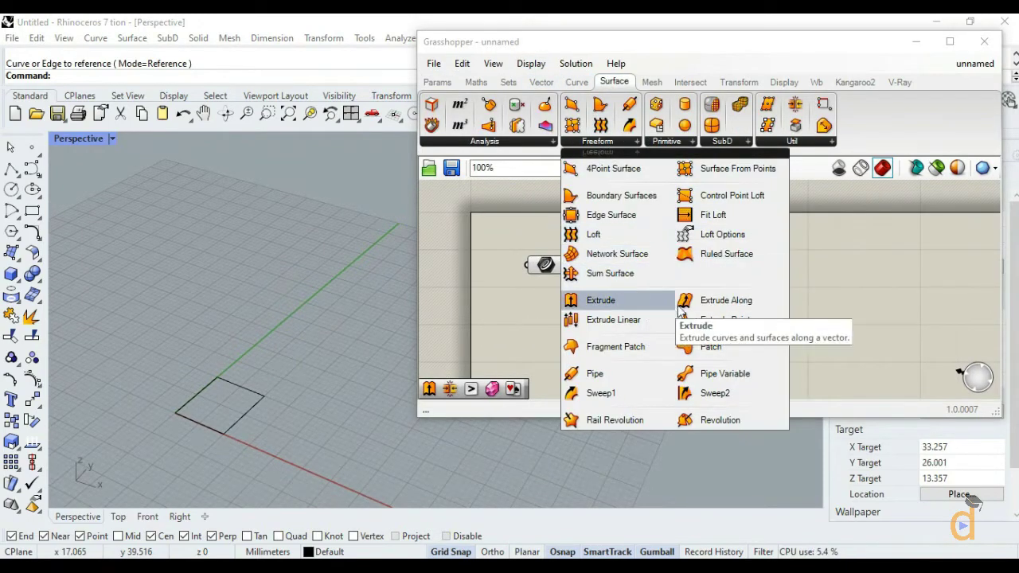
pyautogui.click(602, 303)
pyautogui.click(635, 277)
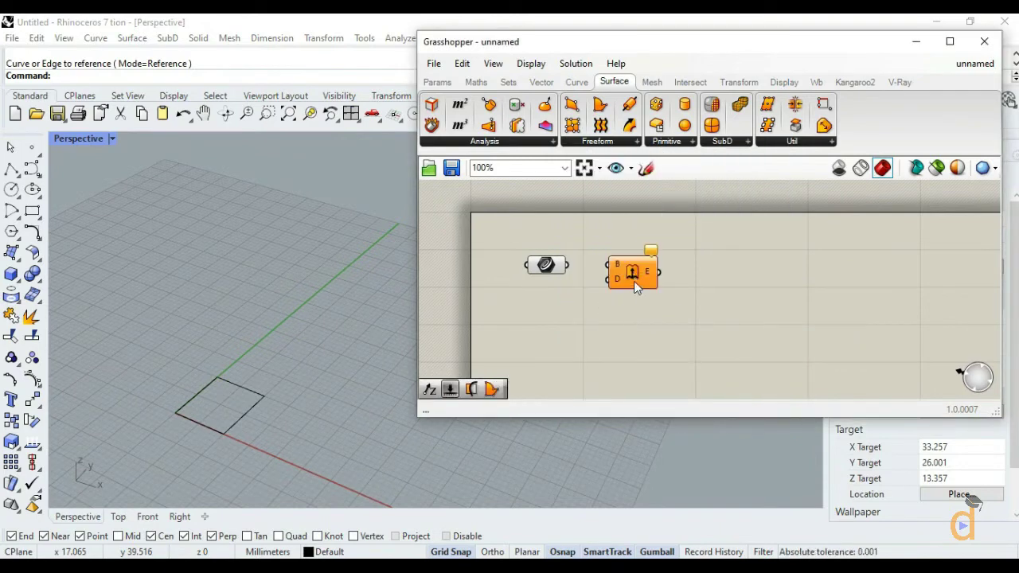
pyautogui.moveTo(568, 265); pyautogui.dragTo(737, 285)
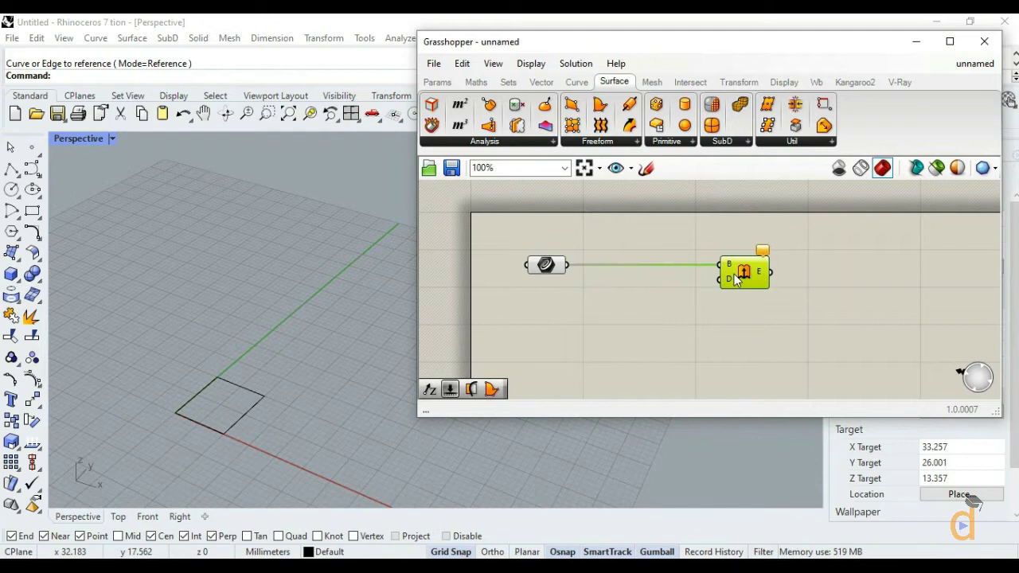
# - Add a Unit Z vector component and connect it to the Extrude component's direction input
pyautogui.doubleClick(590, 343)
pyautogui.write('z')
pyautogui.press('Return')
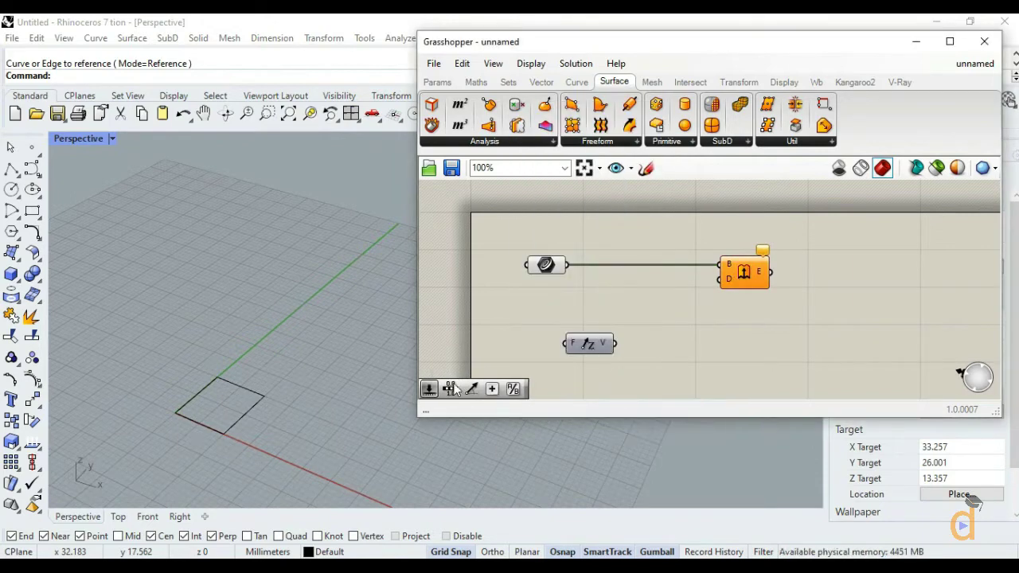
pyautogui.moveTo(608, 344); pyautogui.dragTo(670, 321)
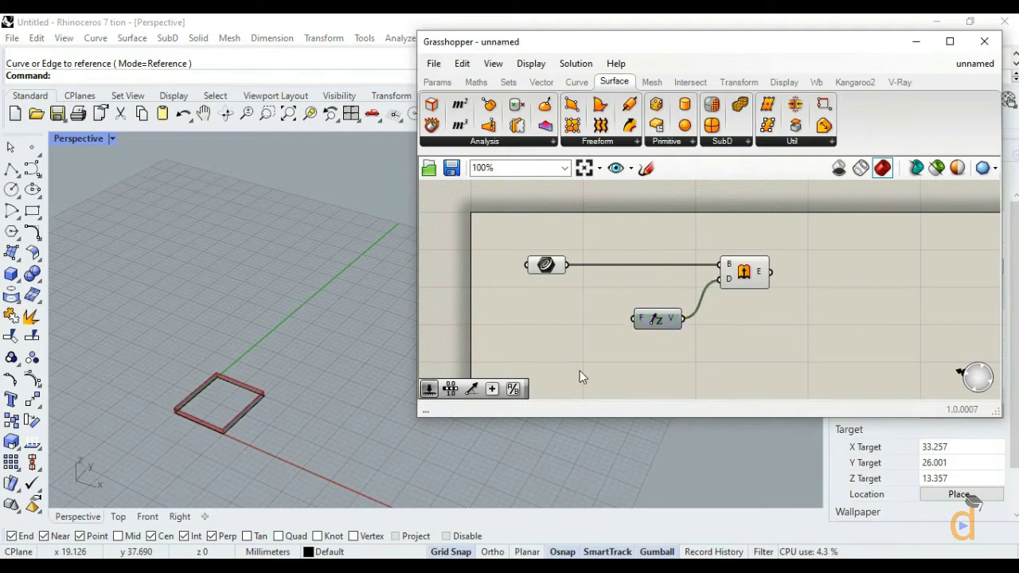
# - Create a number slider with the value 75 and connect it to the Unit Z factor input
pyautogui.scroll(2, 582, 377)
pyautogui.doubleClick(607, 367)
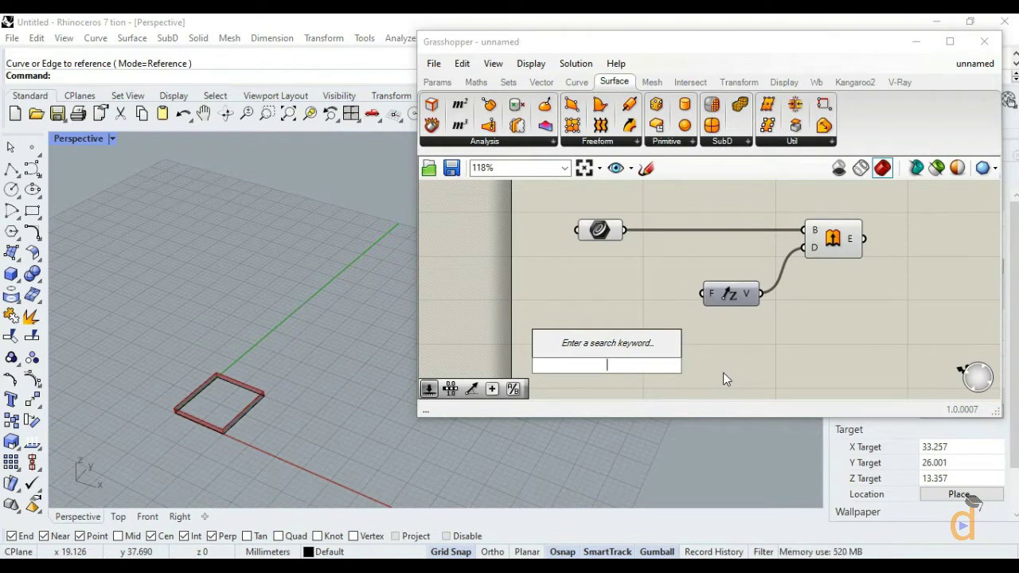
pyautogui.write('75')
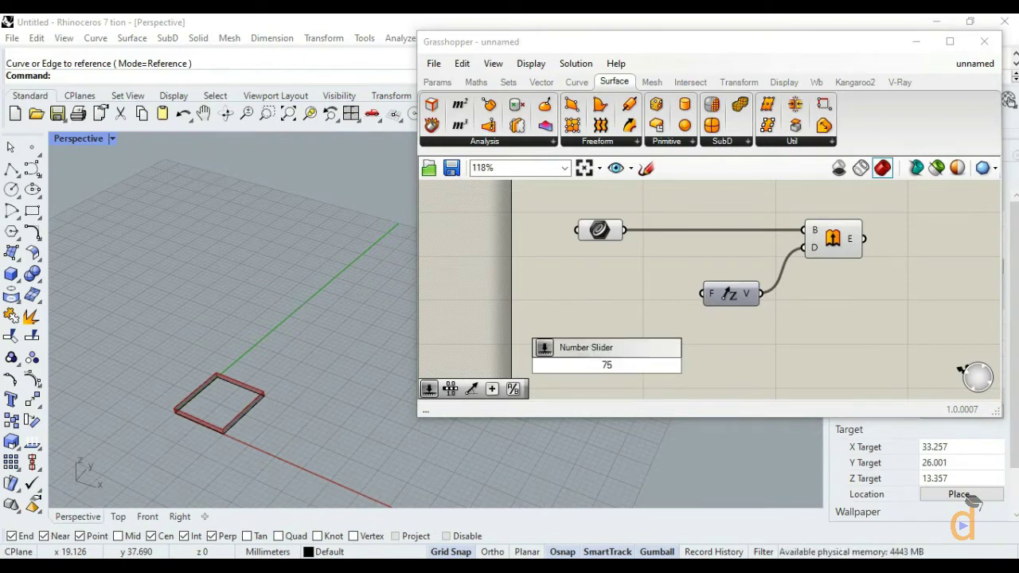
pyautogui.press('Return')
pyautogui.moveTo(681, 367); pyautogui.dragTo(706, 305)
# - Lower the extrusion height to 60 with the Factor slider
pyautogui.scroll(-5, 247, 437)
pyautogui.moveTo(242, 451); pyautogui.dragTo(254, 235, button='right')
pyautogui.moveTo(649, 367); pyautogui.dragTo(641, 369)
pyautogui.moveTo(376, 442); pyautogui.dragTo(342, 398, button='right')
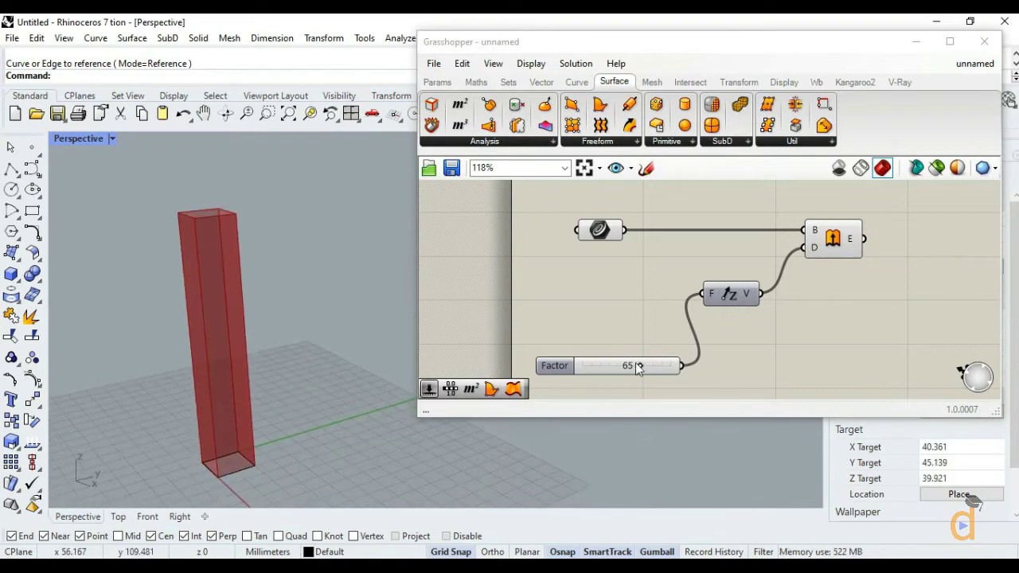
pyautogui.moveTo(639, 366); pyautogui.dragTo(637, 372)
# - Add a Deconstruct Brep component and connect the extrusion result to its brep input
pyautogui.scroll(-3, 510, 288)
pyautogui.scroll(1, 688, 268)
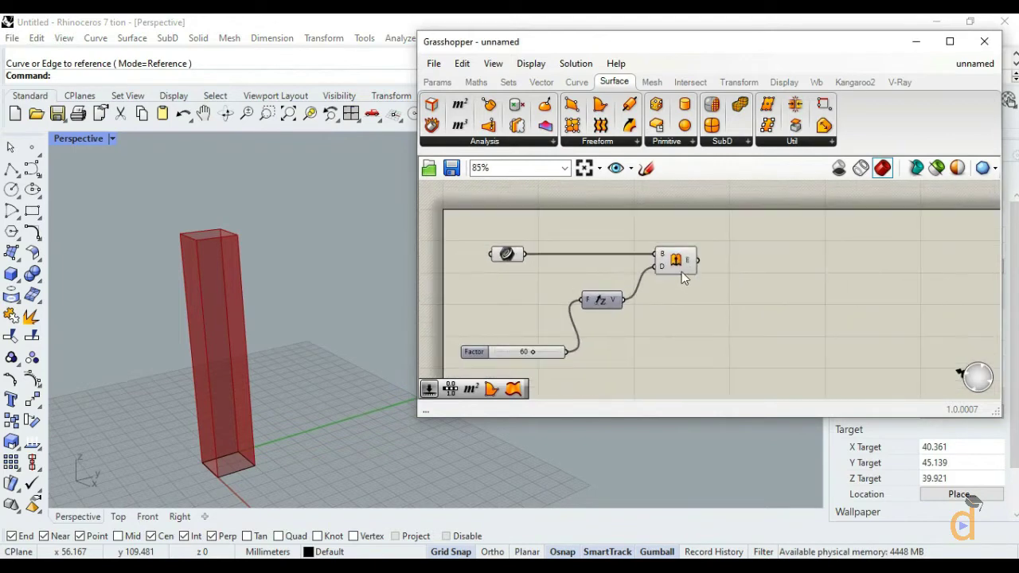
pyautogui.click(677, 263)
pyautogui.click(730, 336)
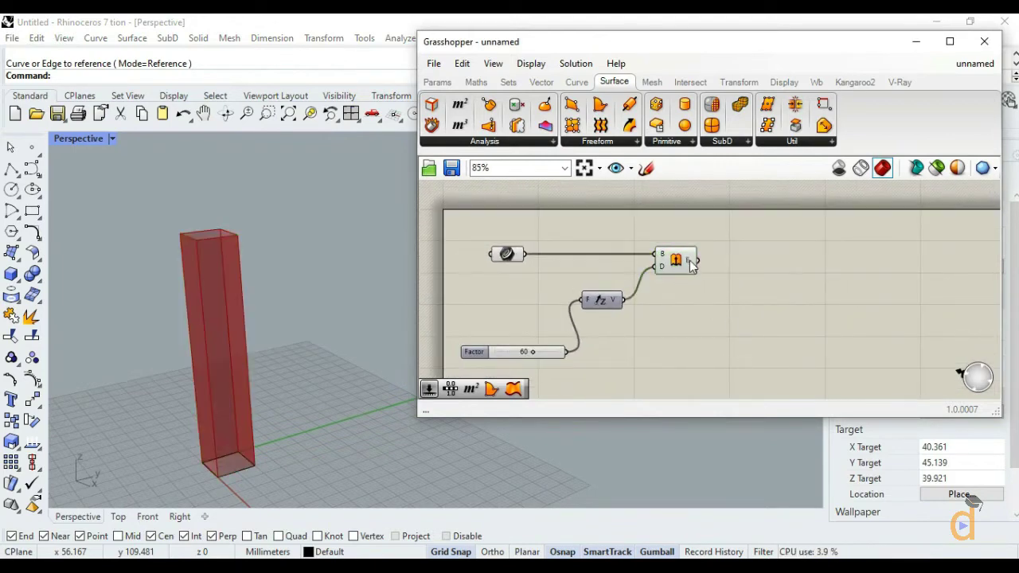
pyautogui.moveTo(689, 260)
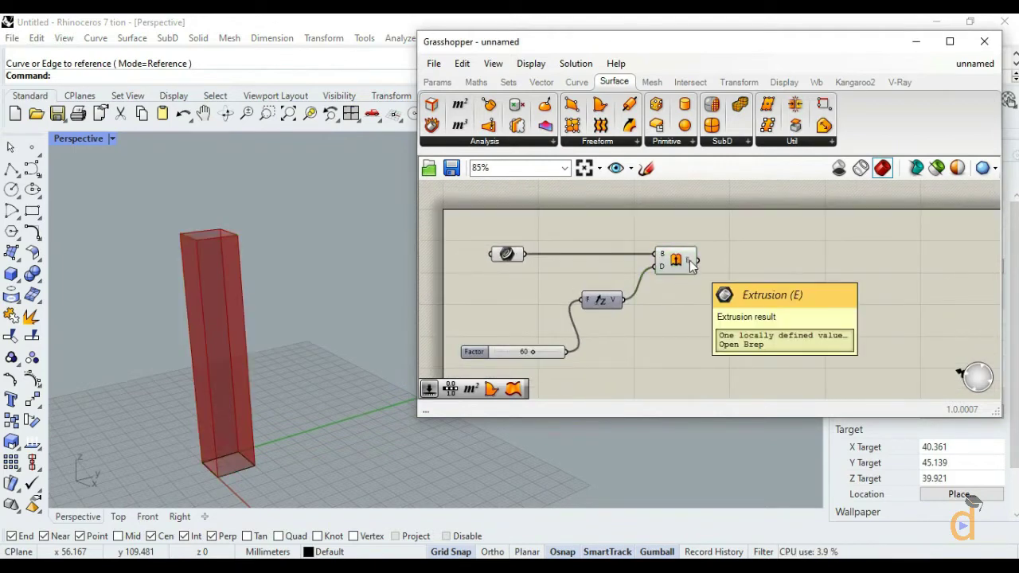
pyautogui.click(514, 143)
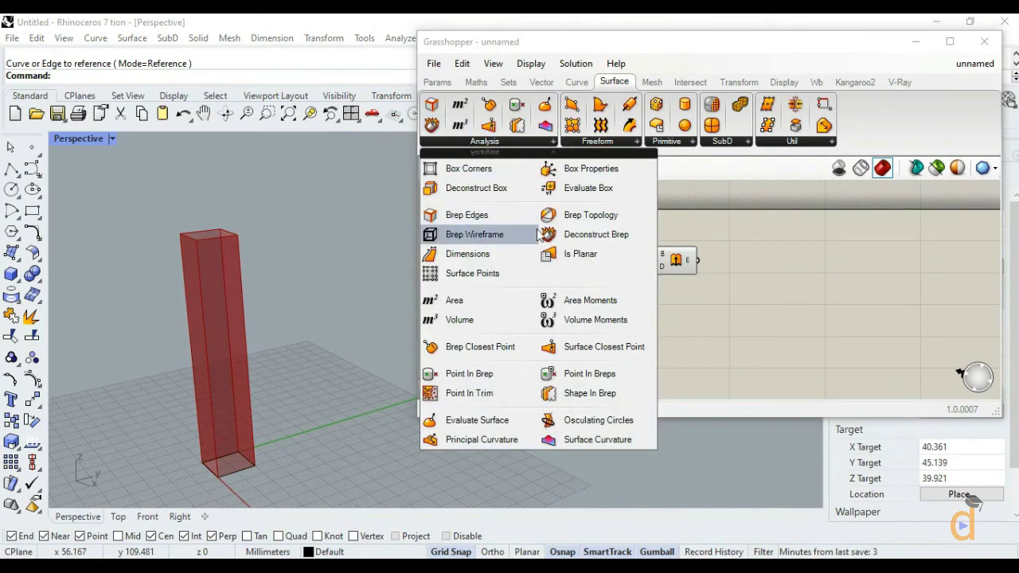
pyautogui.click(571, 235)
pyautogui.click(763, 283)
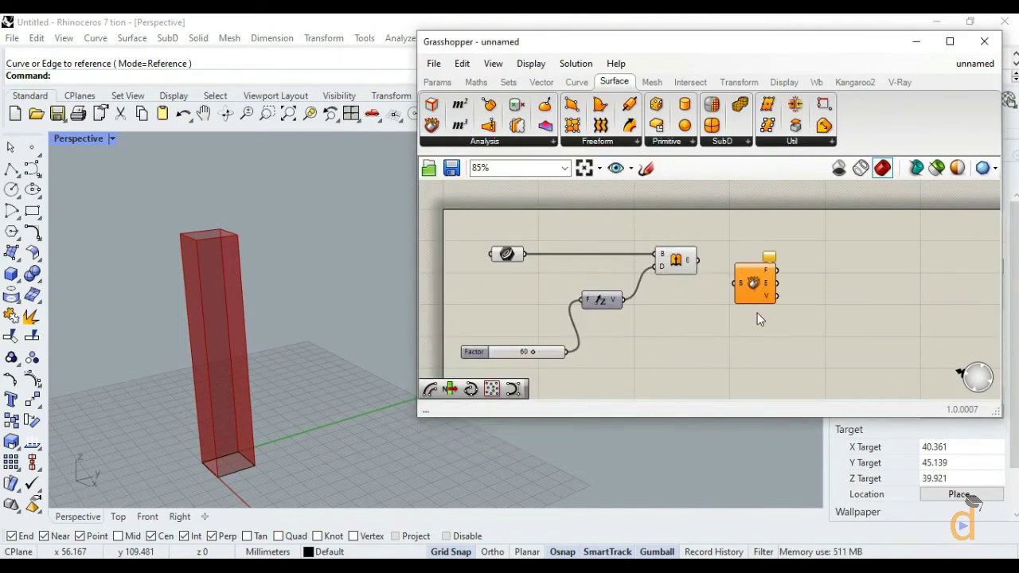
pyautogui.moveTo(700, 260); pyautogui.dragTo(749, 282)
pyautogui.moveTo(776, 273)
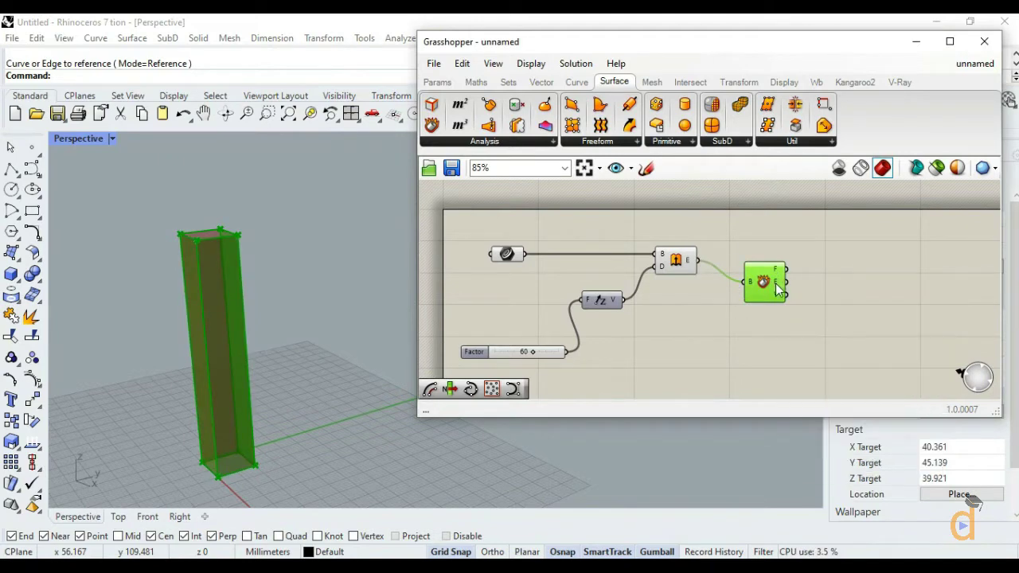
pyautogui.click(739, 342)
# - Place a planar Voronoi component beyond Deconstruct Brep, leaving room between the two components
pyautogui.scroll(-3, 577, 287)
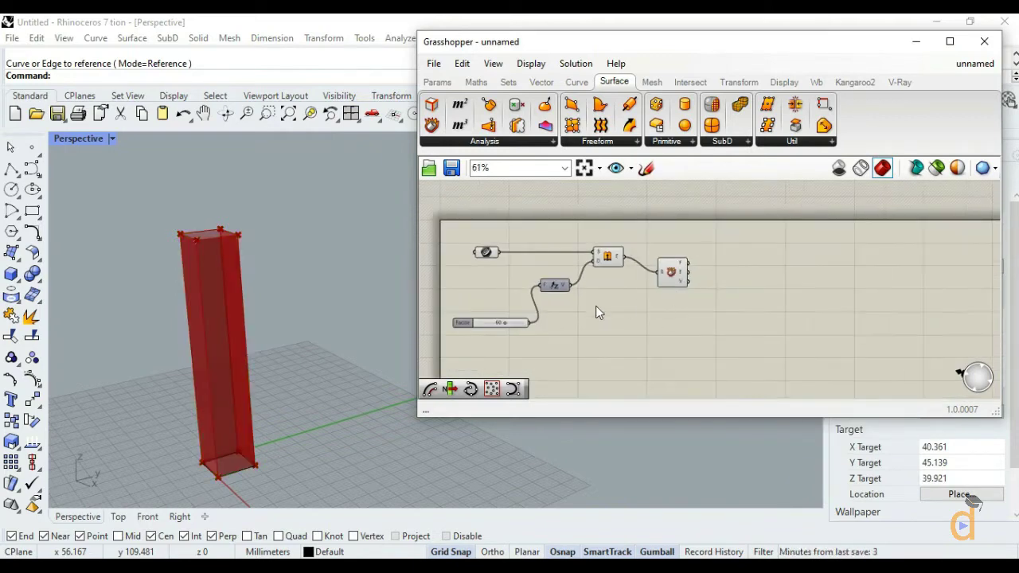
pyautogui.scroll(1, 599, 313)
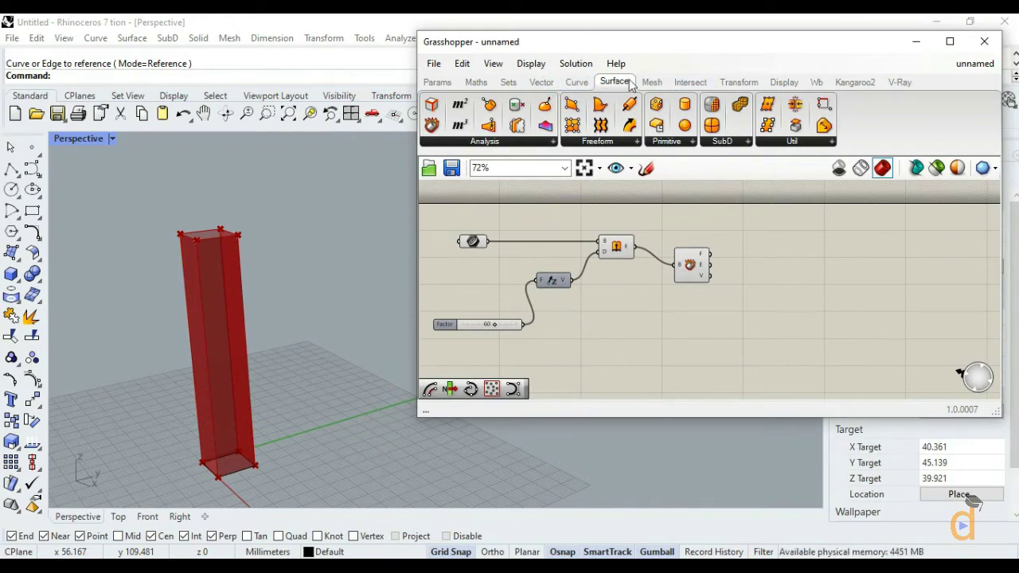
pyautogui.click(652, 83)
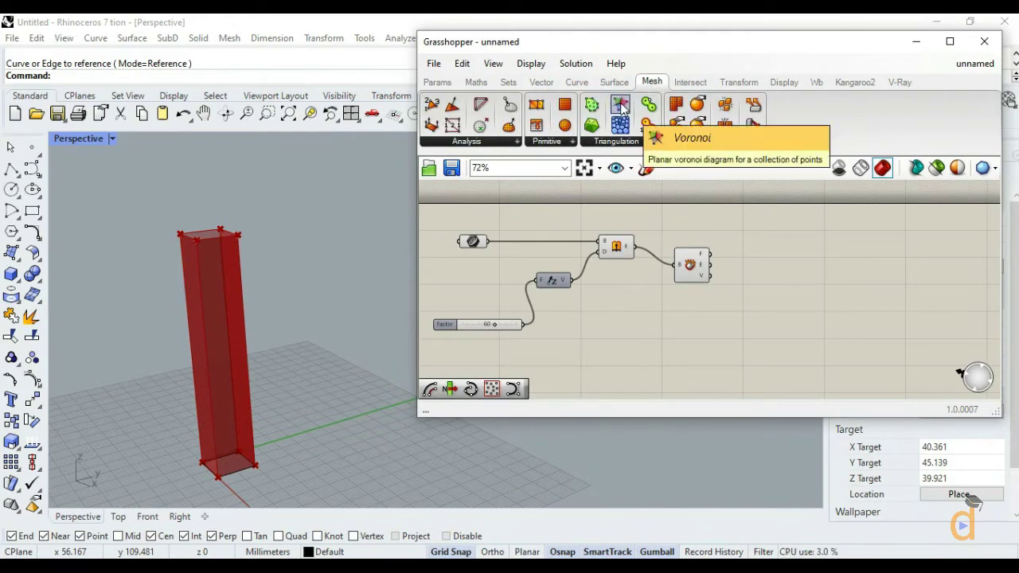
pyautogui.click(615, 142)
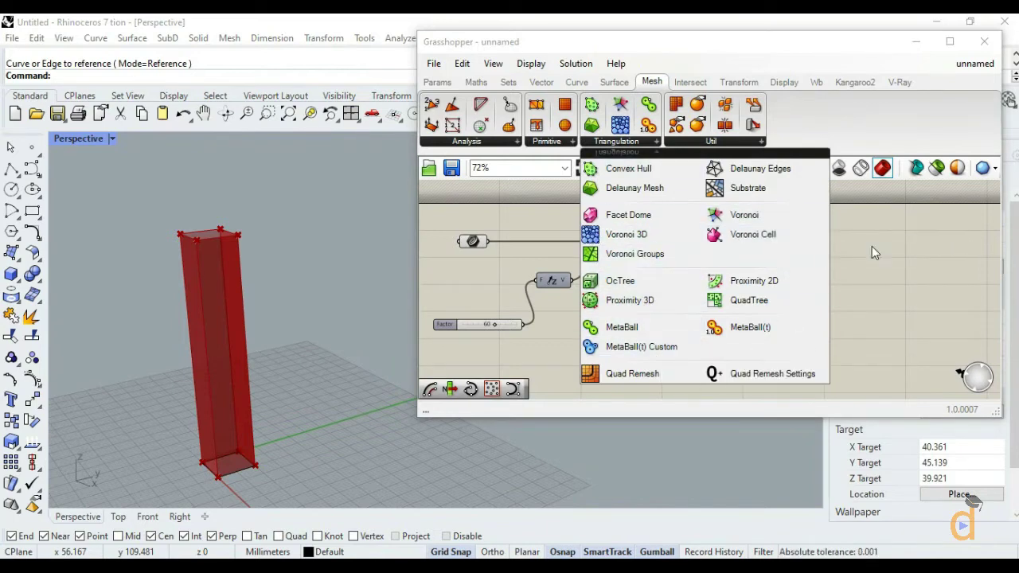
pyautogui.moveTo(620, 105); pyautogui.dragTo(773, 335)
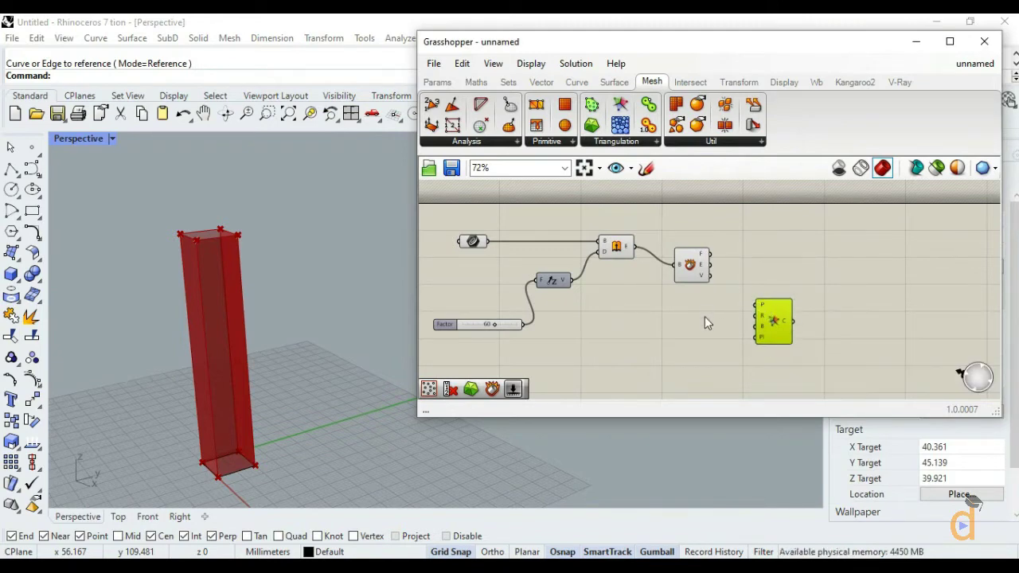
pyautogui.click(692, 277)
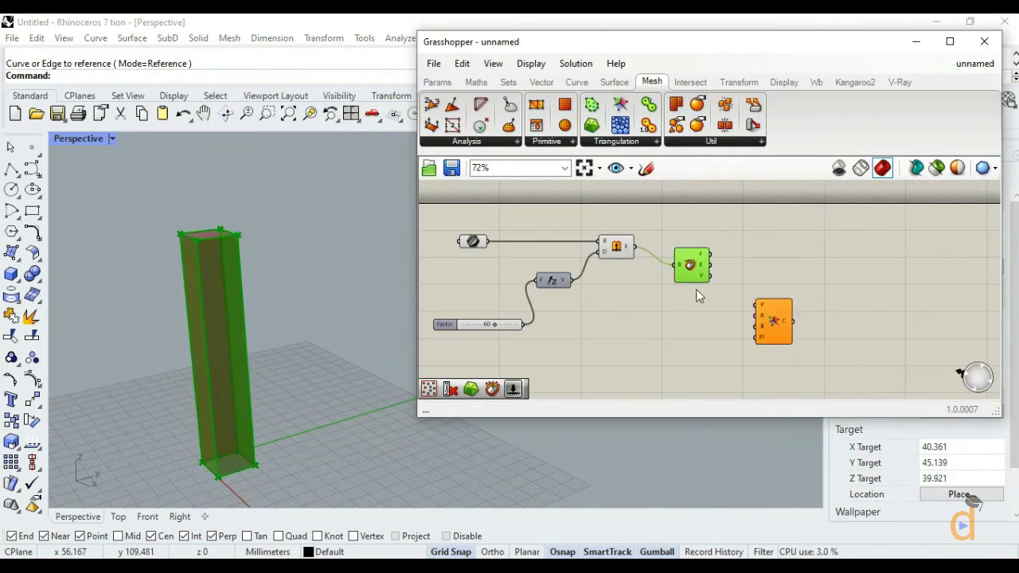
pyautogui.moveTo(755, 340); pyautogui.dragTo(778, 341)
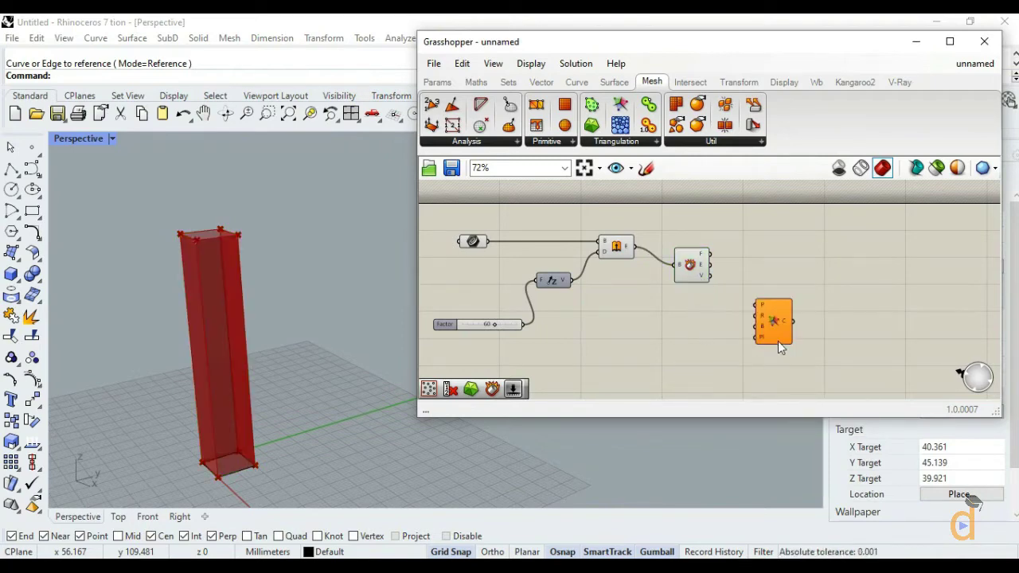
pyautogui.click(749, 356)
# - Add a Populate 2D component before Voronoi and connect the deconstructed brep's faces to its region input
pyautogui.click(542, 82)
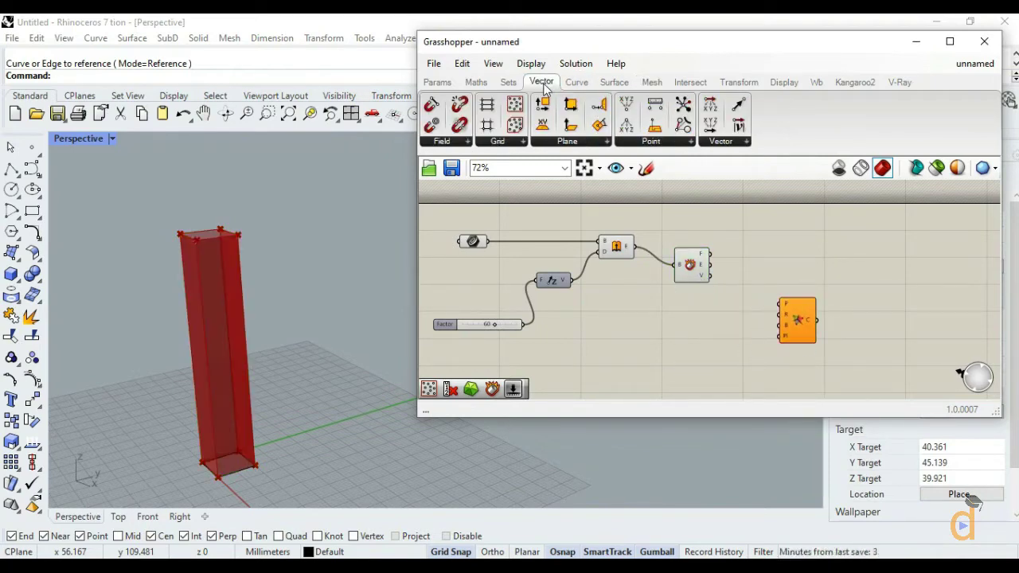
pyautogui.click(500, 142)
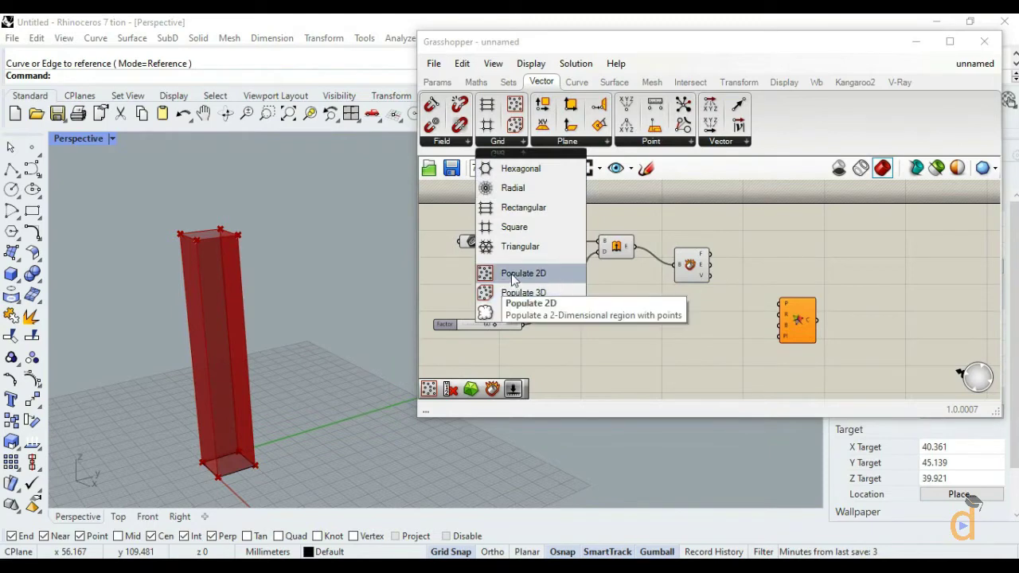
pyautogui.moveTo(514, 275); pyautogui.dragTo(544, 302)
pyautogui.moveTo(739, 321); pyautogui.dragTo(739, 320)
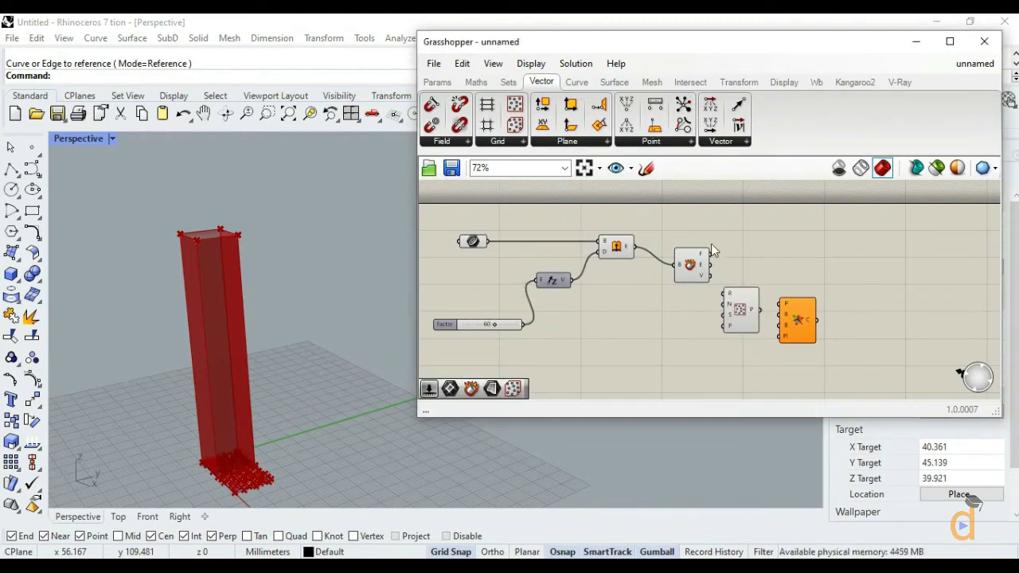
pyautogui.moveTo(711, 254); pyautogui.dragTo(810, 327)
pyautogui.click(788, 352)
pyautogui.click(773, 350)
# - Add a number slider set to 50 and connect it to the Populate 2D component's count input
pyautogui.scroll(3, 719, 343)
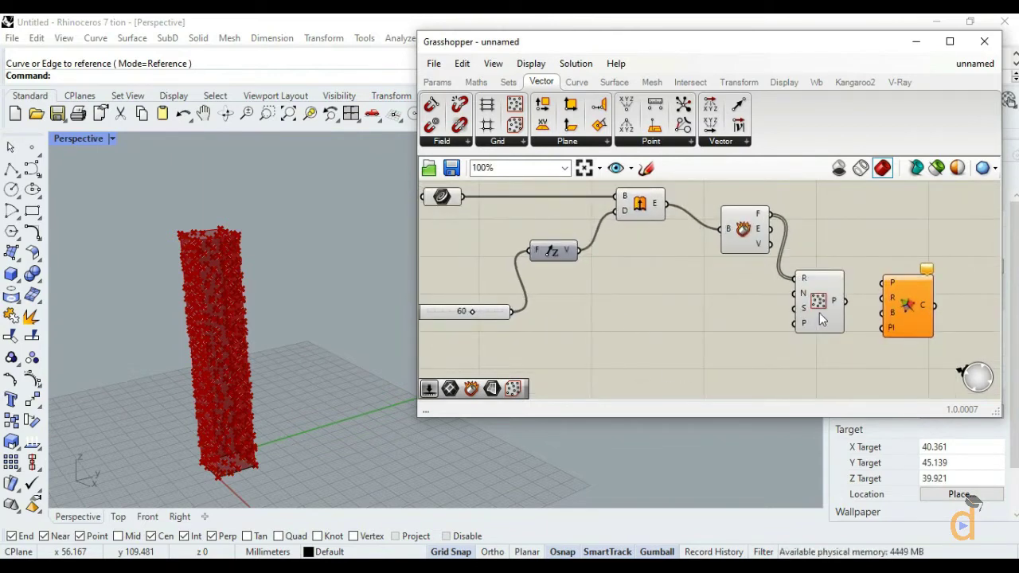
pyautogui.doubleClick(657, 311)
pyautogui.write('50')
pyautogui.press('Return')
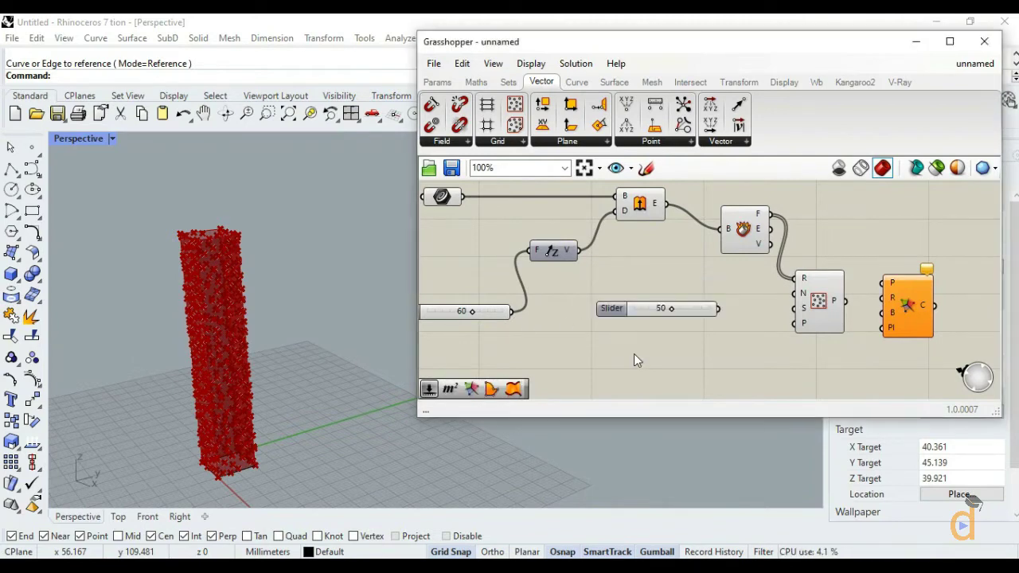
pyautogui.moveTo(719, 308); pyautogui.dragTo(795, 294)
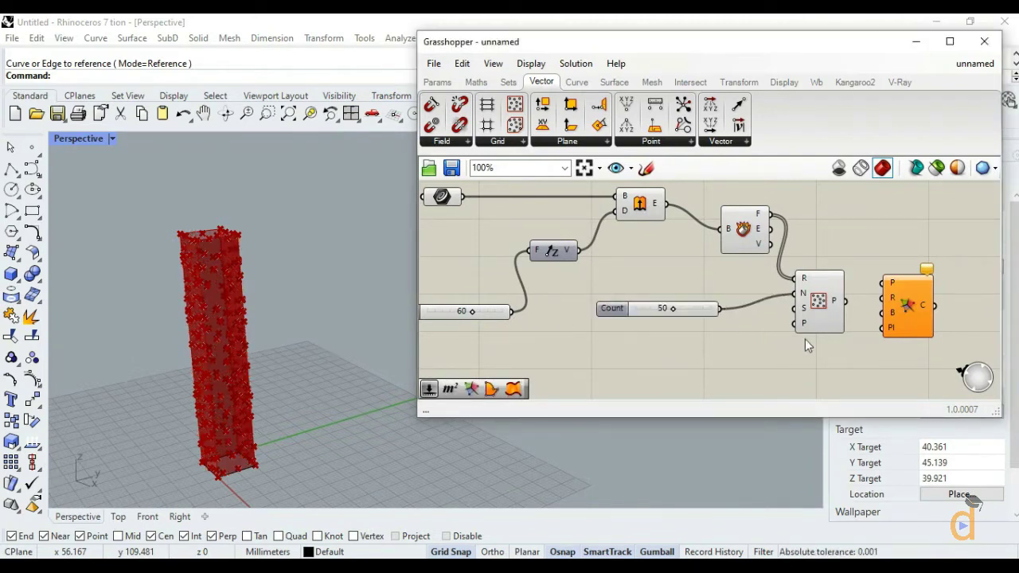
pyautogui.moveTo(672, 312)
pyautogui.mouseDown()
pyautogui.moveTo(681, 313)
pyautogui.moveTo(662, 311)
pyautogui.moveTo(688, 320)
pyautogui.moveTo(668, 325)
pyautogui.moveTo(671, 312)
pyautogui.mouseUp()
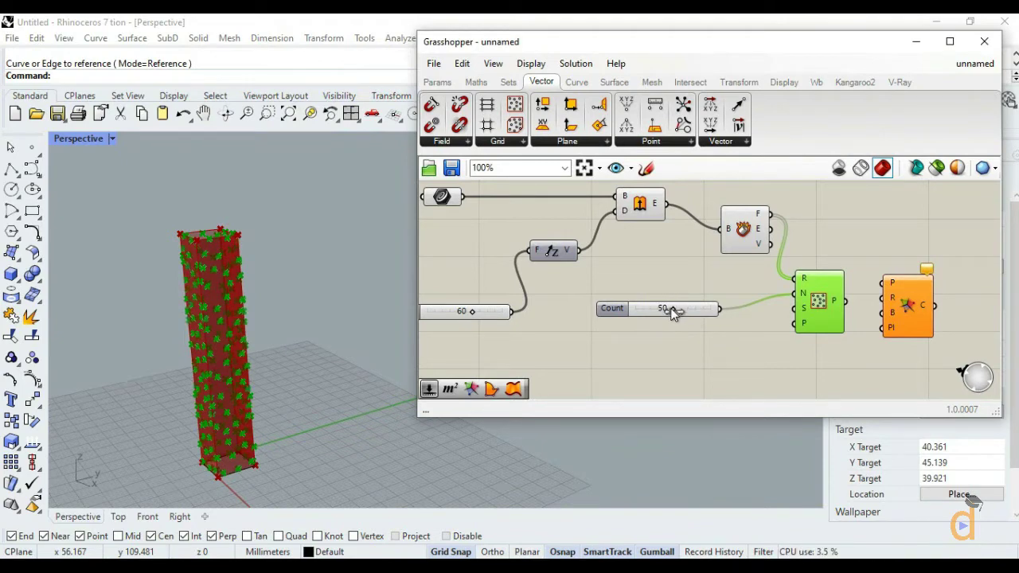
pyautogui.scroll(-2, 667, 340)
pyautogui.scroll(1, 722, 352)
pyautogui.click(722, 351)
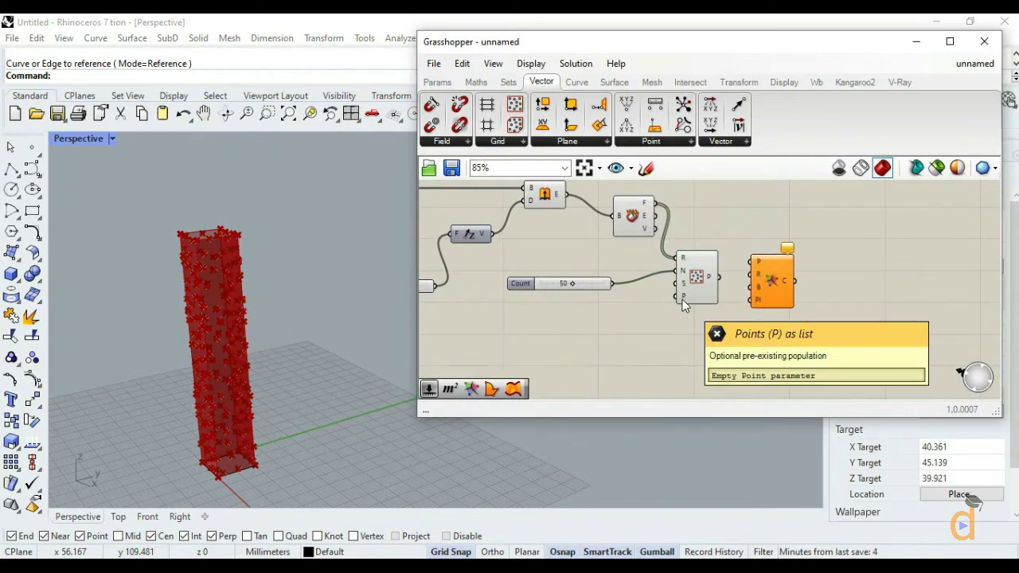
# - Connect the Populate 2D points to the Voronoi component's points input and move Voronoi slightly further away
pyautogui.scroll(-2, 719, 359)
pyautogui.scroll(1, 751, 315)
pyautogui.click(751, 313)
pyautogui.moveTo(751, 313); pyautogui.dragTo(704, 306)
pyautogui.click(711, 247)
pyautogui.scroll(1, 711, 247)
pyautogui.scroll(-1, 787, 320)
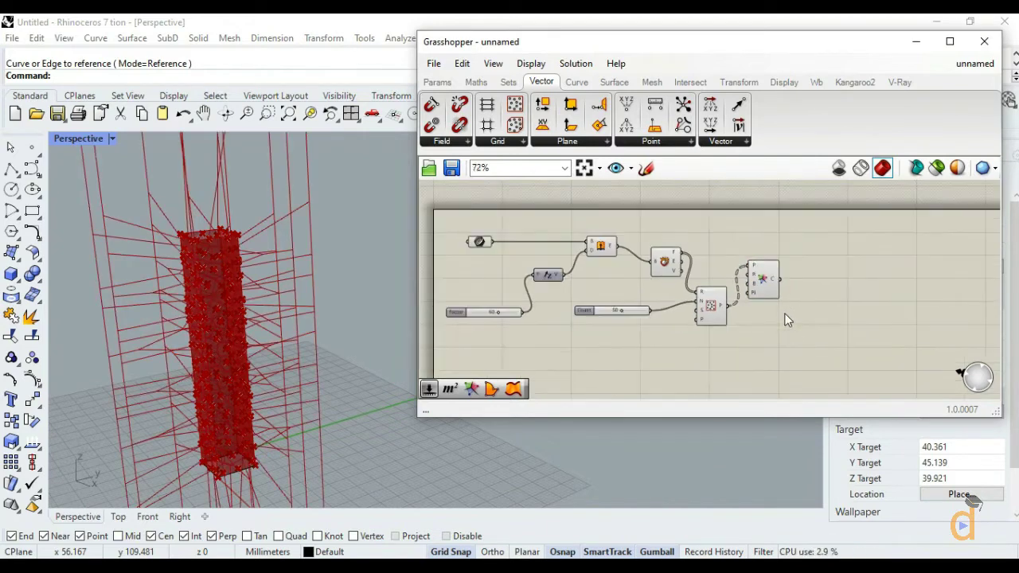
pyautogui.scroll(1, 789, 311)
pyautogui.click(799, 287)
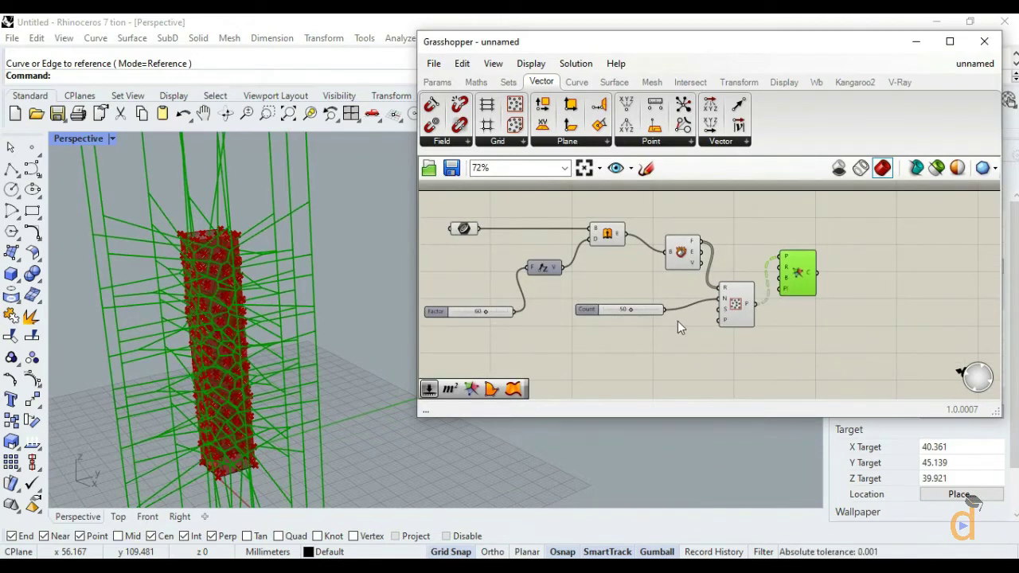
pyautogui.click(804, 315)
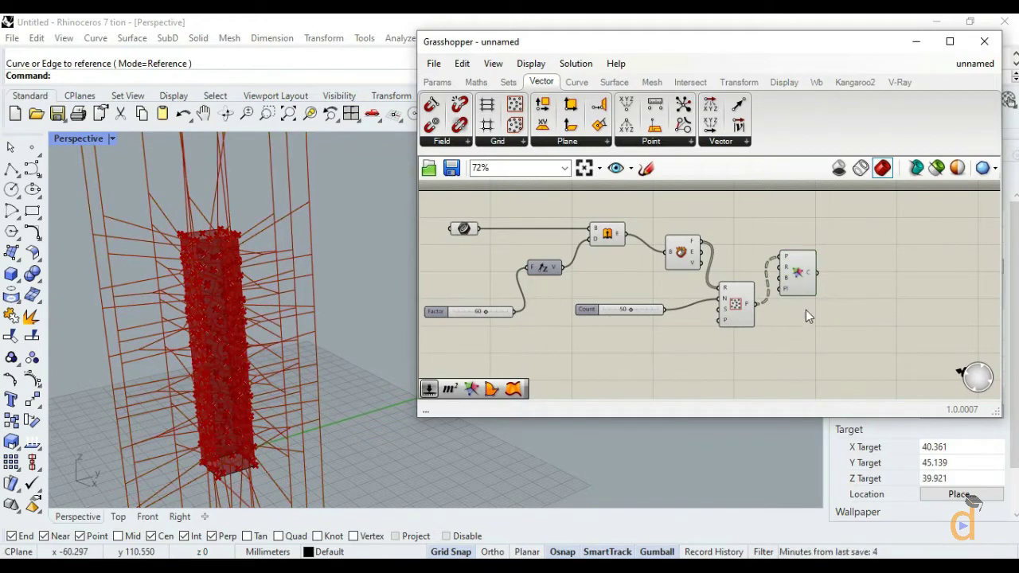
pyautogui.moveTo(799, 286); pyautogui.dragTo(820, 273)
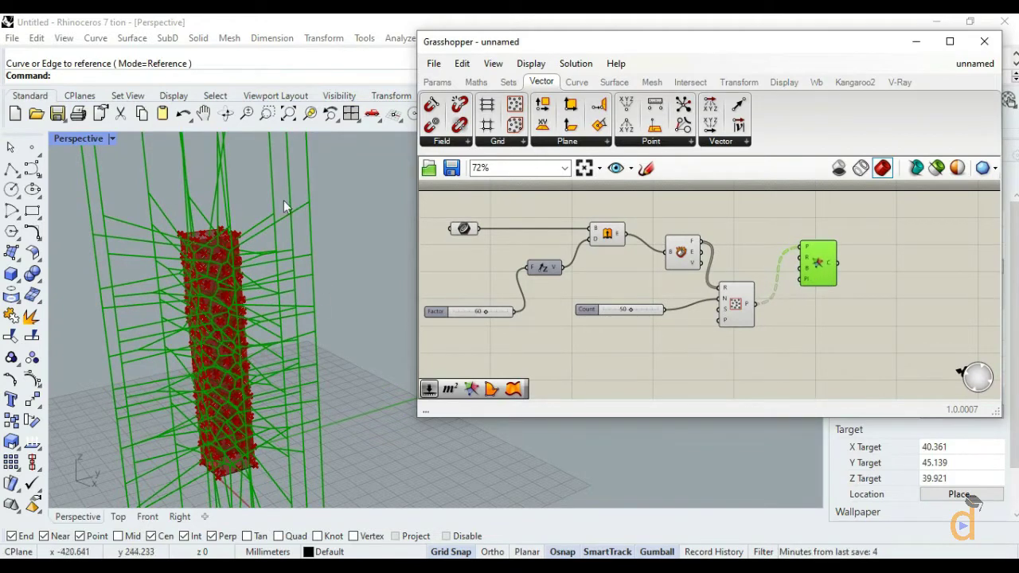
# - Connect the faces output of Deconstruct Brep to the Voronoi component's boundary input
pyautogui.moveTo(808, 275)
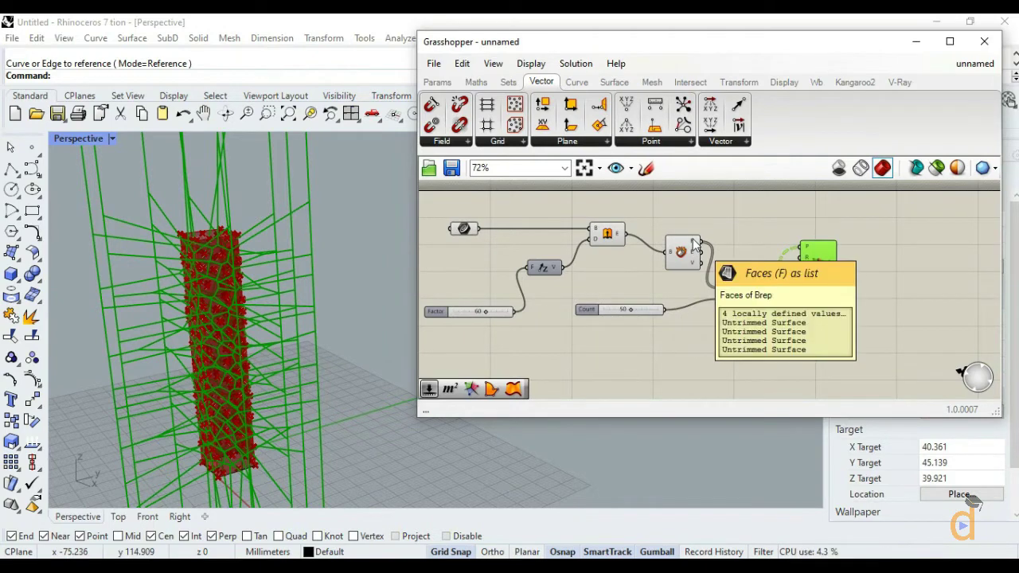
pyautogui.moveTo(699, 243); pyautogui.dragTo(798, 271)
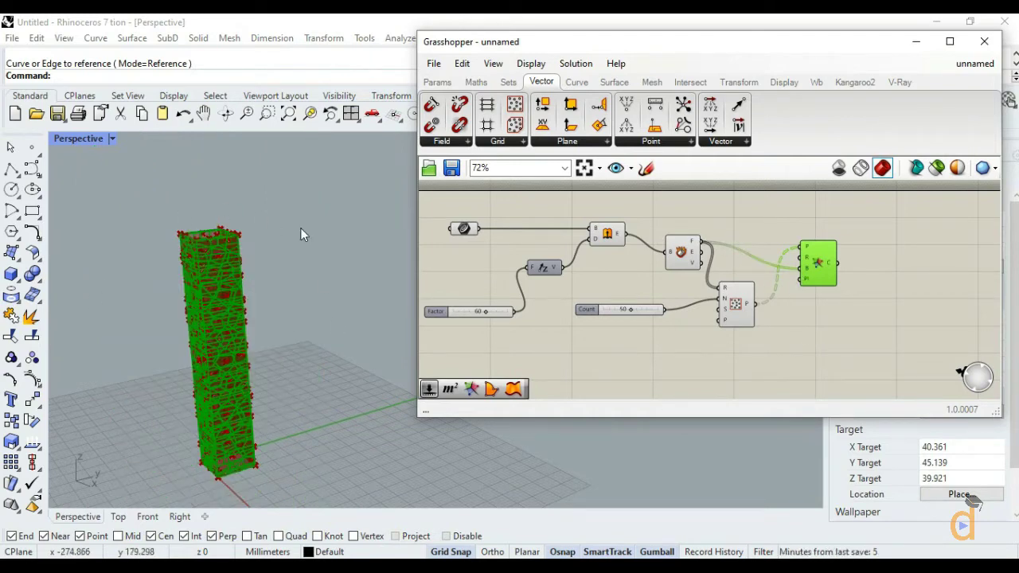
pyautogui.click(883, 371)
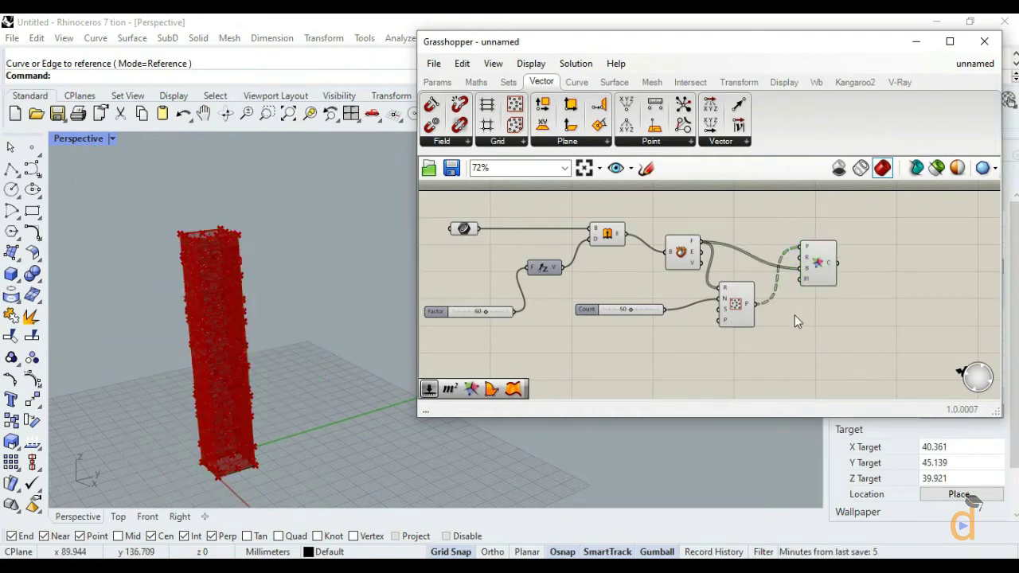
# - Graft the boundary input of the Voronoi component and select the component to check its cells
pyautogui.scroll(5, 812, 264)
pyautogui.rightClick(802, 273)
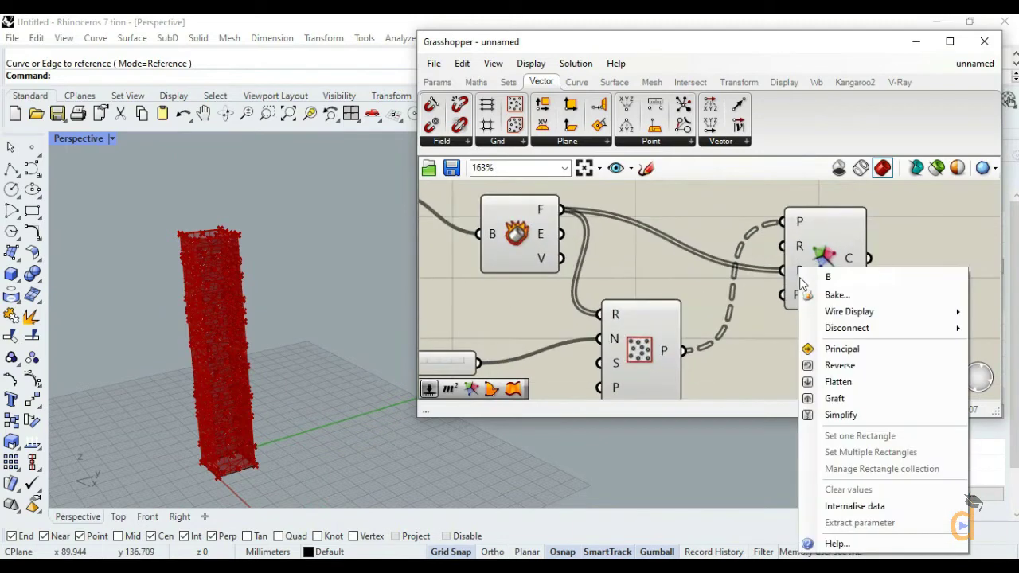
pyautogui.click(828, 381)
pyautogui.click(818, 282)
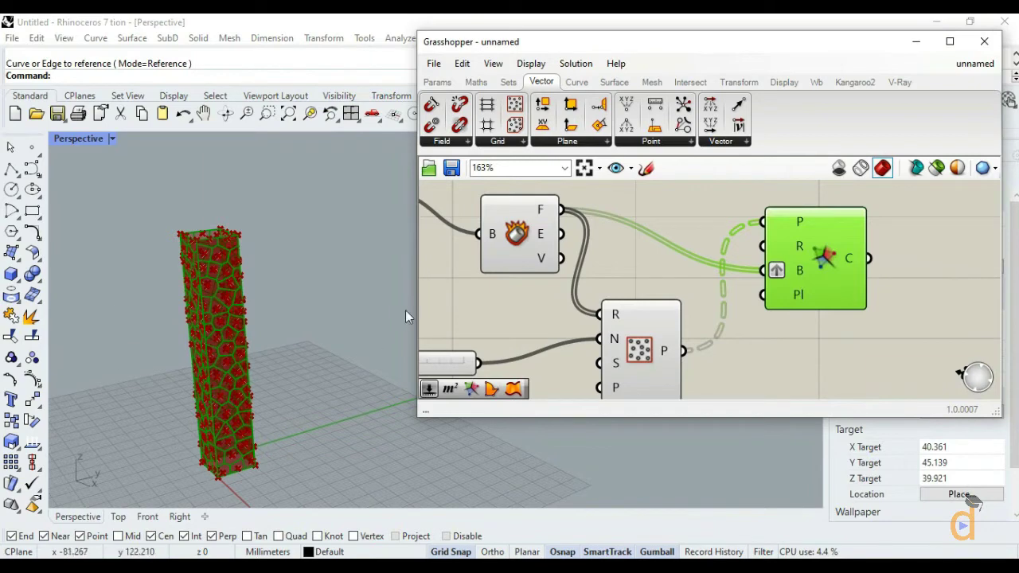
# - Switch Graft off and on again for the Voronoi boundary input to compare the two patterns
pyautogui.rightClick(775, 271)
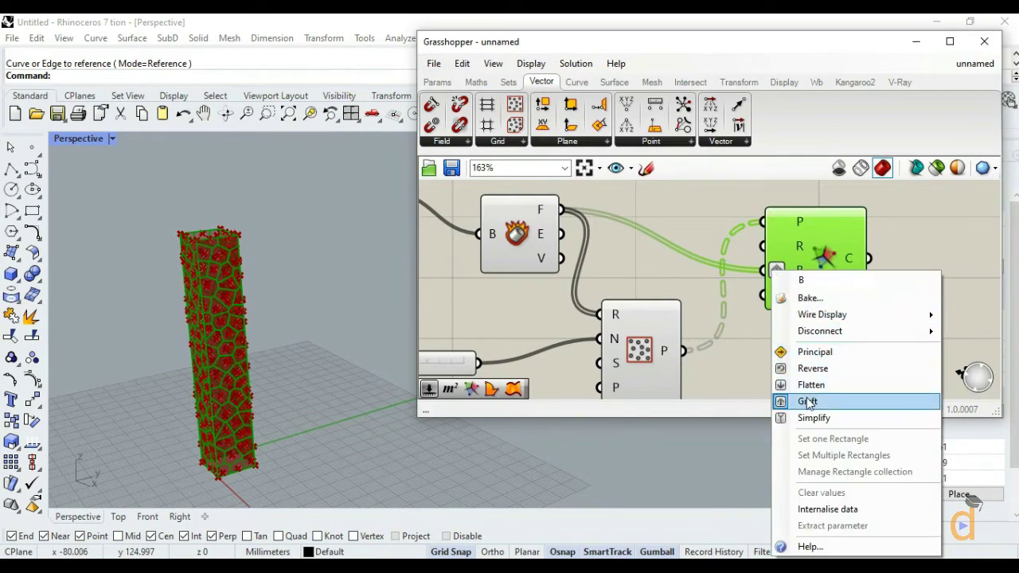
pyautogui.click(808, 402)
pyautogui.rightClick(799, 272)
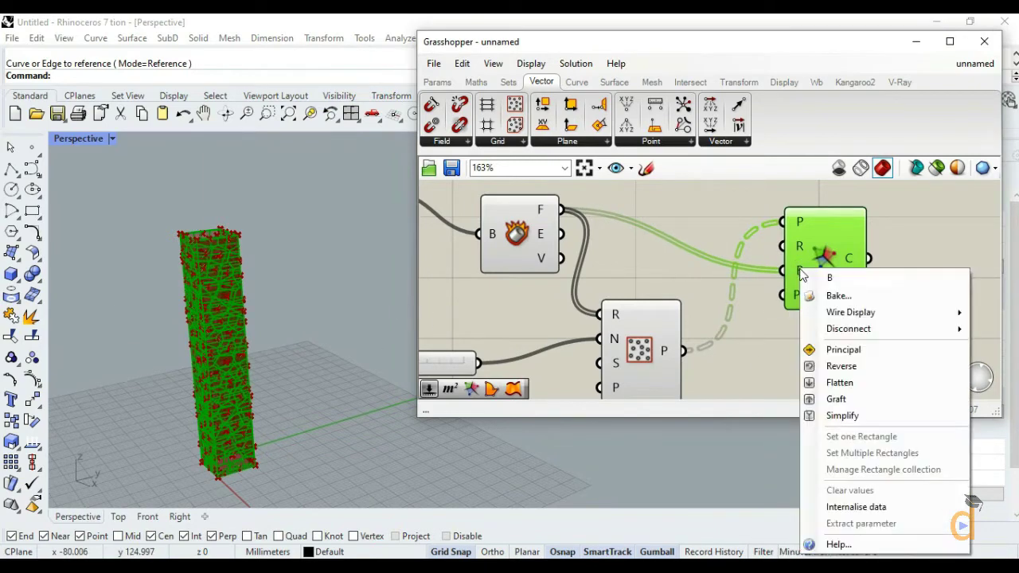
pyautogui.click(830, 381)
pyautogui.click(814, 340)
pyautogui.click(820, 302)
pyautogui.click(776, 314)
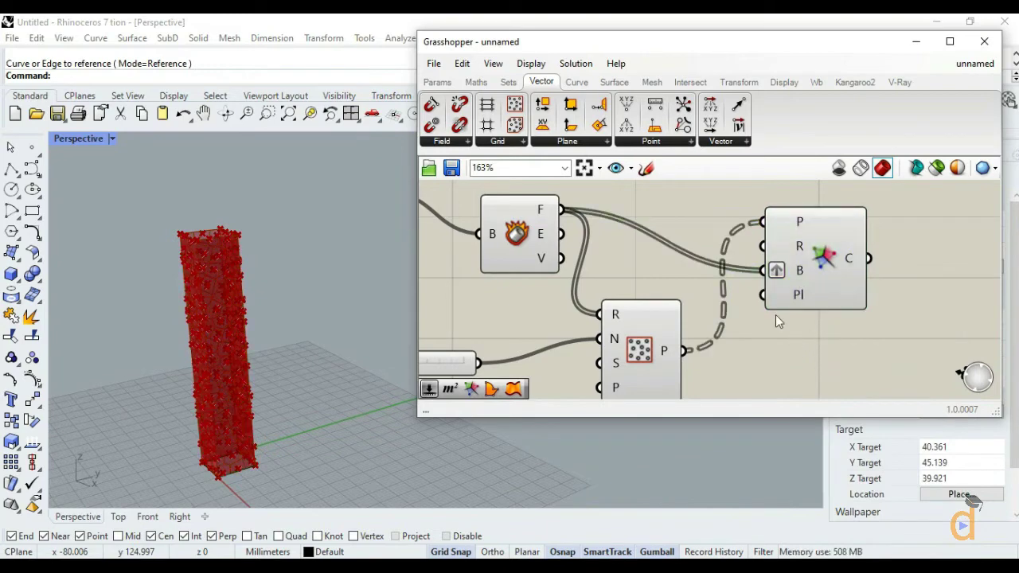
# - Shift the Voronoi component slightly up and away from Populate 2D to tidy the definition
pyautogui.scroll(-5, 776, 267)
pyautogui.scroll(3, 792, 237)
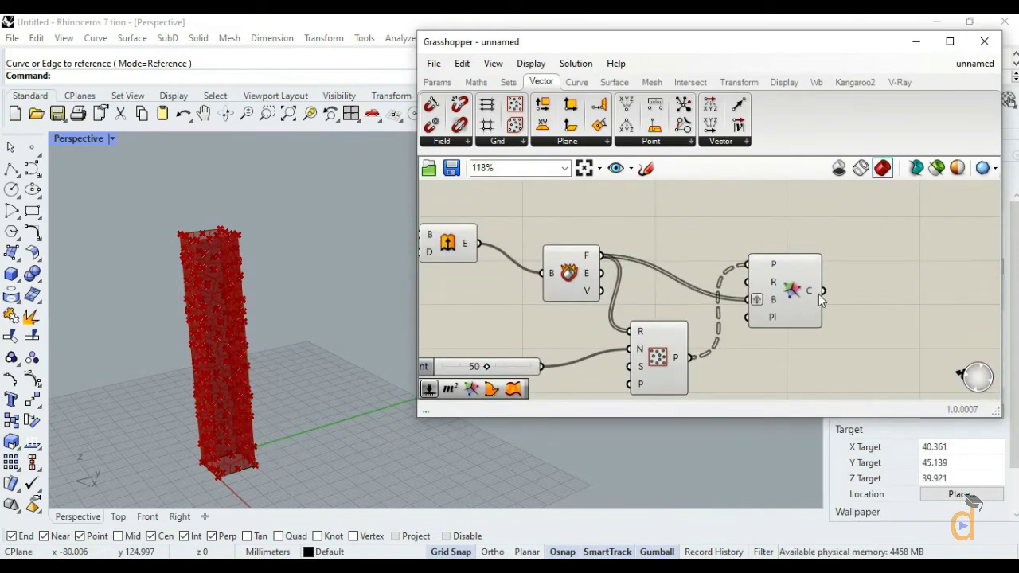
pyautogui.scroll(-3, 698, 353)
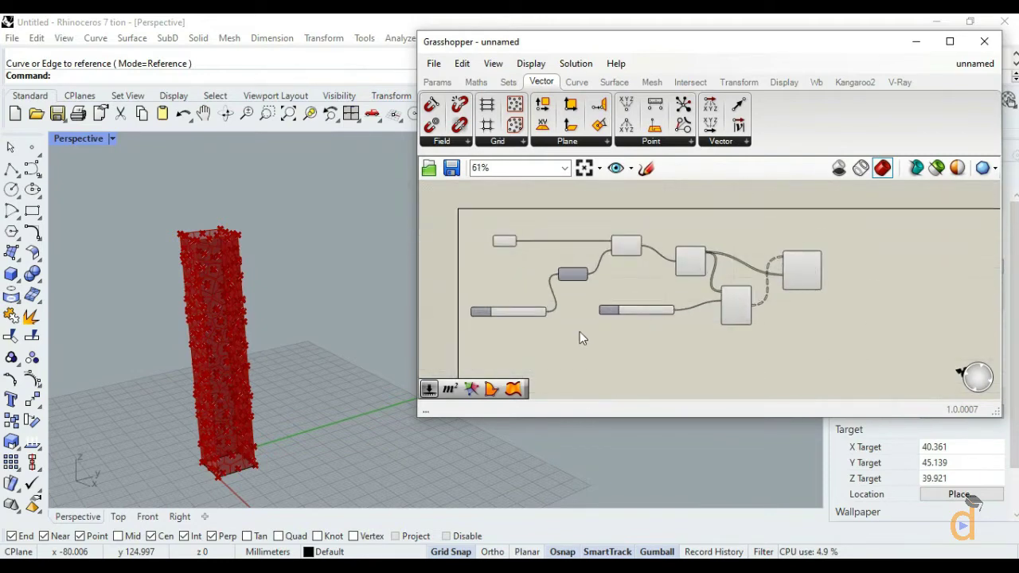
pyautogui.click(808, 269)
pyautogui.moveTo(809, 268); pyautogui.dragTo(816, 268)
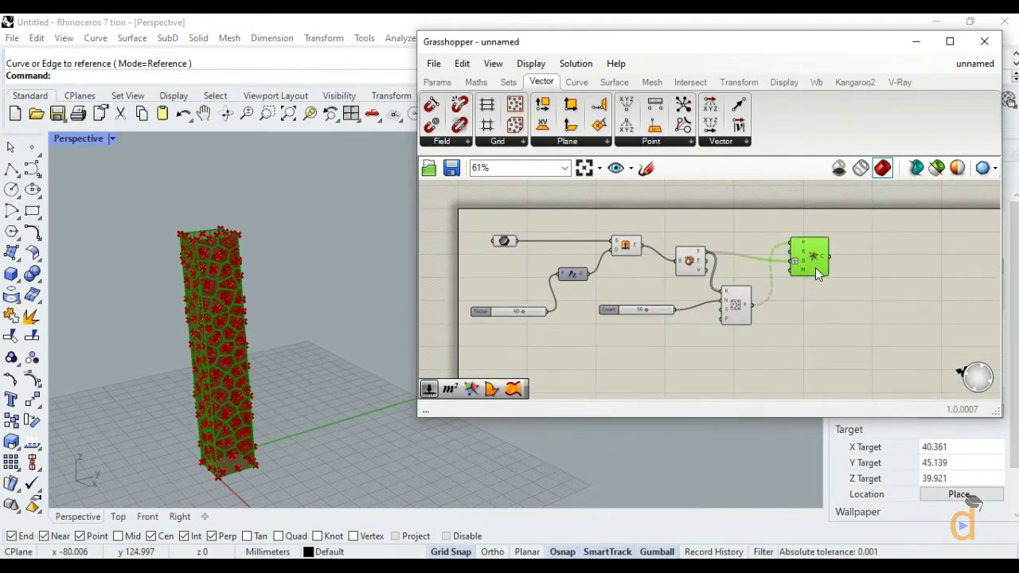
pyautogui.click(805, 315)
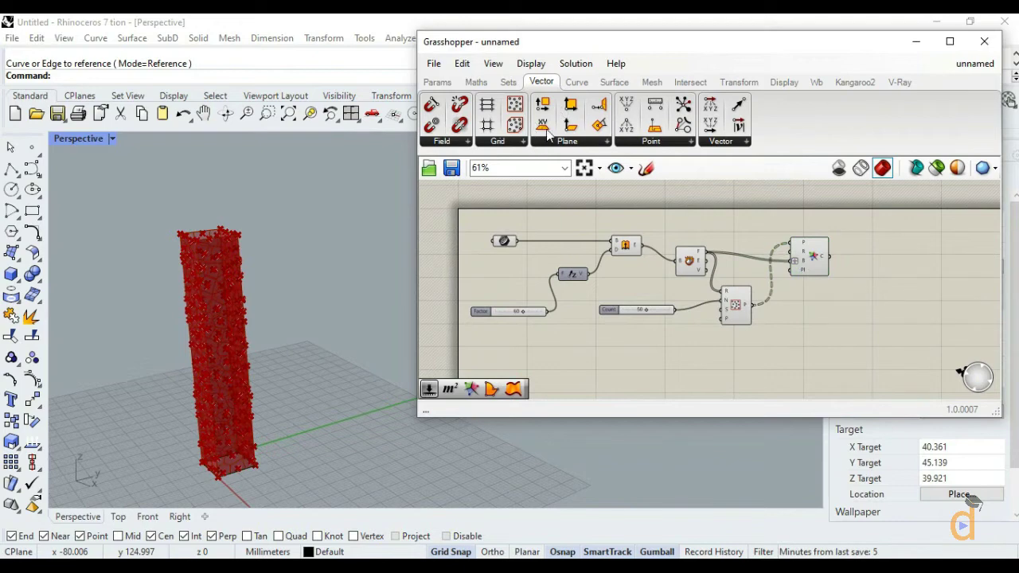
# - Add a Scale component beyond the Voronoi component, leaving space between the two
pyautogui.moveTo(612, 86)
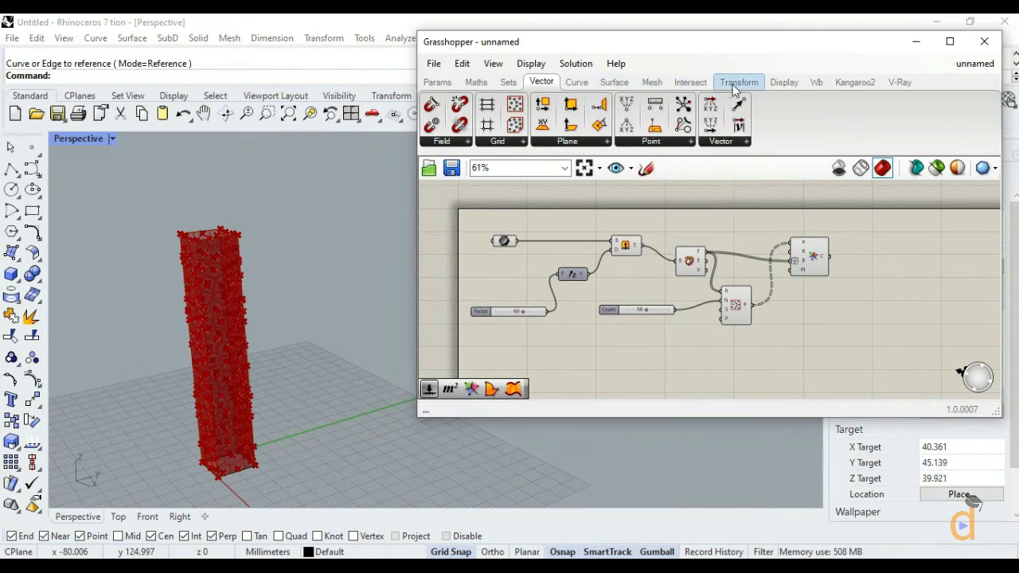
pyautogui.click(739, 82)
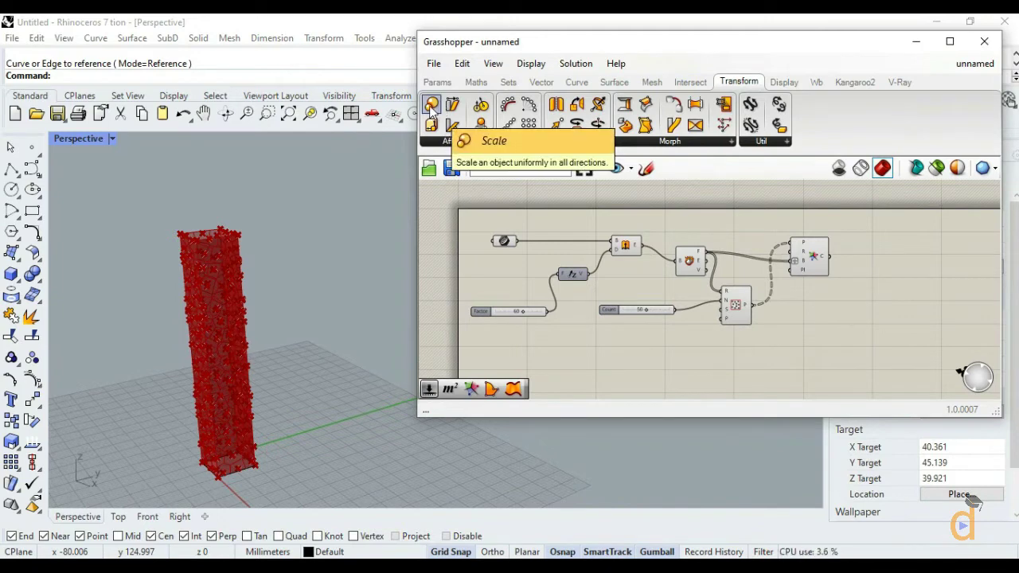
pyautogui.moveTo(430, 106); pyautogui.dragTo(537, 290)
pyautogui.moveTo(871, 301); pyautogui.dragTo(872, 300)
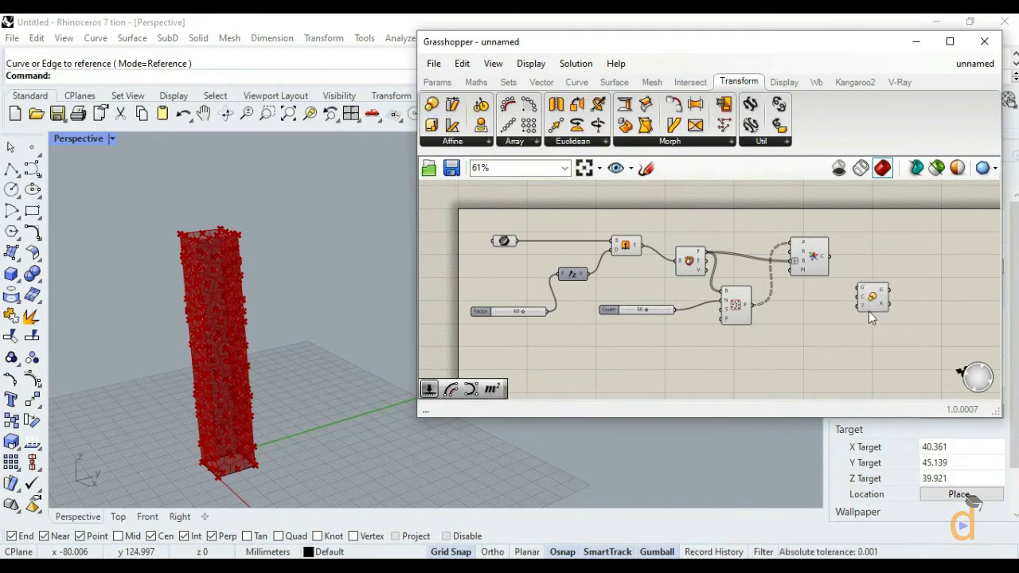
pyautogui.click(832, 323)
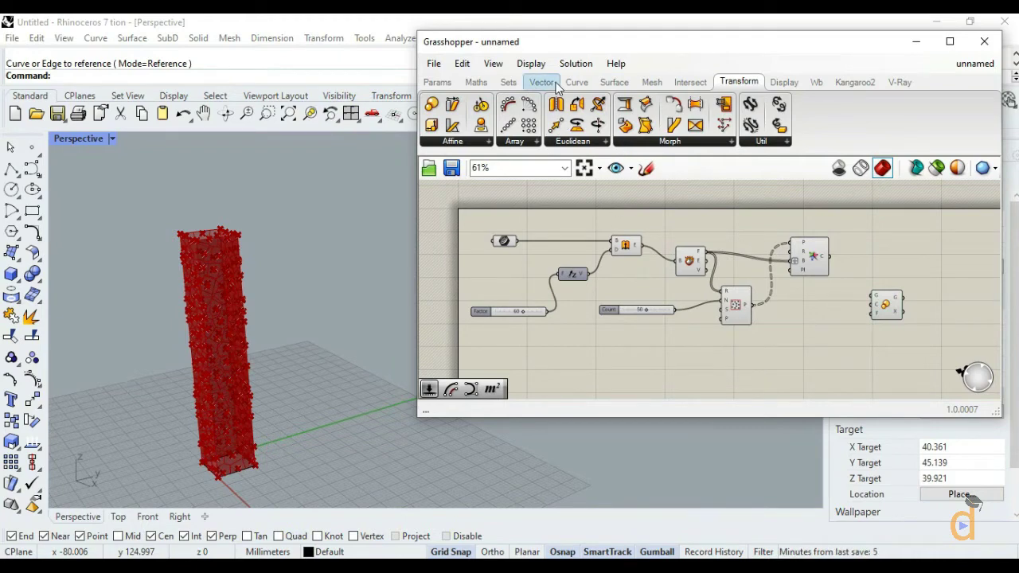
# - Add an Area component between Voronoi and Scale and connect the Voronoi cells to its geometry input
pyautogui.click(614, 82)
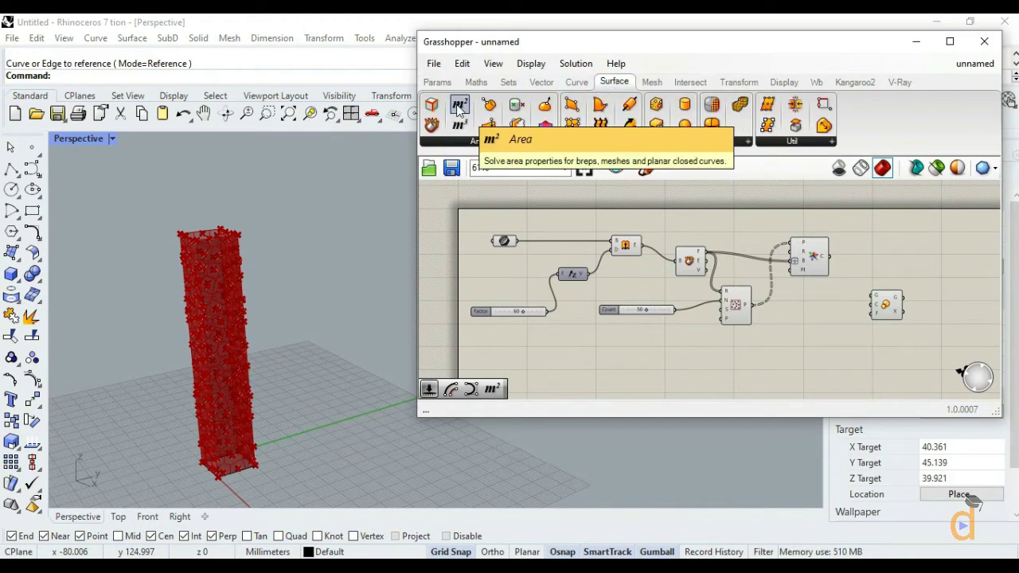
pyautogui.doubleClick(641, 358)
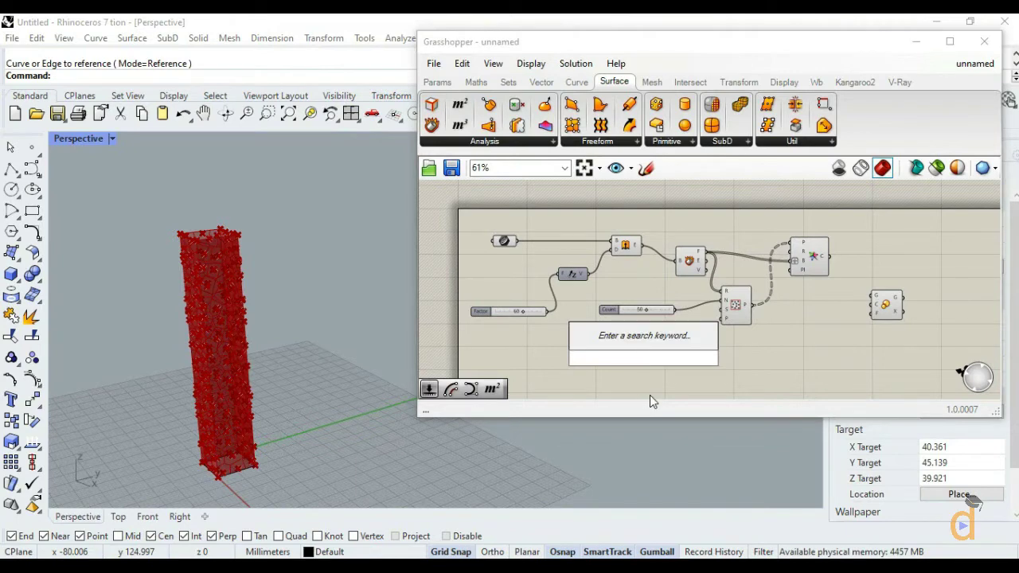
pyautogui.write('area')
pyautogui.press('Return')
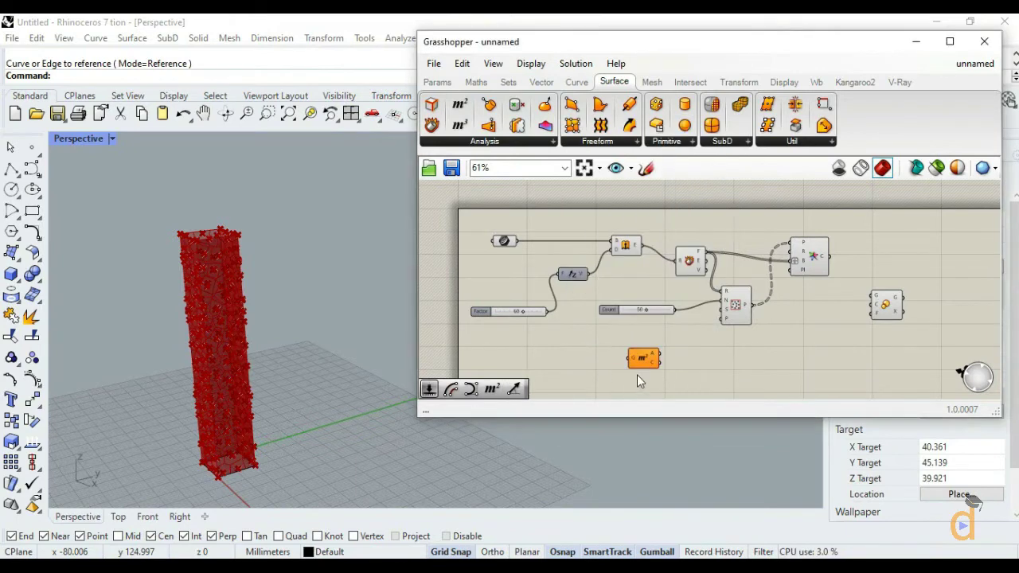
pyautogui.moveTo(637, 368); pyautogui.dragTo(893, 279)
pyautogui.moveTo(833, 325); pyautogui.dragTo(851, 321)
pyautogui.moveTo(829, 256); pyautogui.dragTo(844, 315)
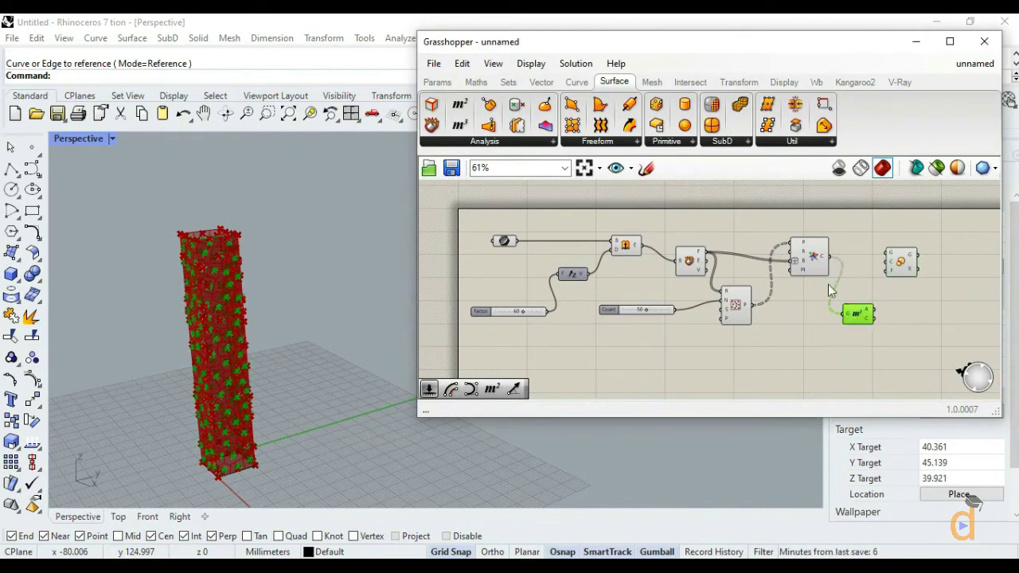
# - Turn off the preview of the Populate 2D component
pyautogui.rightClick(736, 316)
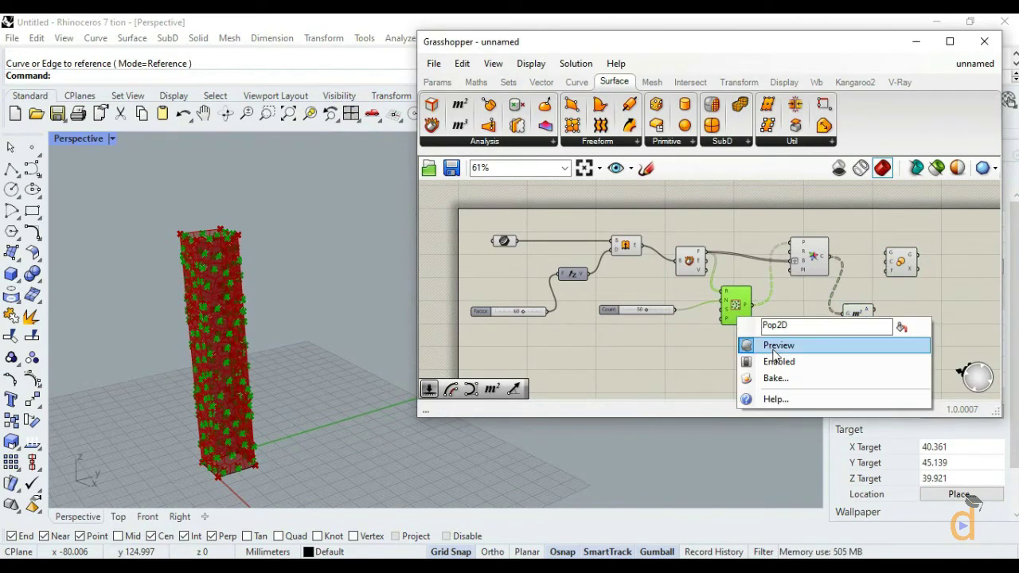
pyautogui.click(774, 351)
pyautogui.click(853, 318)
# - Connect the Area centroids to Scale's center input and the Voronoi cells to Scale's geometry input
pyautogui.scroll(5, 888, 309)
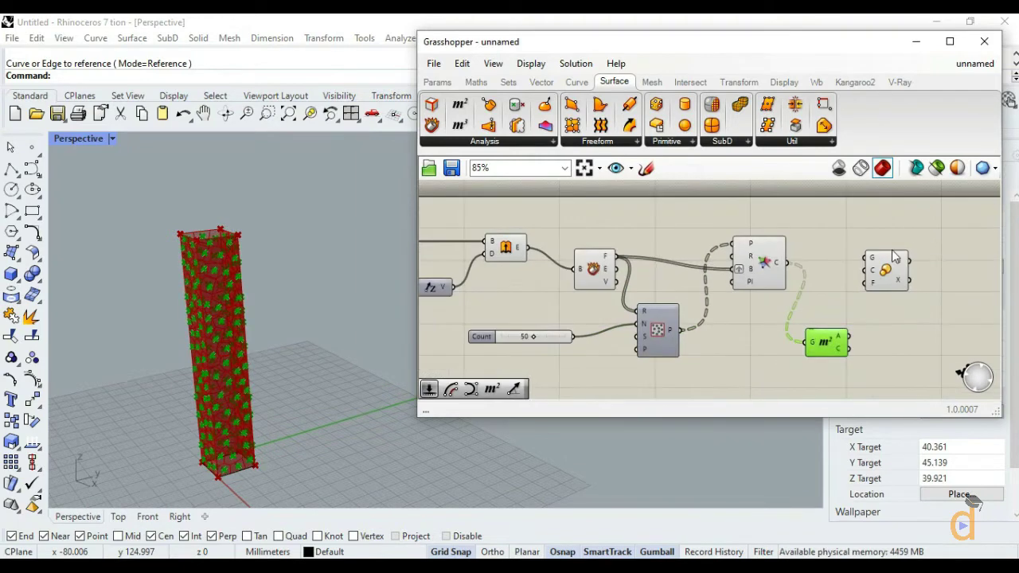
pyautogui.click(919, 305)
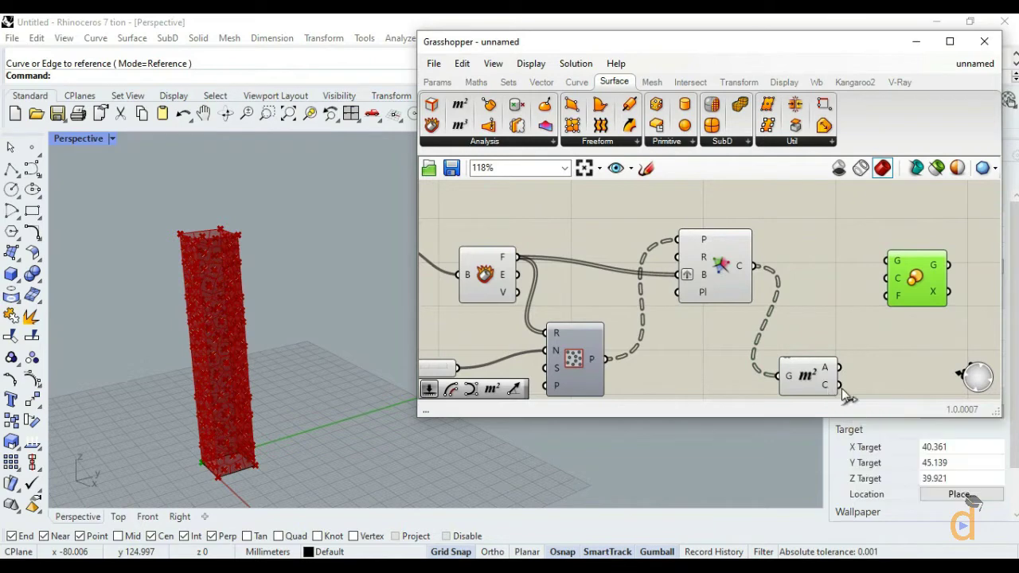
pyautogui.moveTo(841, 387); pyautogui.dragTo(886, 278)
pyautogui.click(829, 346)
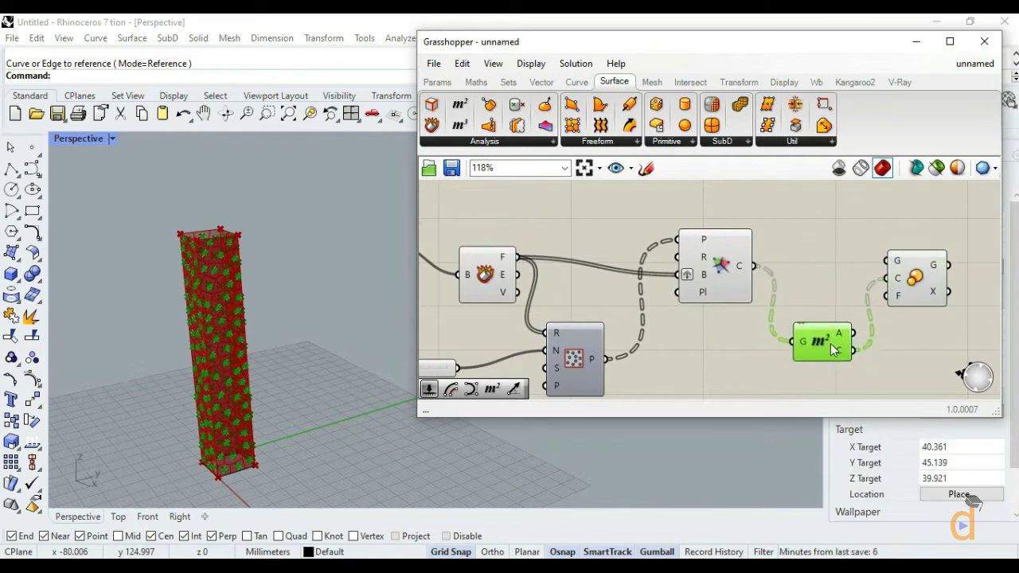
pyautogui.click(795, 278)
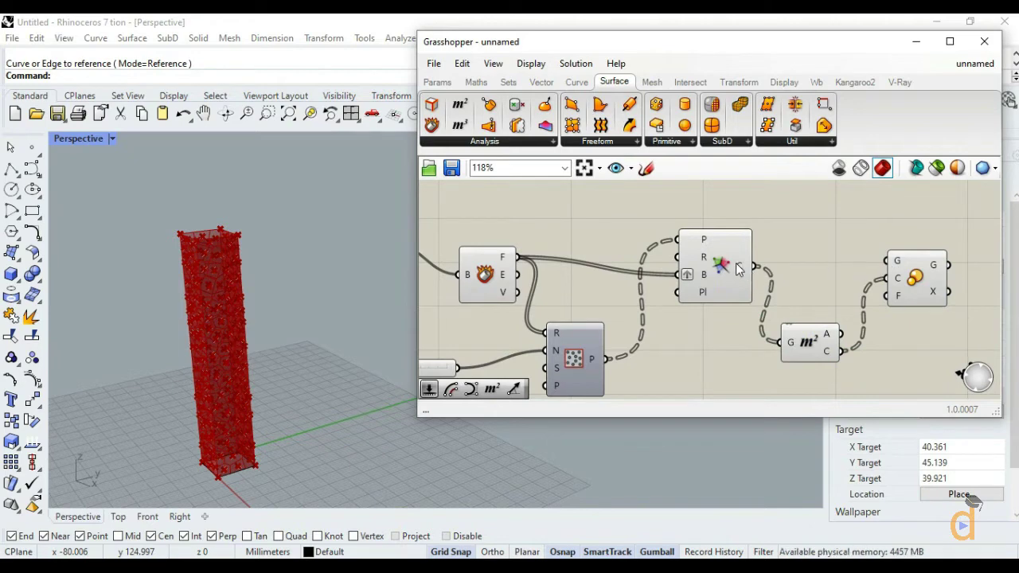
pyautogui.moveTo(748, 271); pyautogui.dragTo(889, 261)
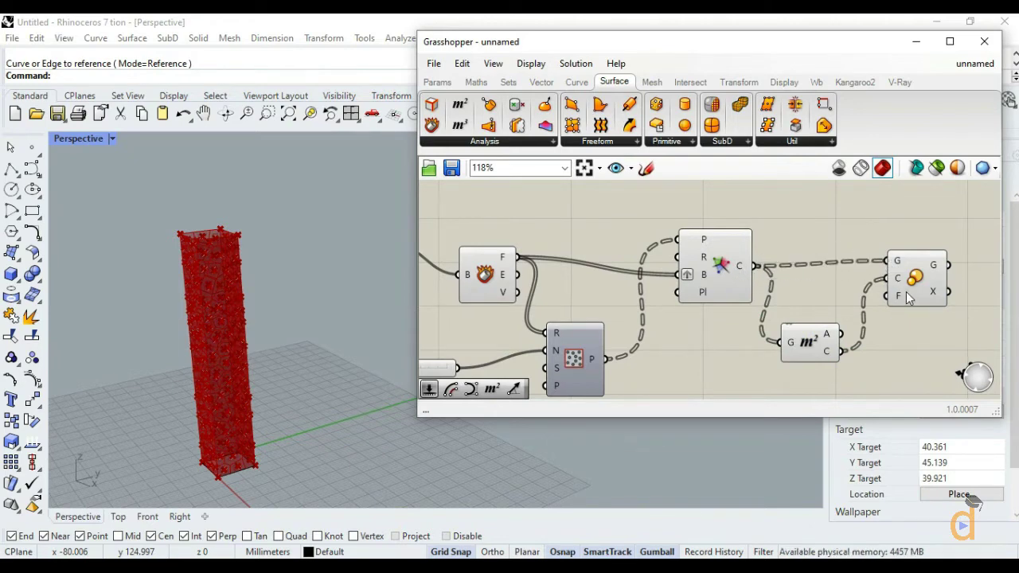
# - Examine the scaled Voronoi cells and their area centroids on the tower by highlighting the Scale and Area components
pyautogui.click(910, 299)
pyautogui.scroll(5, 209, 460)
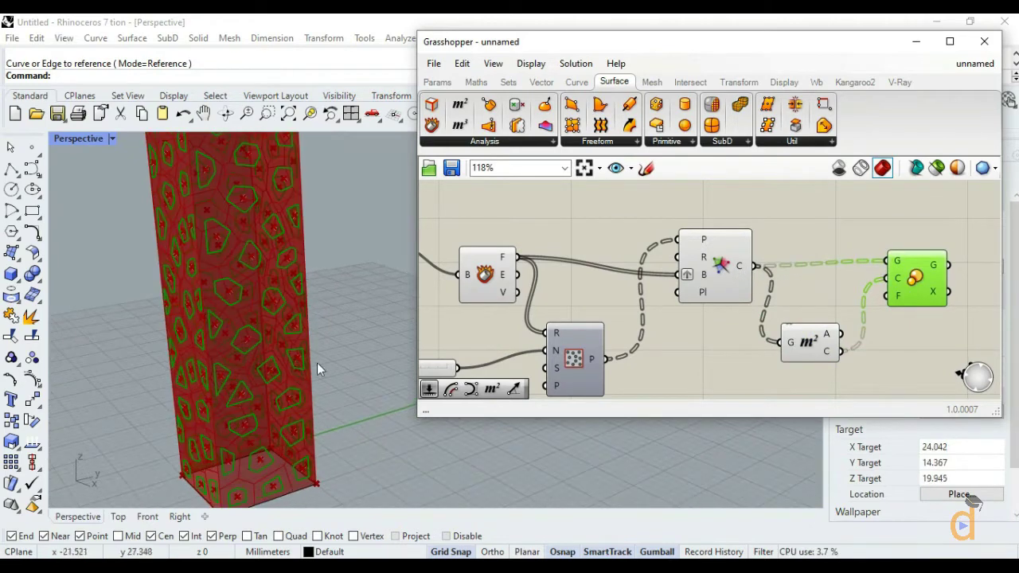
pyautogui.click(710, 283)
pyautogui.click(908, 295)
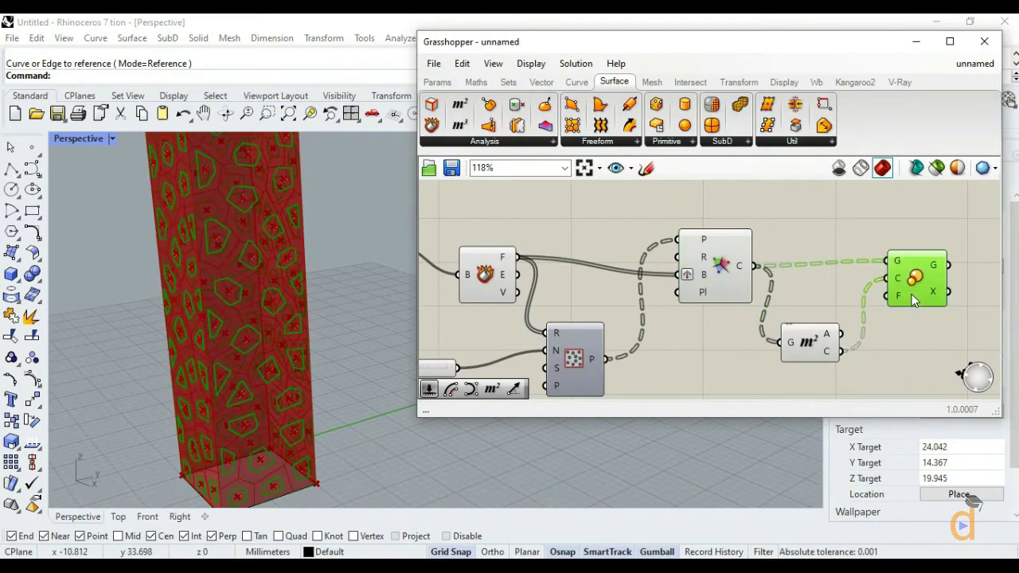
pyautogui.click(754, 344)
pyautogui.scroll(-1, 677, 343)
pyautogui.moveTo(775, 314); pyautogui.dragTo(775, 292)
pyautogui.scroll(-3, 659, 265)
pyautogui.scroll(2, 682, 310)
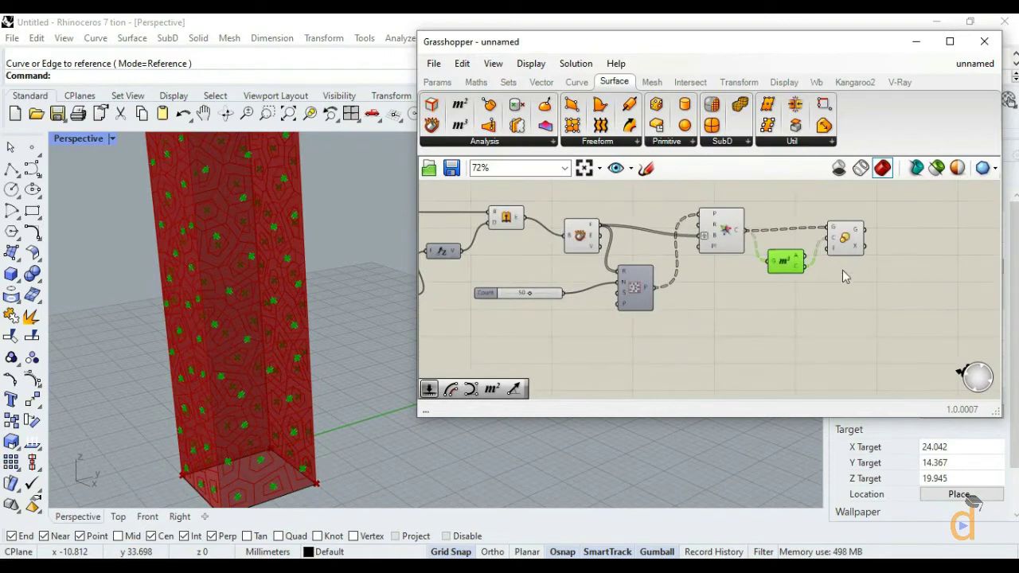
pyautogui.click(851, 249)
pyautogui.click(817, 283)
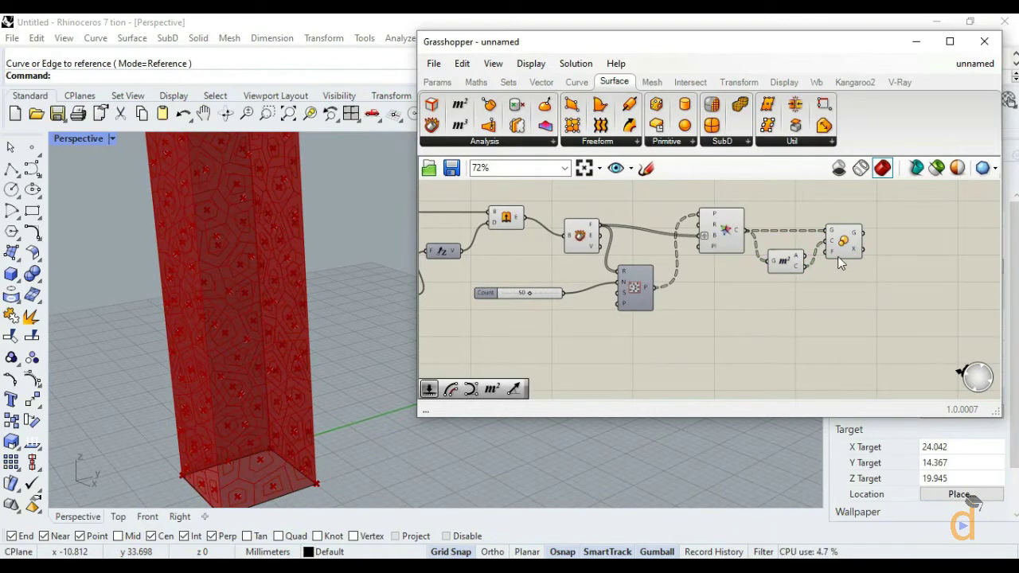
# - Add a number slider with the value 0.9 and connect it to Scale's factor input
pyautogui.doubleClick(745, 328)
pyautogui.write('0.9')
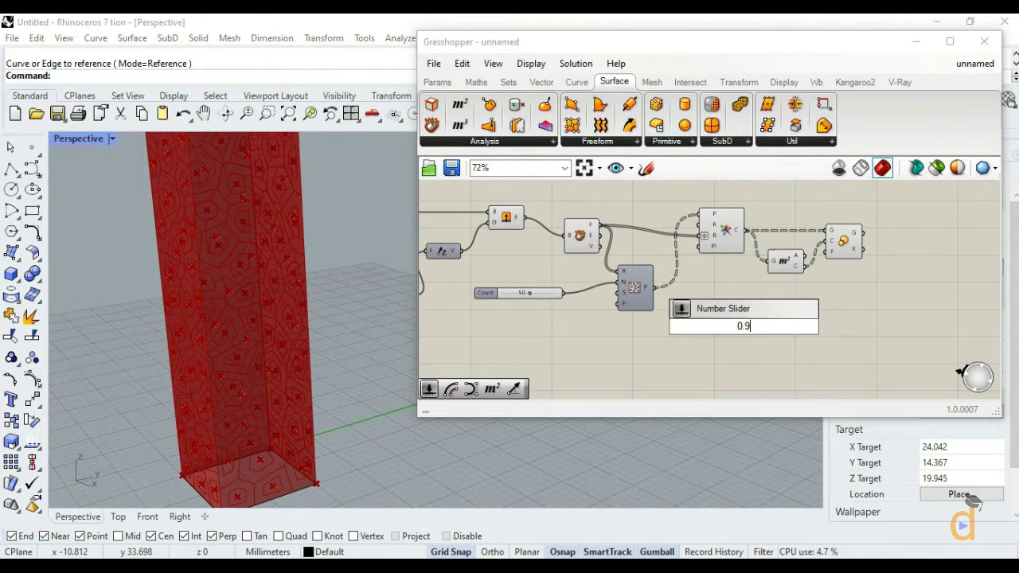
pyautogui.press('Return')
pyautogui.scroll(1, 781, 327)
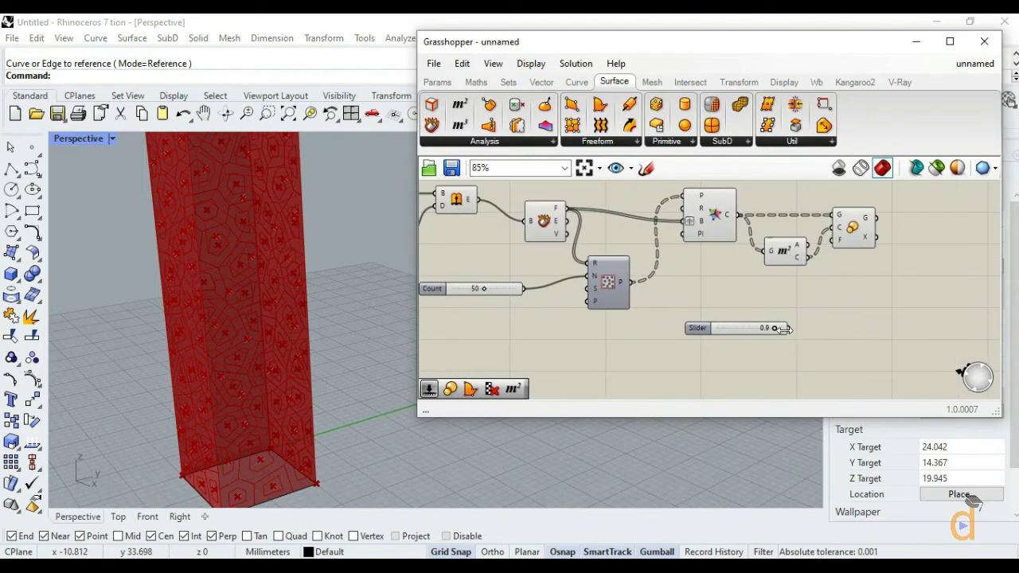
pyautogui.moveTo(831, 269); pyautogui.dragTo(837, 242)
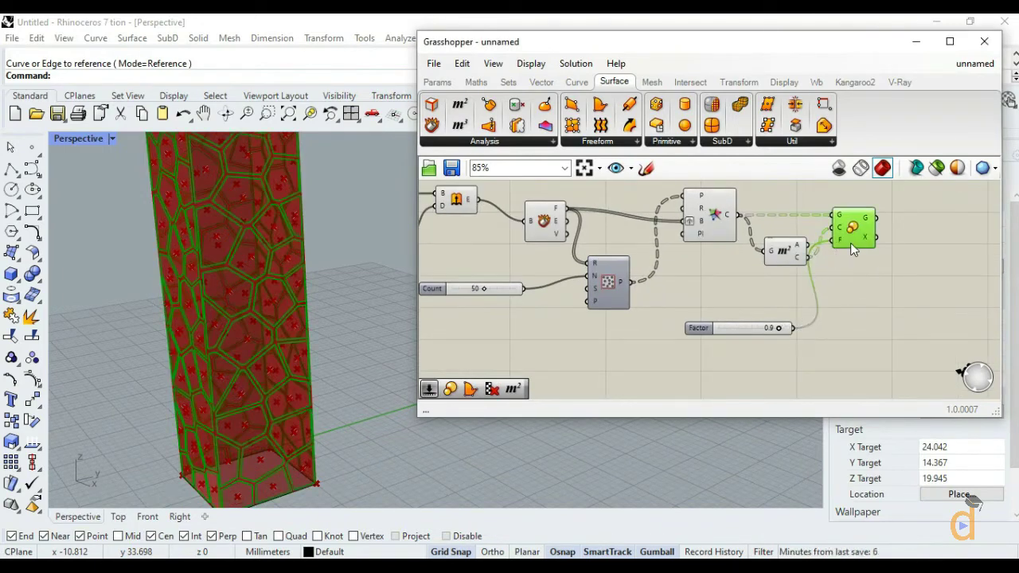
pyautogui.moveTo(239, 375); pyautogui.dragTo(223, 410, button='right')
pyautogui.scroll(-2, 223, 364)
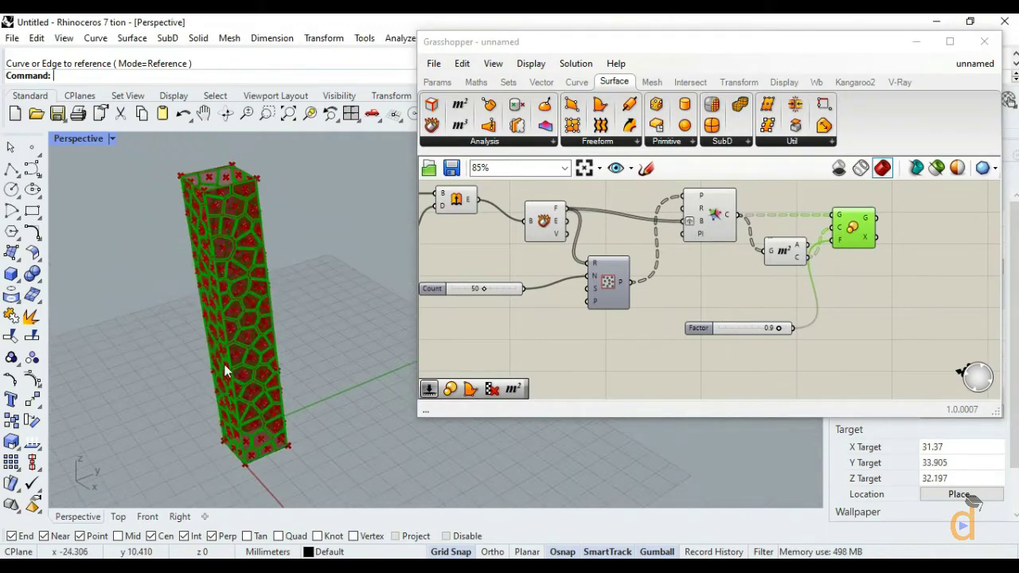
pyautogui.scroll(5, 219, 193)
pyautogui.scroll(-6, 234, 222)
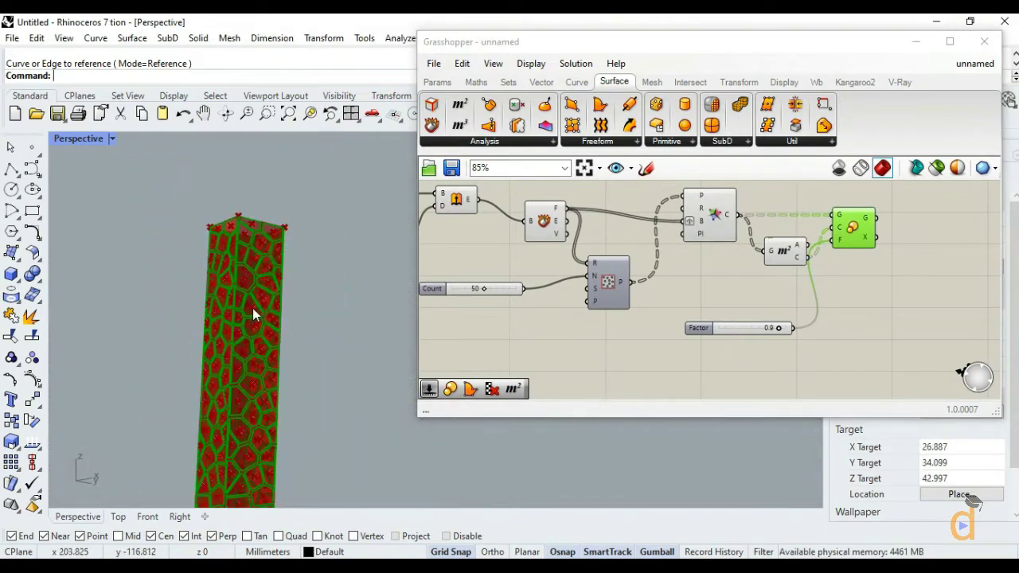
pyautogui.moveTo(252, 308); pyautogui.dragTo(258, 467, button='right')
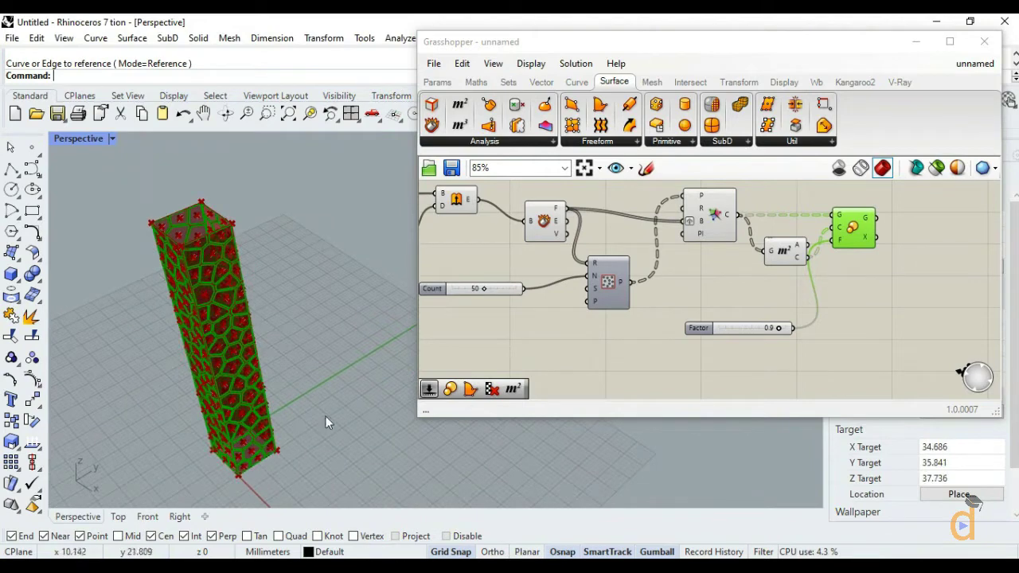
# - Move the Scale component farther away from the Area component
pyautogui.click(610, 363)
pyautogui.scroll(-1, 840, 278)
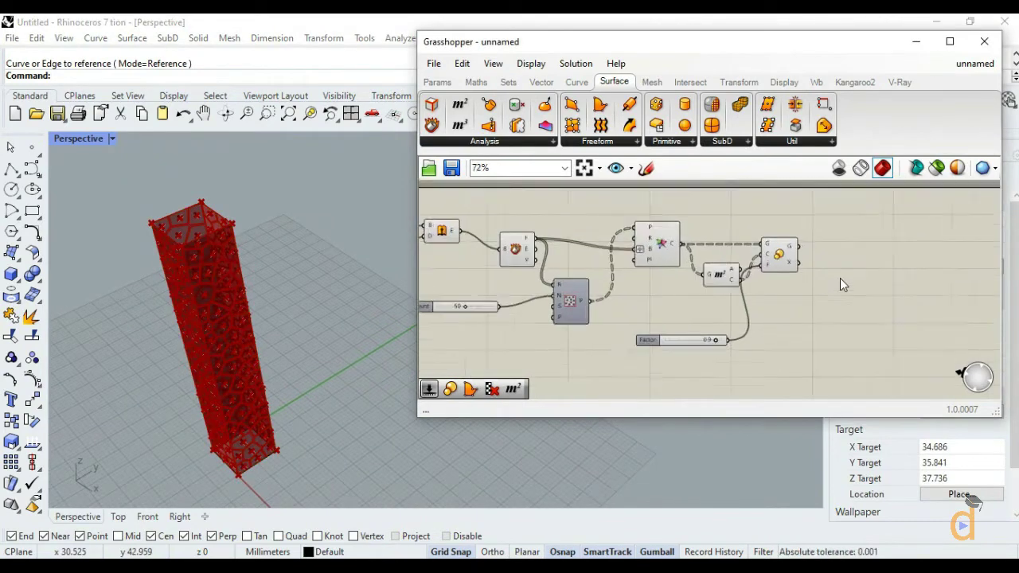
pyautogui.scroll(2, 762, 272)
pyautogui.click(764, 262)
pyautogui.moveTo(790, 261); pyautogui.dragTo(799, 261)
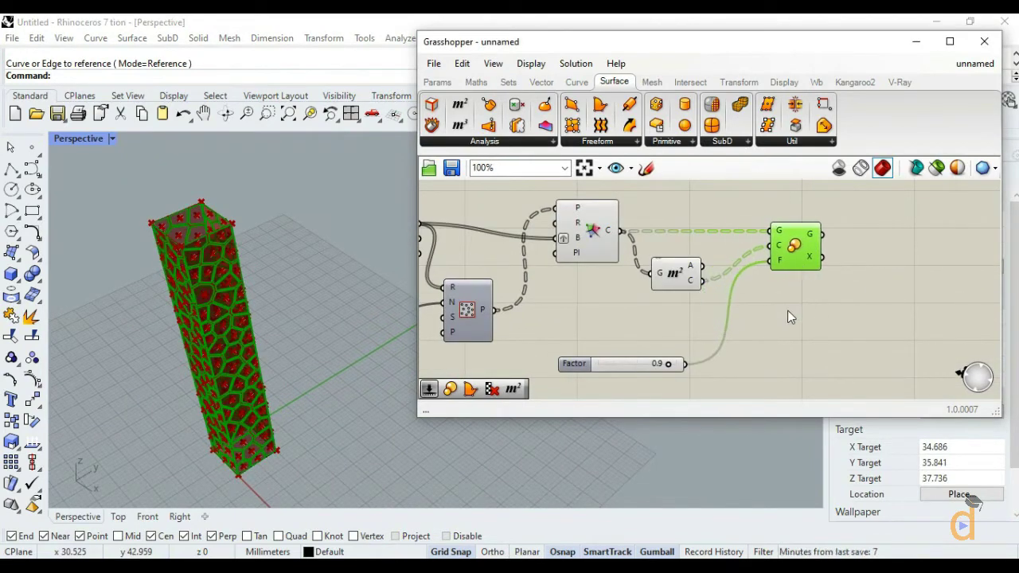
pyautogui.click(707, 320)
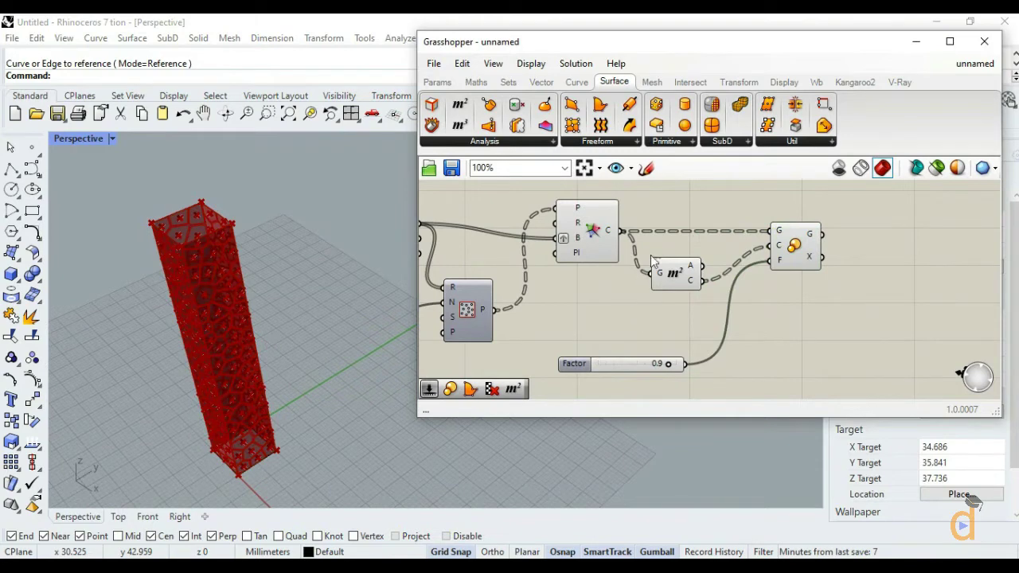
# - Add a Boundary Surfaces component beyond the Scale component
pyautogui.scroll(-4, 646, 323)
pyautogui.scroll(3, 767, 294)
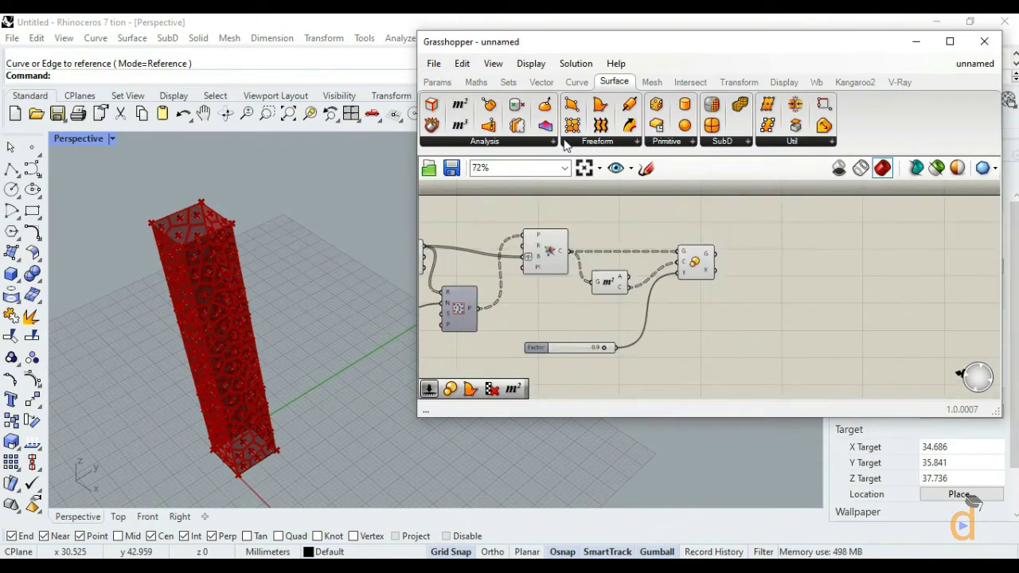
pyautogui.click(741, 87)
pyautogui.click(672, 82)
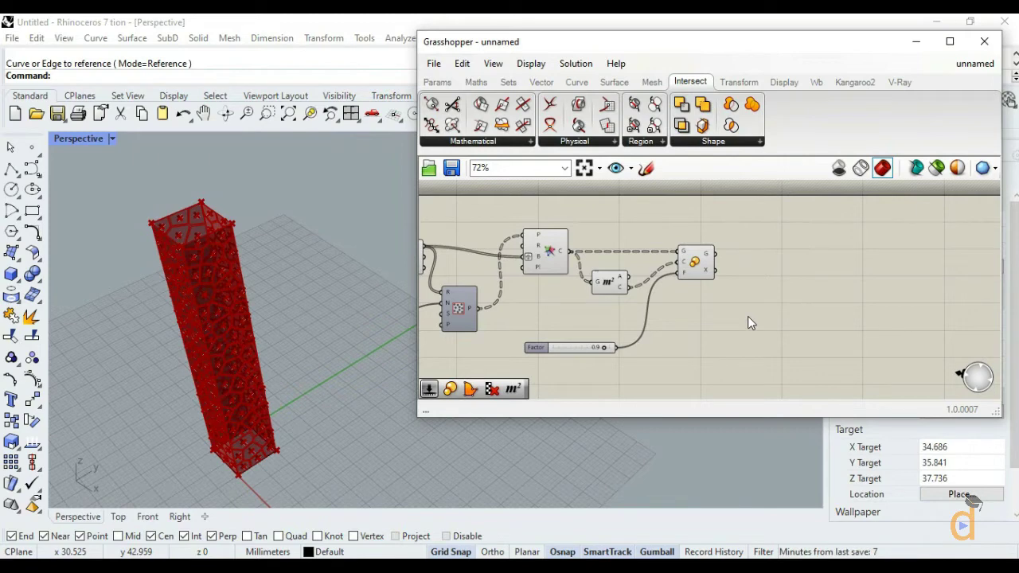
pyautogui.click(614, 82)
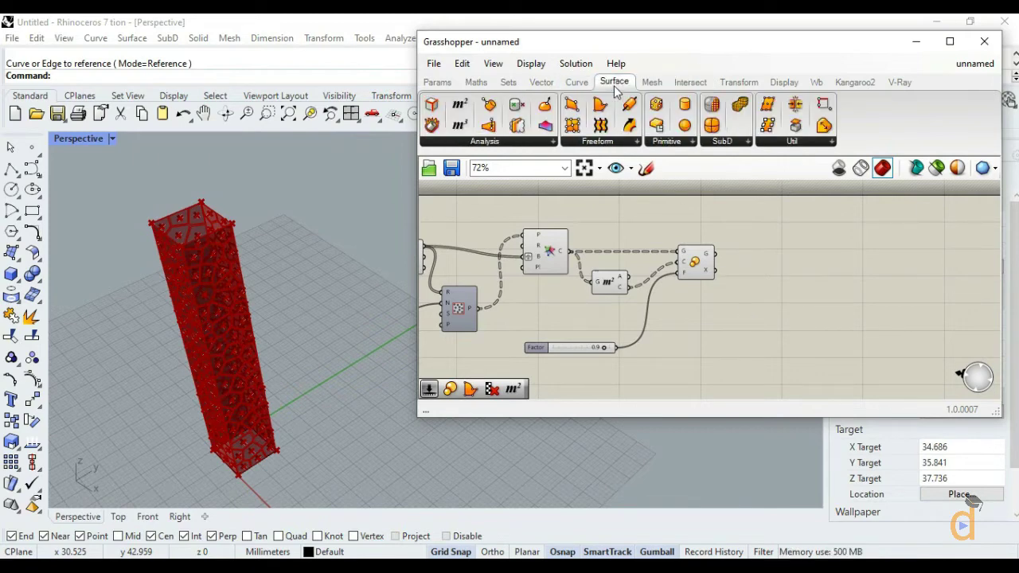
pyautogui.moveTo(601, 111); pyautogui.dragTo(757, 296)
pyautogui.scroll(1, 722, 318)
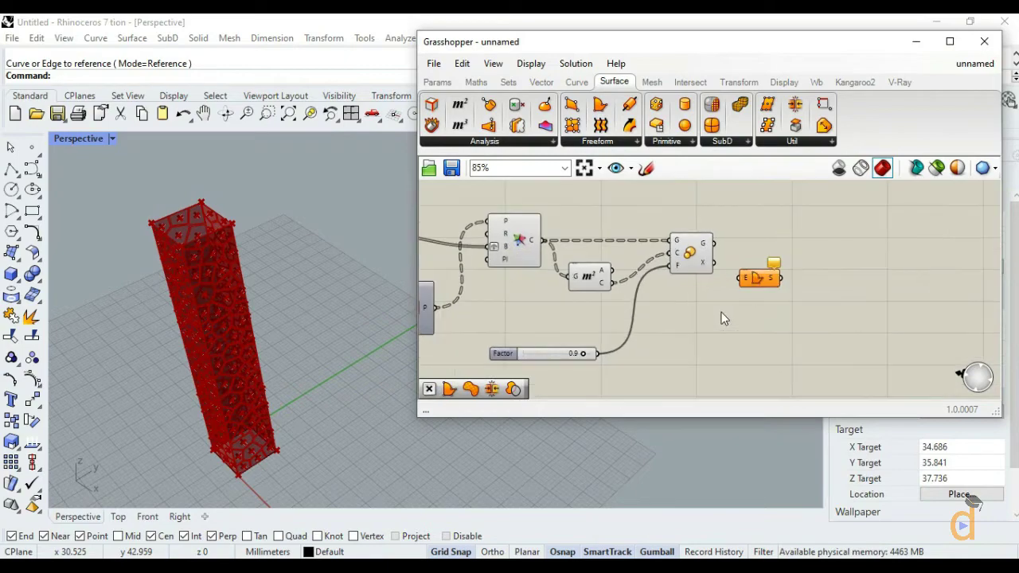
# - Connect Scale's geometry output to the edges input of Boundary Surfaces
pyautogui.click(683, 266)
pyautogui.scroll(4, 221, 251)
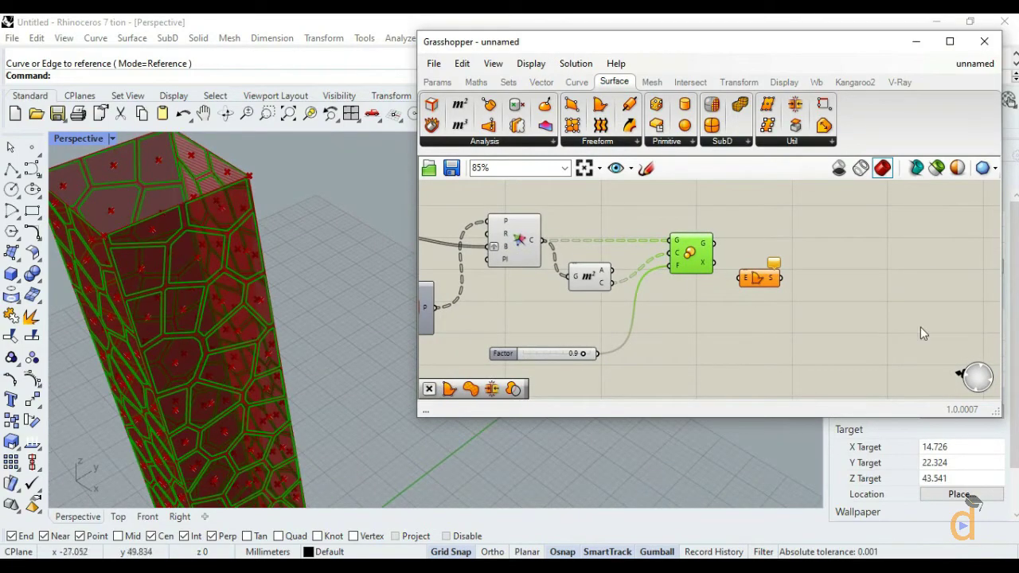
pyautogui.moveTo(714, 243); pyautogui.dragTo(748, 291)
pyautogui.click(755, 288)
pyautogui.click(652, 288)
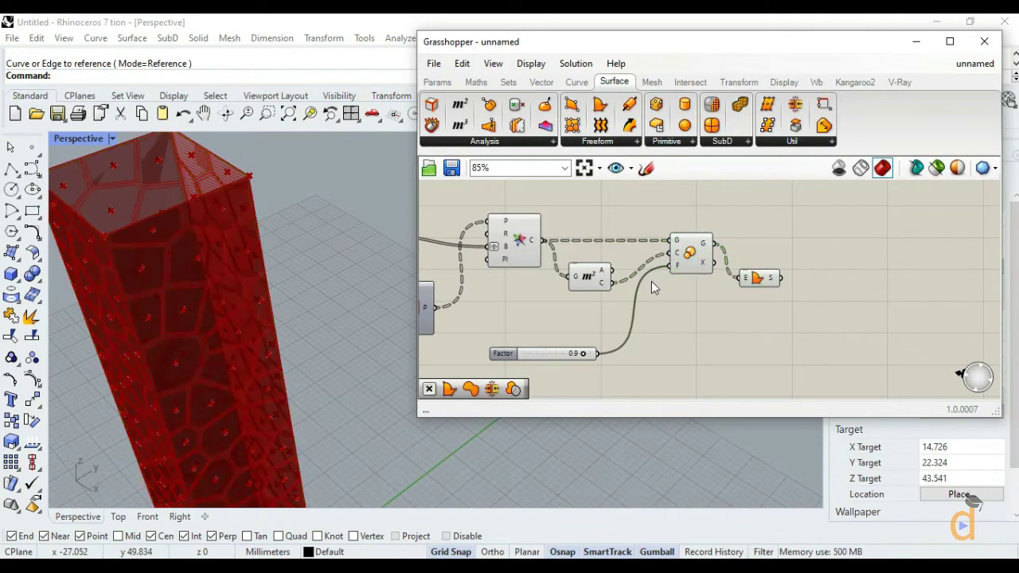
# - Turn off the previews of the Voronoi and Area components
pyautogui.click(522, 259)
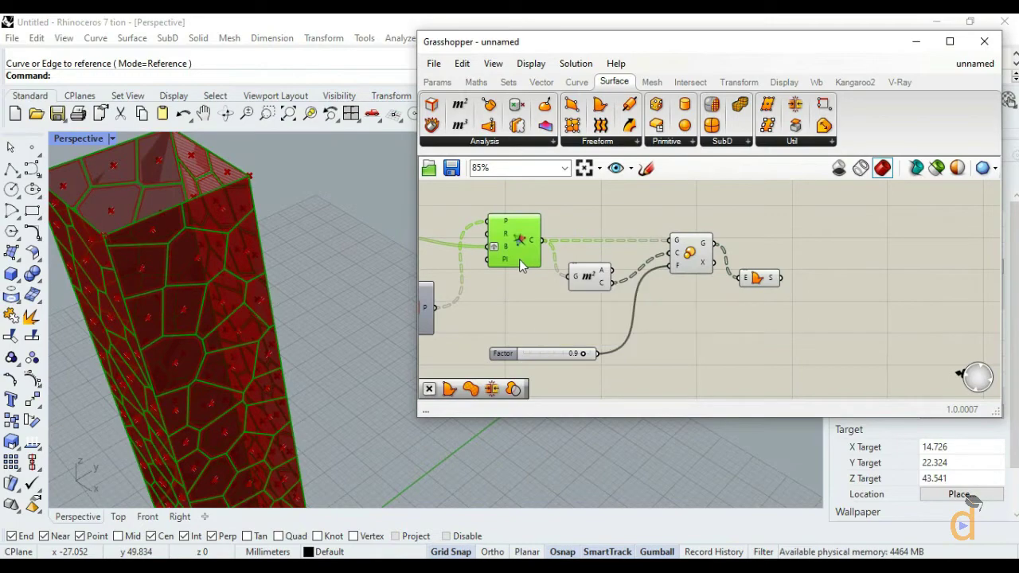
pyautogui.click(600, 291)
pyautogui.click(727, 326)
pyautogui.scroll(-3, 727, 327)
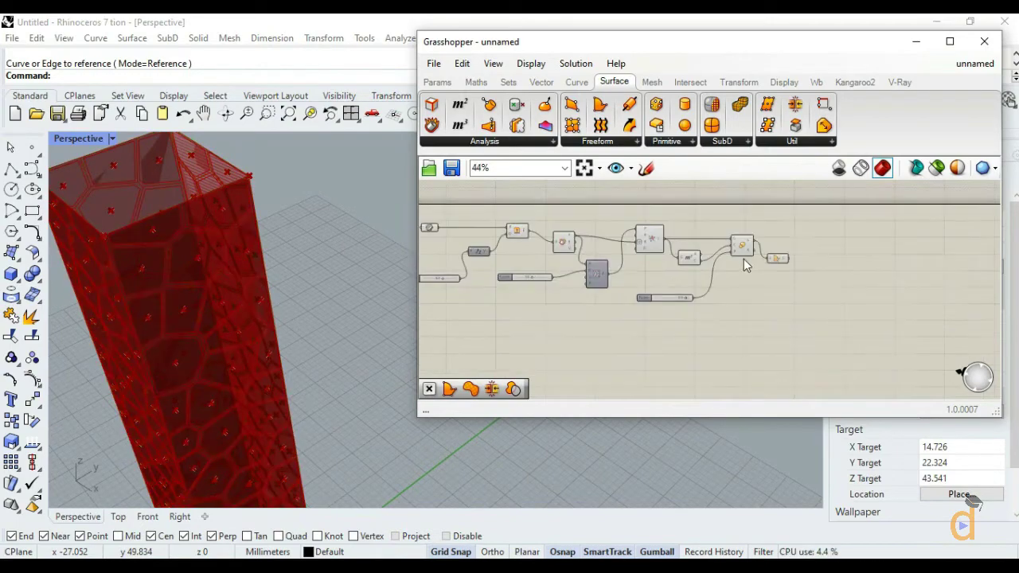
pyautogui.scroll(3, 716, 291)
pyautogui.scroll(-2, 649, 271)
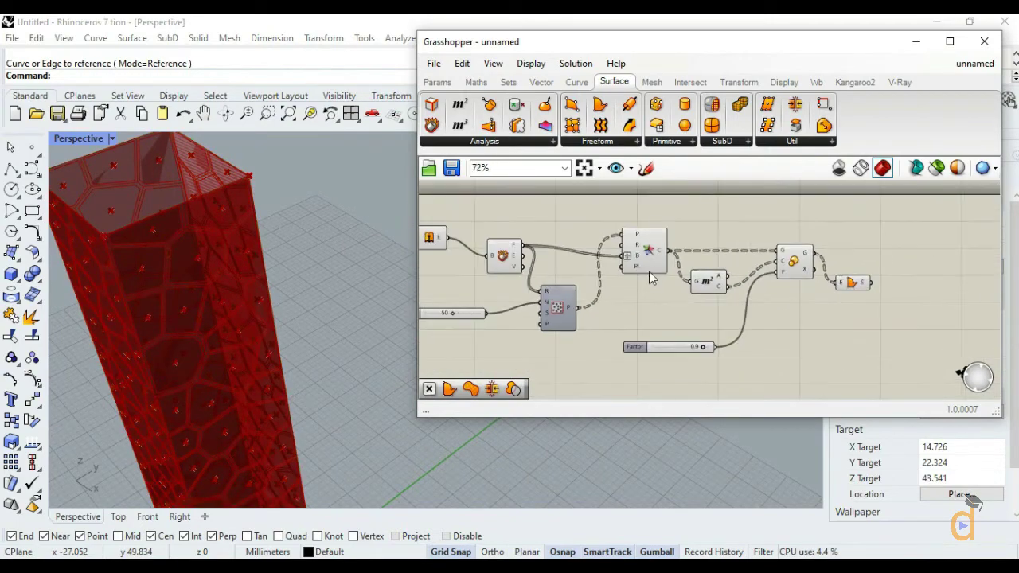
pyautogui.click(645, 255)
pyautogui.rightClick(648, 261)
pyautogui.click(669, 289)
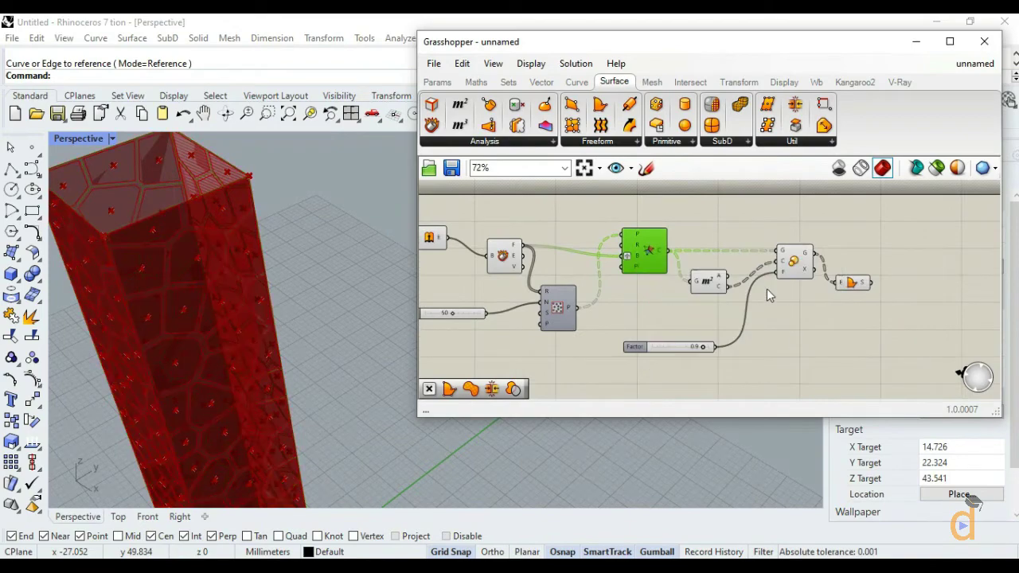
pyautogui.click(709, 286)
pyautogui.rightClick(709, 289)
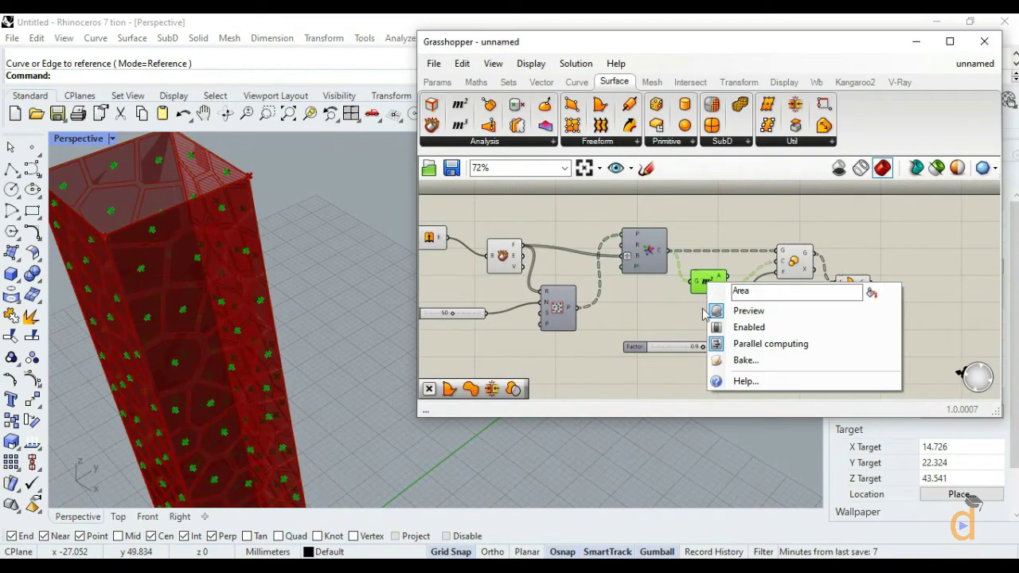
pyautogui.click(741, 310)
# - Turn off the preview of the Deconstruct Brep component
pyautogui.scroll(-2, 605, 294)
pyautogui.scroll(3, 622, 295)
pyautogui.click(622, 294)
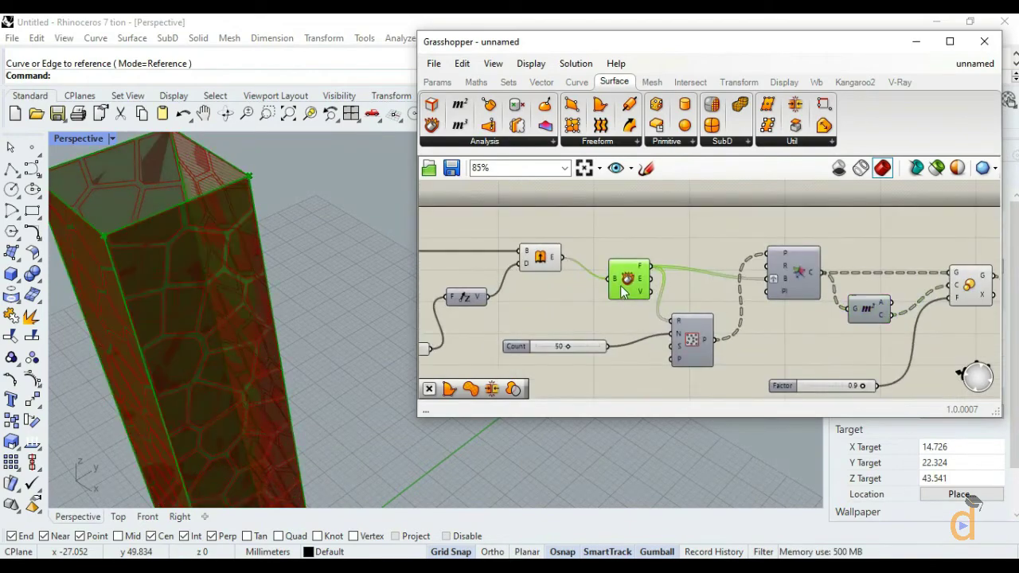
pyautogui.rightClick(622, 288)
pyautogui.click(654, 312)
# - Turn off the preview of the Extrude component
pyautogui.click(550, 262)
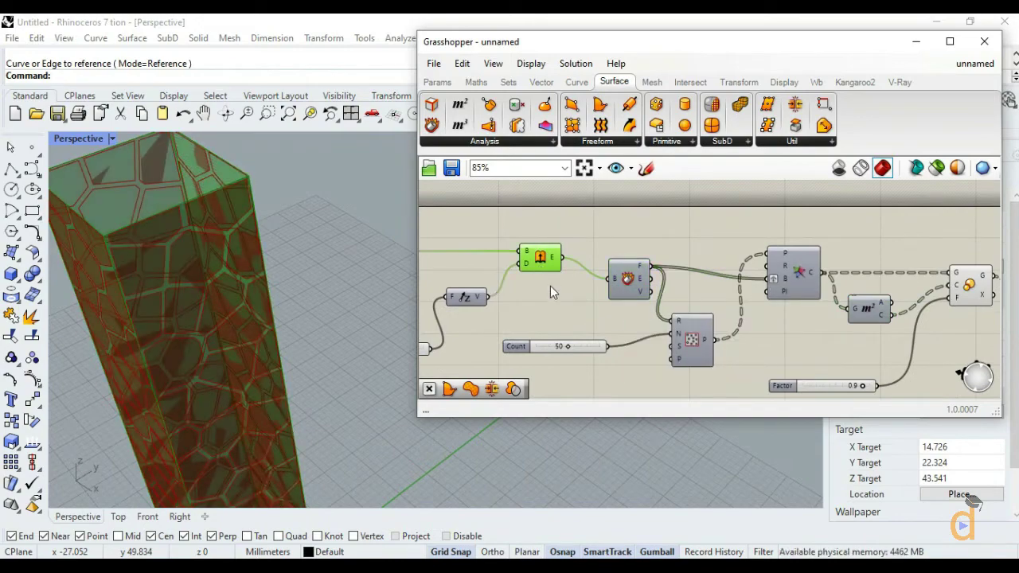
pyautogui.scroll(-1, 551, 294)
pyautogui.moveTo(496, 272); pyautogui.dragTo(534, 272, button='right')
pyautogui.click(460, 277)
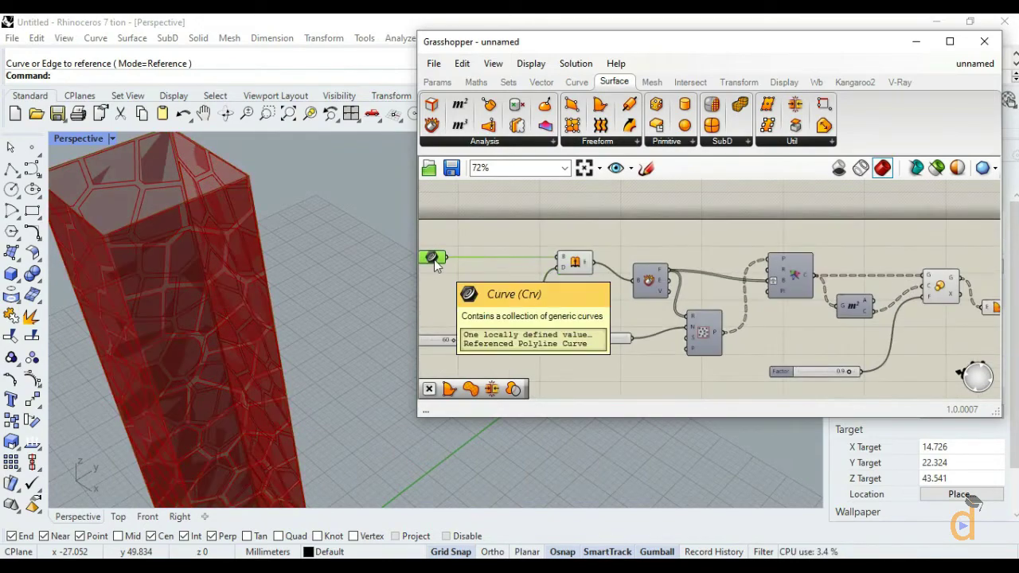
pyautogui.scroll(1, 640, 297)
pyautogui.click(564, 263)
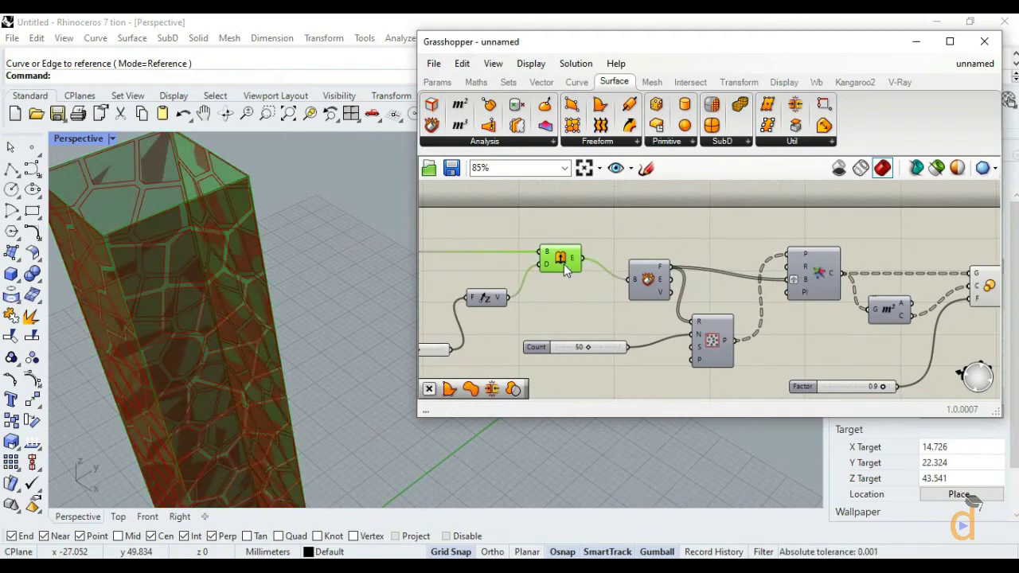
pyautogui.rightClick(561, 262)
pyautogui.click(593, 293)
# - Examine the boundary surfaces filling the scaled cells on the tower and the gaps between them
pyautogui.moveTo(371, 299); pyautogui.dragTo(249, 278, button='right')
pyautogui.scroll(4, 194, 284)
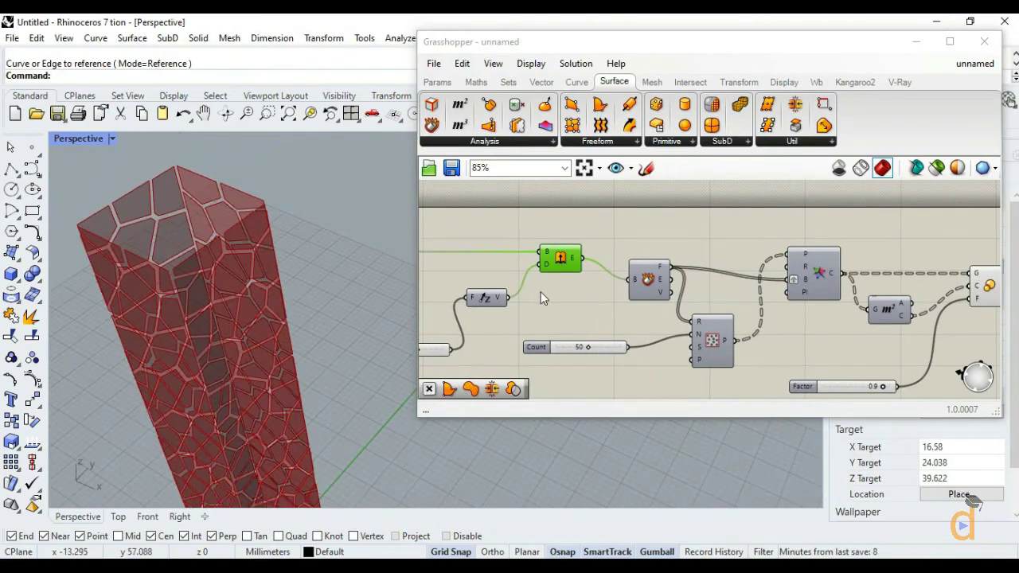
pyautogui.scroll(-1, 801, 323)
pyautogui.scroll(3, 846, 298)
pyautogui.click(838, 289)
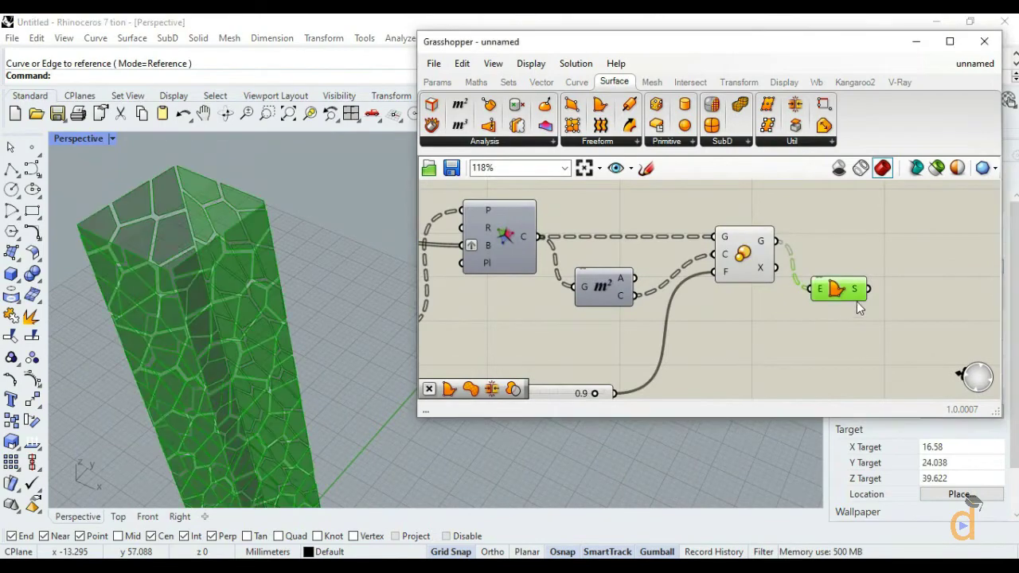
pyautogui.click(859, 307)
pyautogui.scroll(-3, 851, 295)
pyautogui.scroll(1, 525, 273)
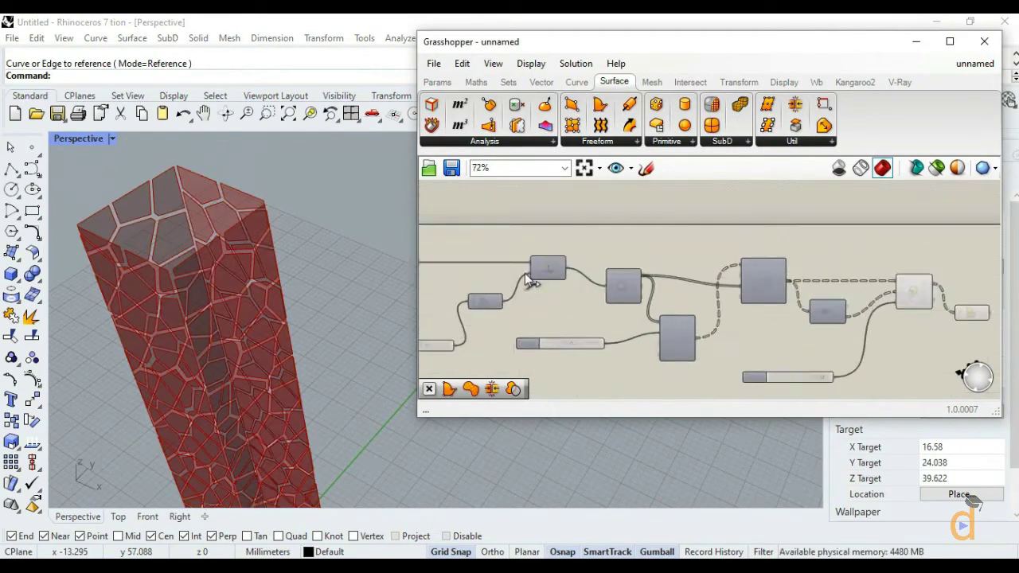
# - Turn the preview of the Extrude component back on
pyautogui.scroll(3, 525, 273)
pyautogui.rightClick(558, 267)
pyautogui.click(603, 292)
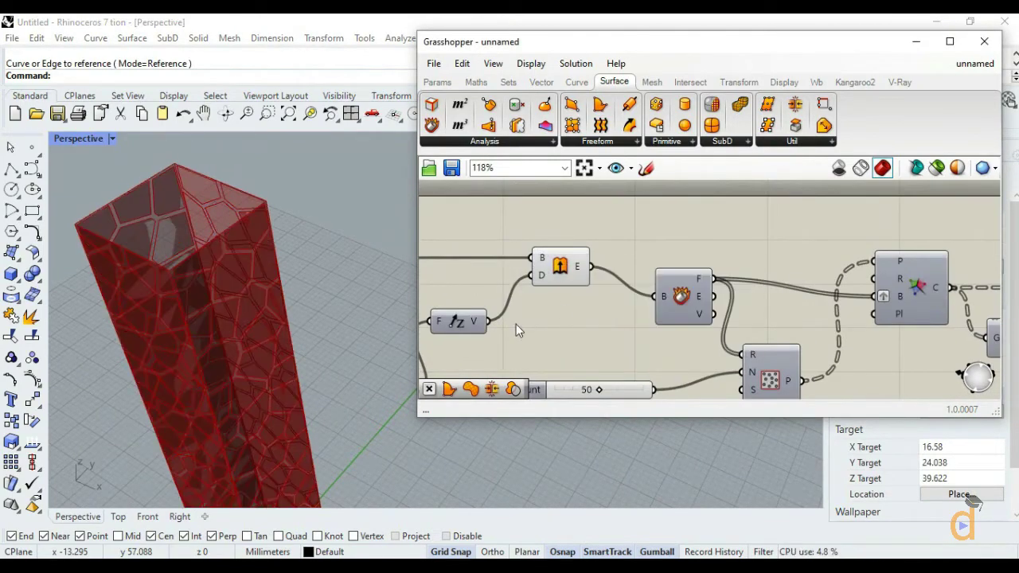
pyautogui.click(561, 275)
pyautogui.click(558, 290)
# - Add a Solid Difference component beyond the Boundary Surfaces component
pyautogui.scroll(-3, 557, 276)
pyautogui.scroll(2, 796, 287)
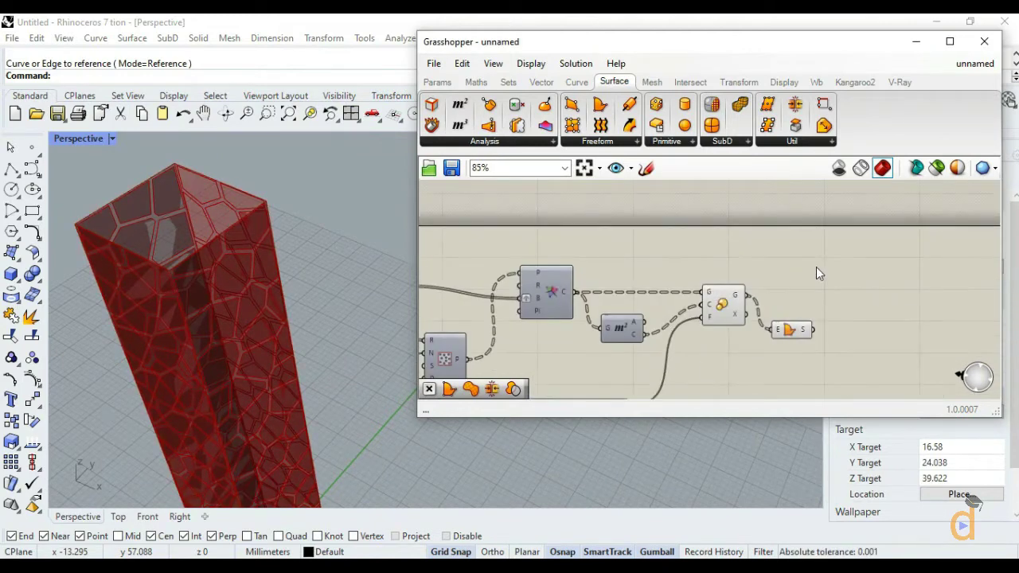
pyautogui.click(689, 81)
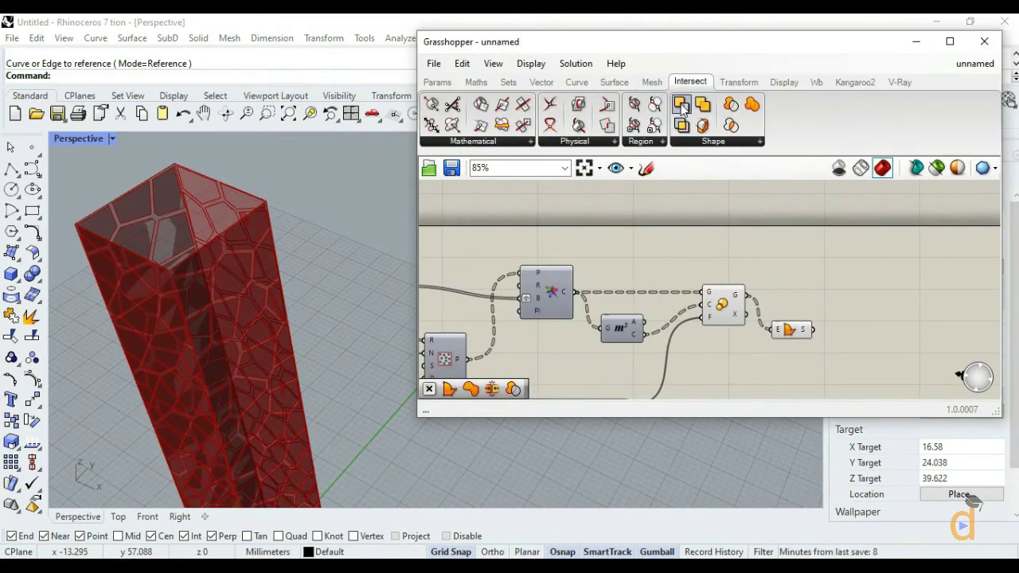
pyautogui.moveTo(682, 109); pyautogui.dragTo(856, 280)
pyautogui.scroll(-2, 584, 336)
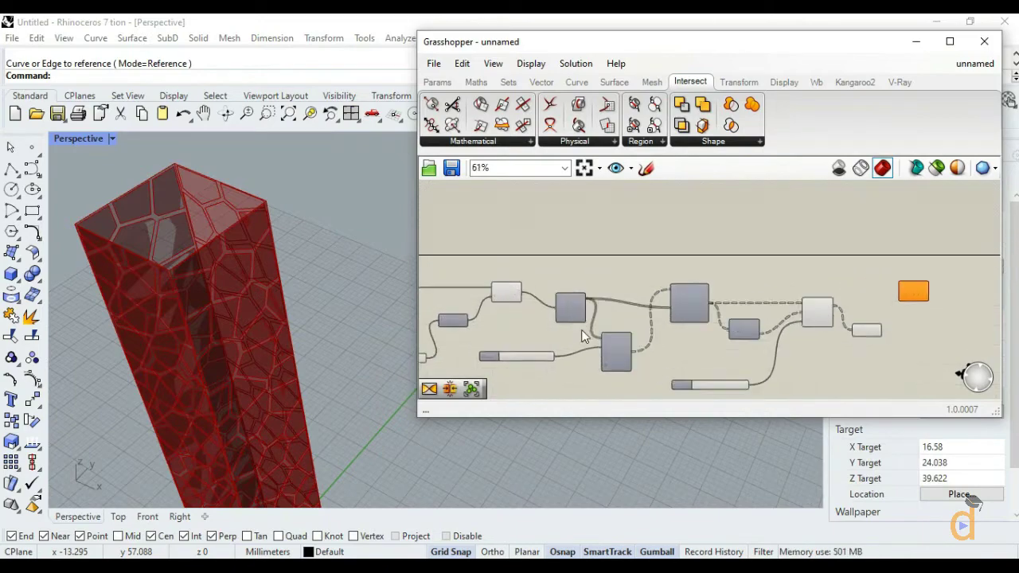
# - Try subtracting the boundary surfaces from the tower by wiring the Extrude output into Solid Difference A and the Boundary Surfaces output into B
pyautogui.scroll(2, 583, 336)
pyautogui.click(475, 280)
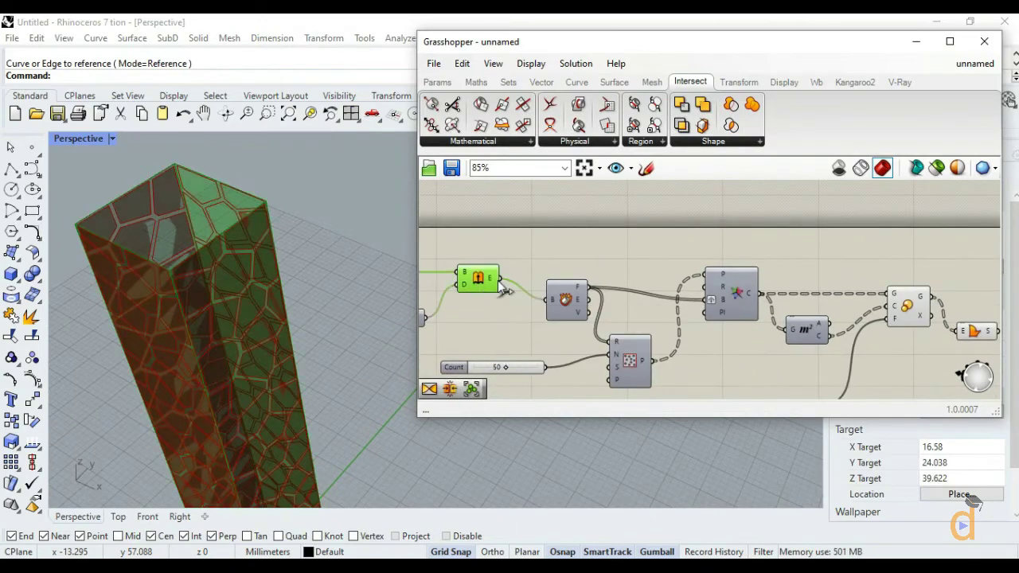
pyautogui.moveTo(502, 280); pyautogui.dragTo(803, 276)
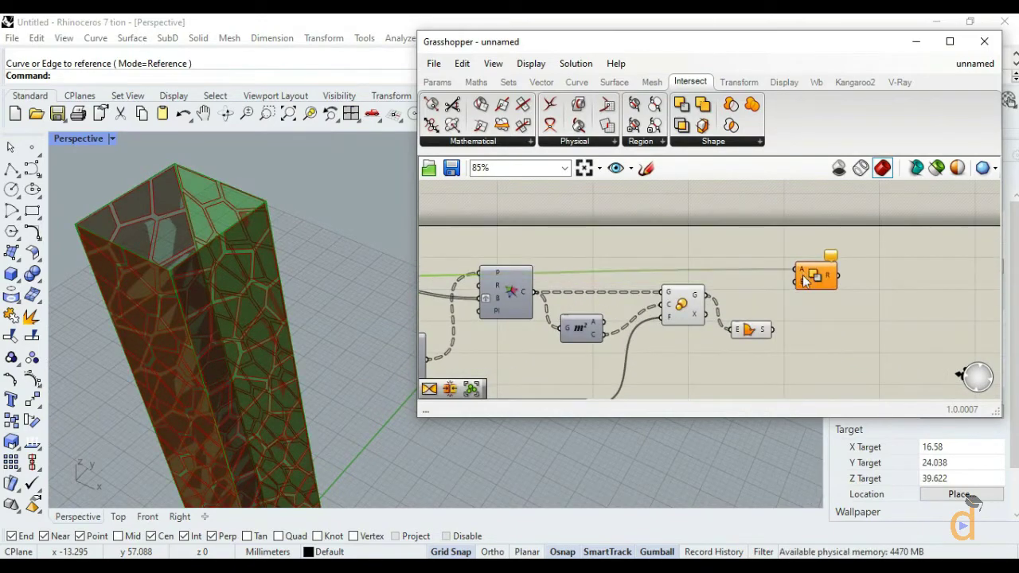
pyautogui.moveTo(774, 329); pyautogui.dragTo(796, 292)
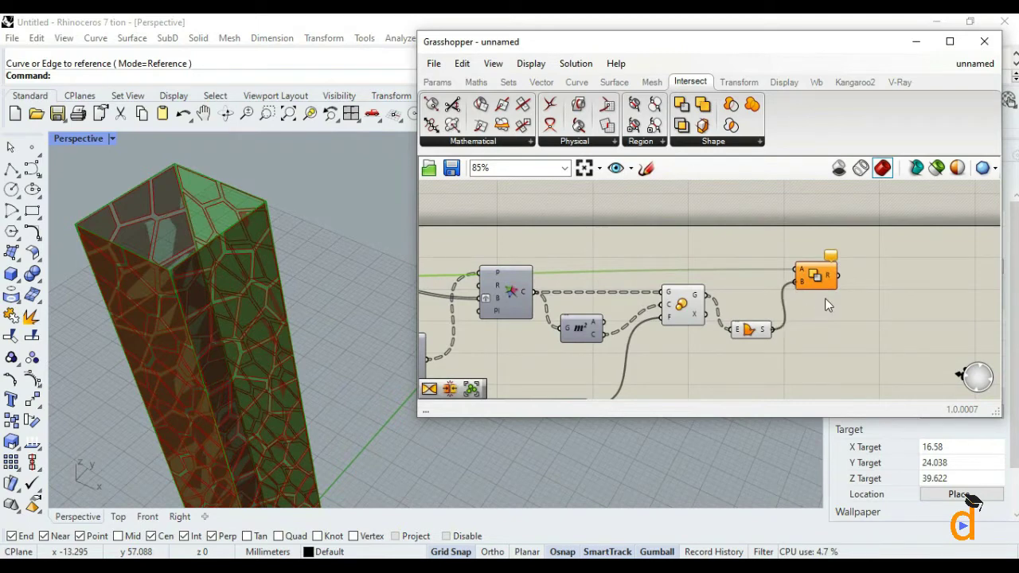
pyautogui.click(828, 283)
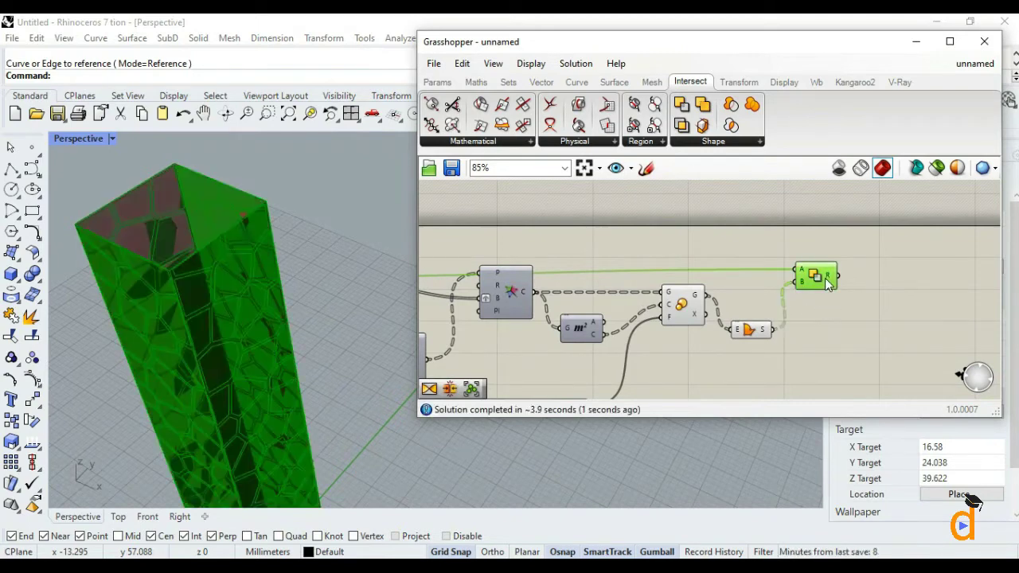
pyautogui.moveTo(342, 319); pyautogui.dragTo(275, 255, button='right')
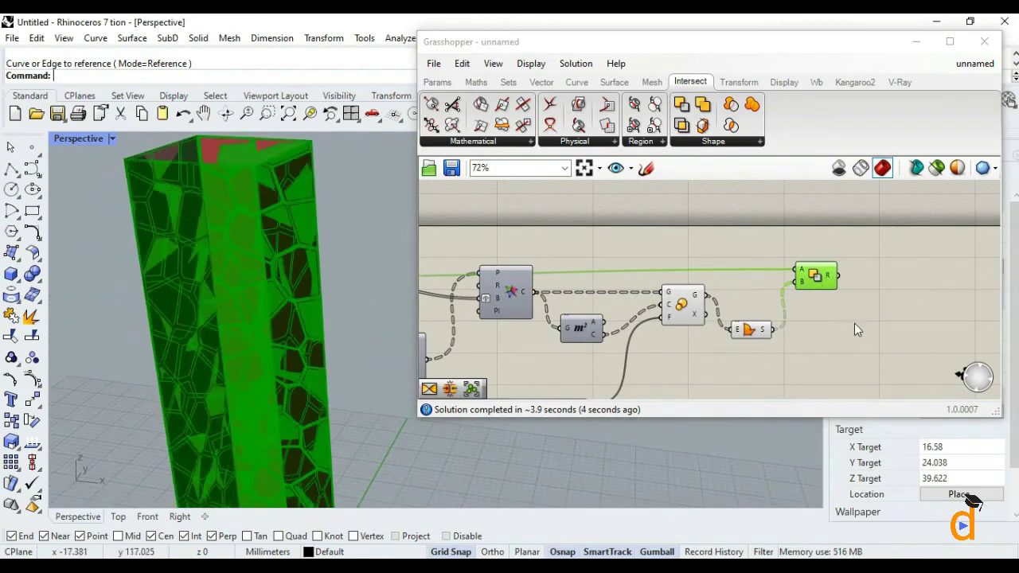
# - Turn off the preview of the Extrude component feeding the Solid Difference
pyautogui.scroll(-3, 508, 318)
pyautogui.scroll(3, 508, 314)
pyautogui.click(567, 280)
pyautogui.rightClick(567, 282)
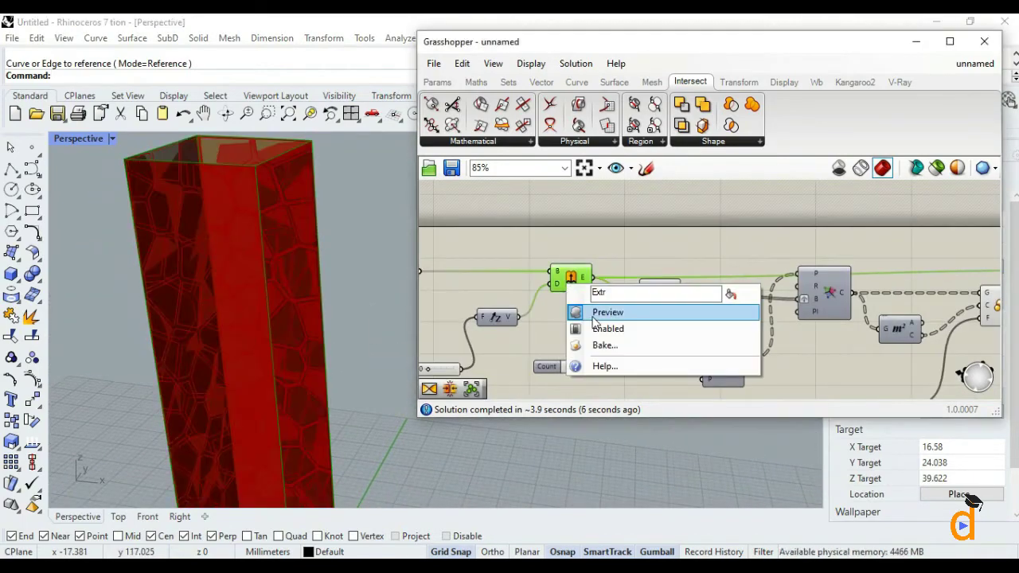
pyautogui.click(585, 313)
# - Turn off the preview of the Boundary Surfaces component
pyautogui.scroll(-3, 641, 335)
pyautogui.scroll(3, 804, 335)
pyautogui.click(806, 334)
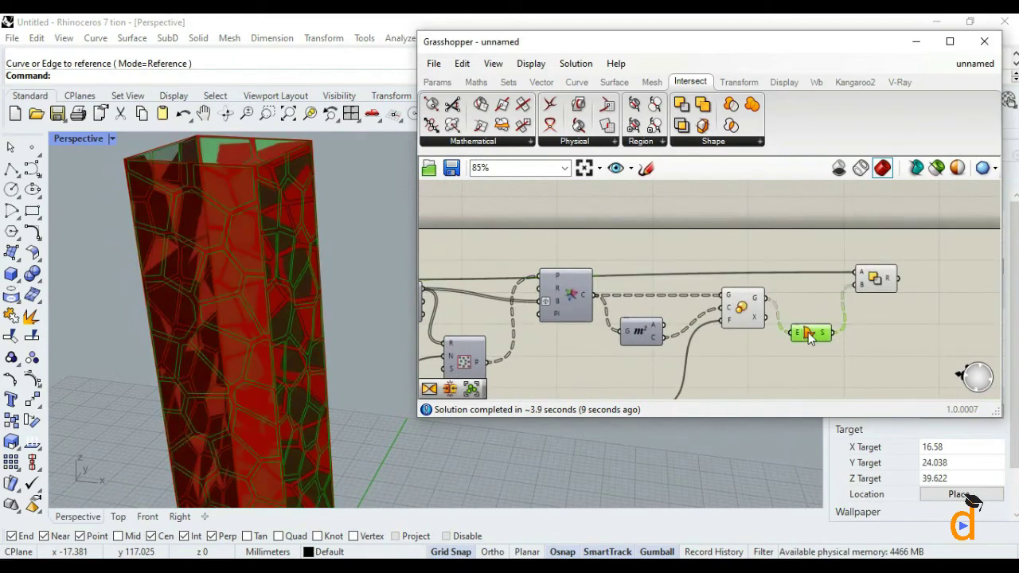
pyautogui.rightClick(810, 338)
pyautogui.click(836, 360)
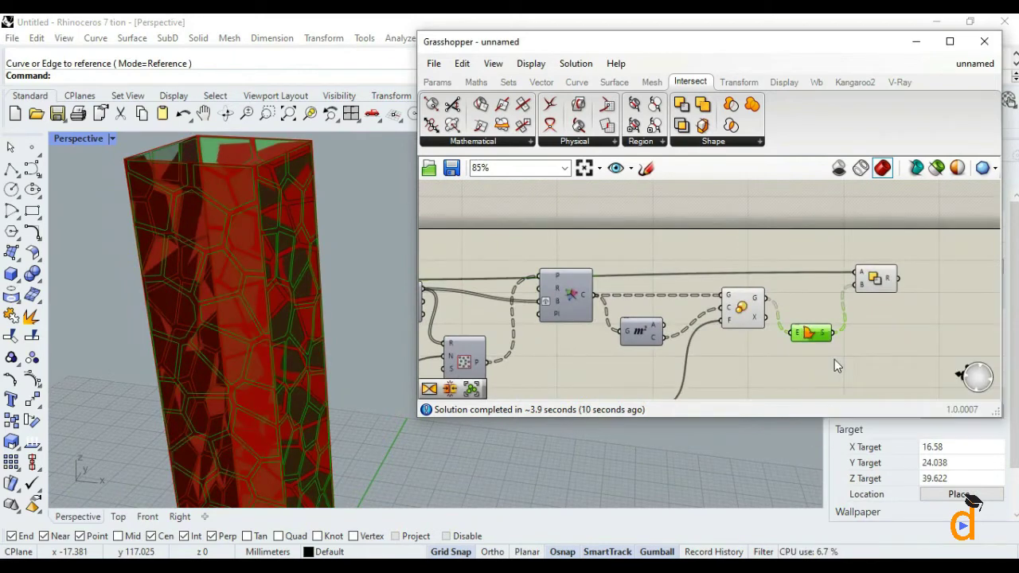
pyautogui.click(741, 315)
pyautogui.click(741, 338)
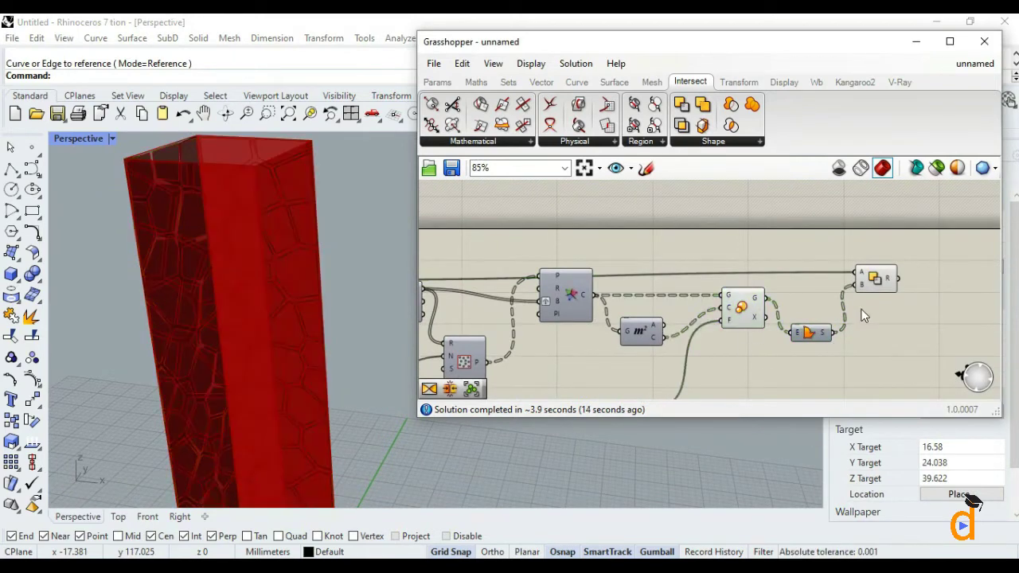
# - Examine the Solid Difference result on the tower walls and the data structure of its R output
pyautogui.click(870, 282)
pyautogui.scroll(5, 327, 336)
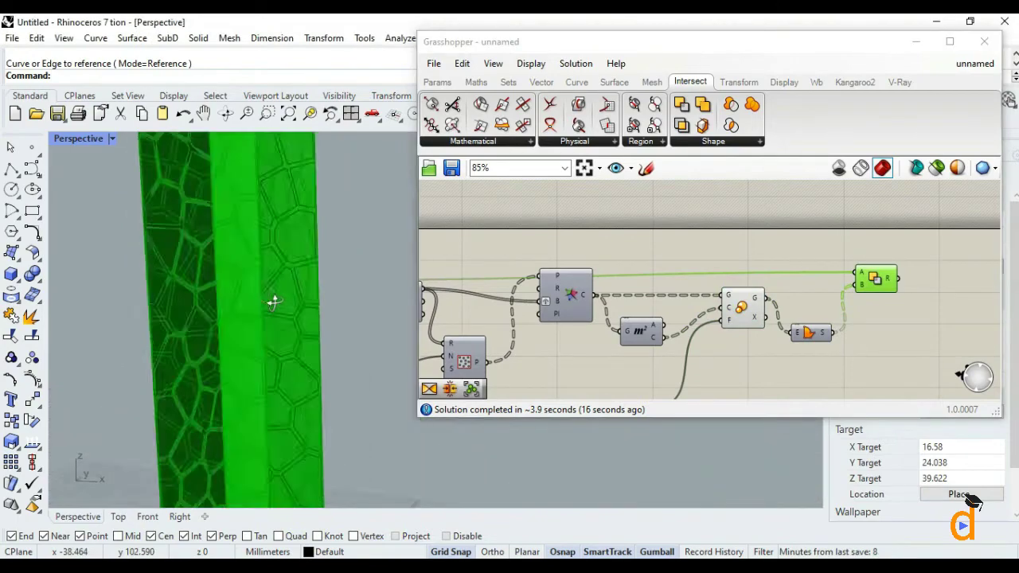
pyautogui.scroll(-5, 273, 302)
pyautogui.moveTo(892, 285)
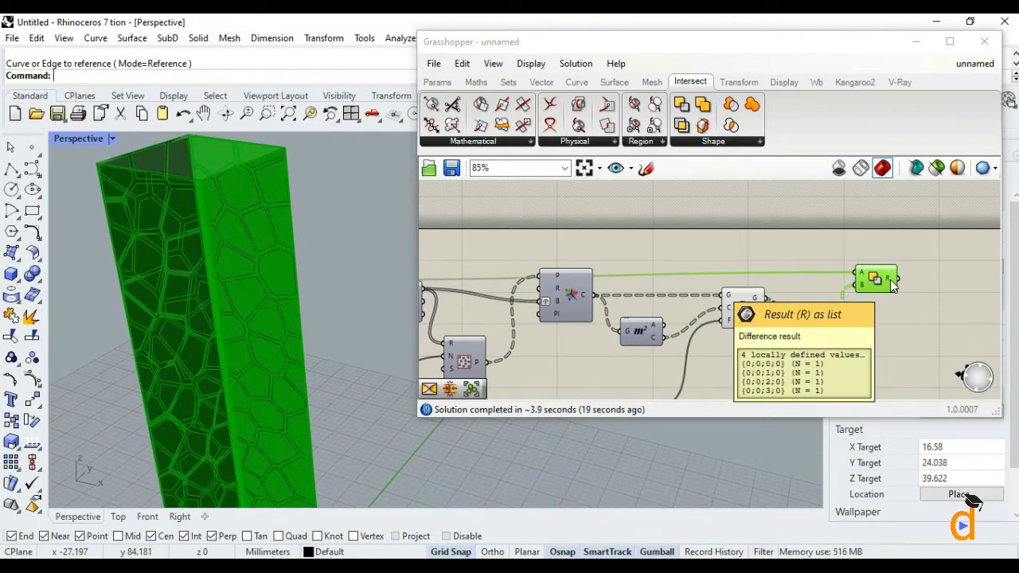
pyautogui.click(896, 324)
# - Delete the Solid Difference component together with its connections
pyautogui.scroll(-5, 820, 327)
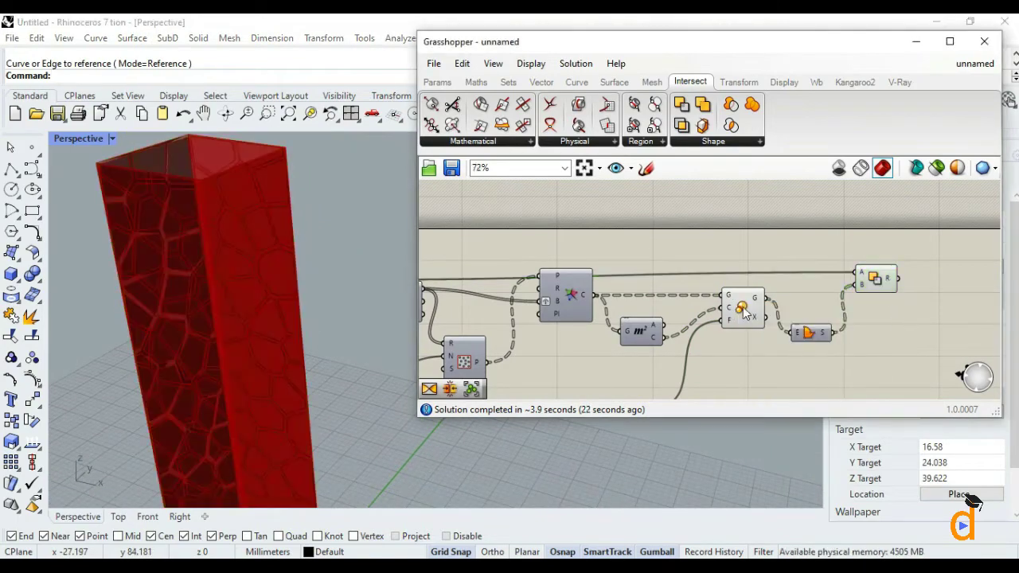
pyautogui.scroll(5, 815, 326)
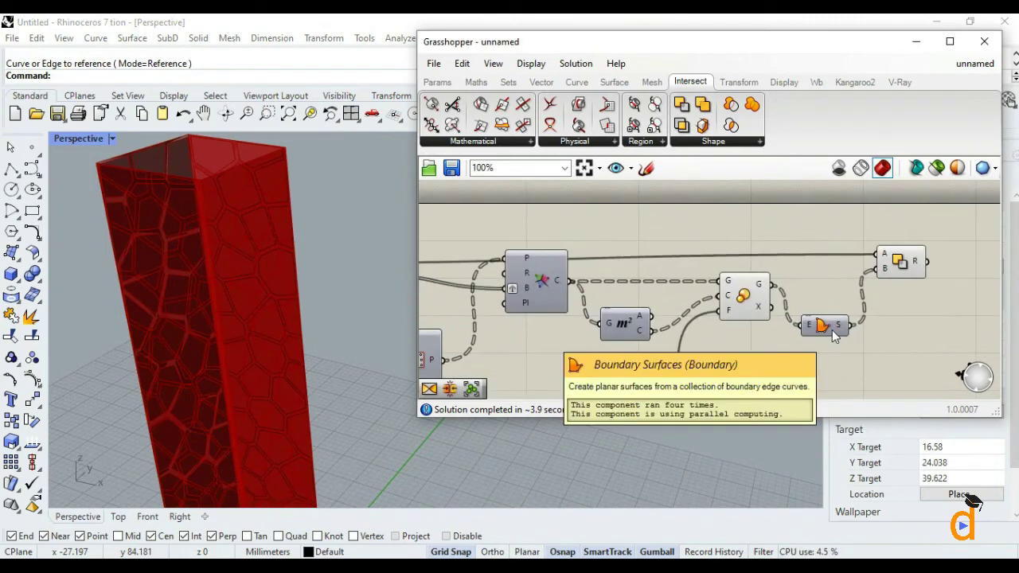
pyautogui.click(892, 270)
pyautogui.press('Delete')
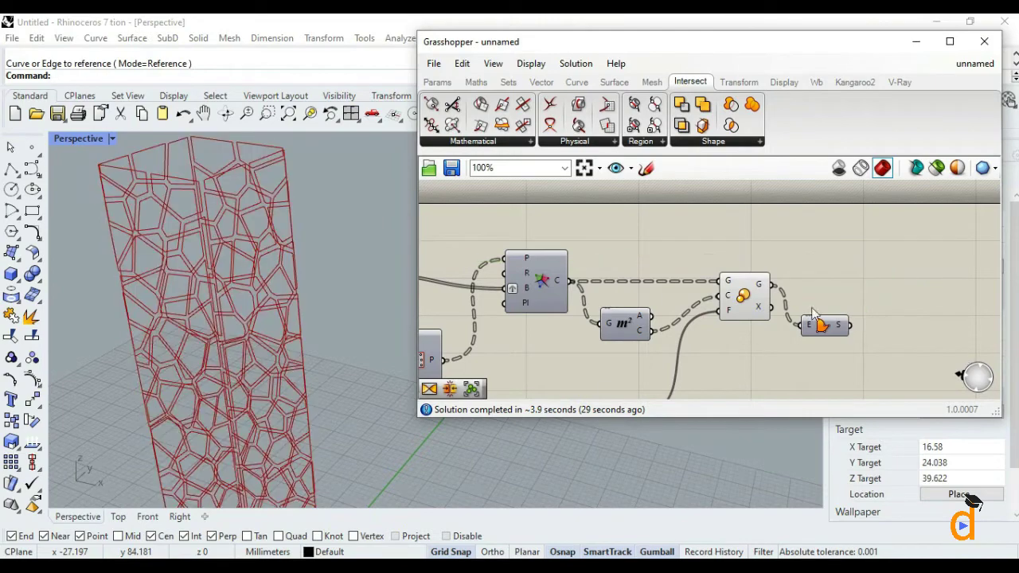
# - Turn the preview of the Boundary Surfaces component back on
pyautogui.scroll(-2, 814, 313)
pyautogui.rightClick(812, 312)
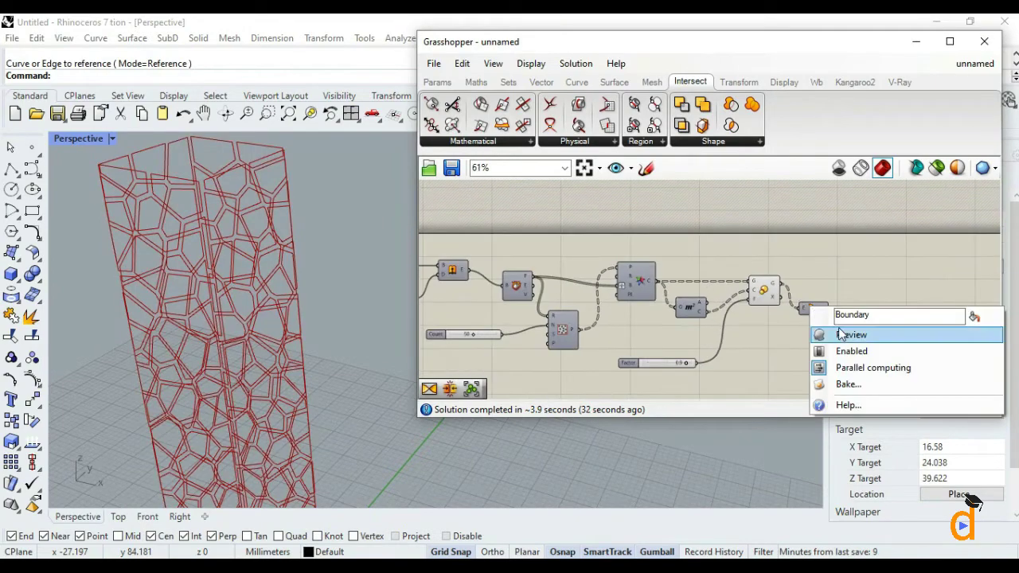
pyautogui.click(832, 335)
pyautogui.scroll(-2, 805, 316)
pyautogui.scroll(2, 608, 247)
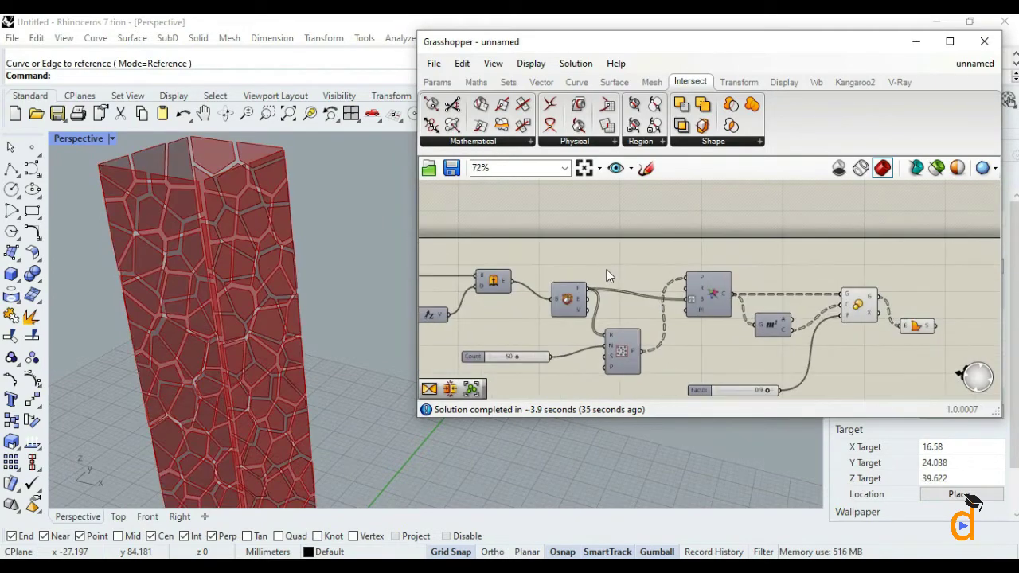
# - Turn the preview of the Extrude component back on
pyautogui.rightClick(513, 283)
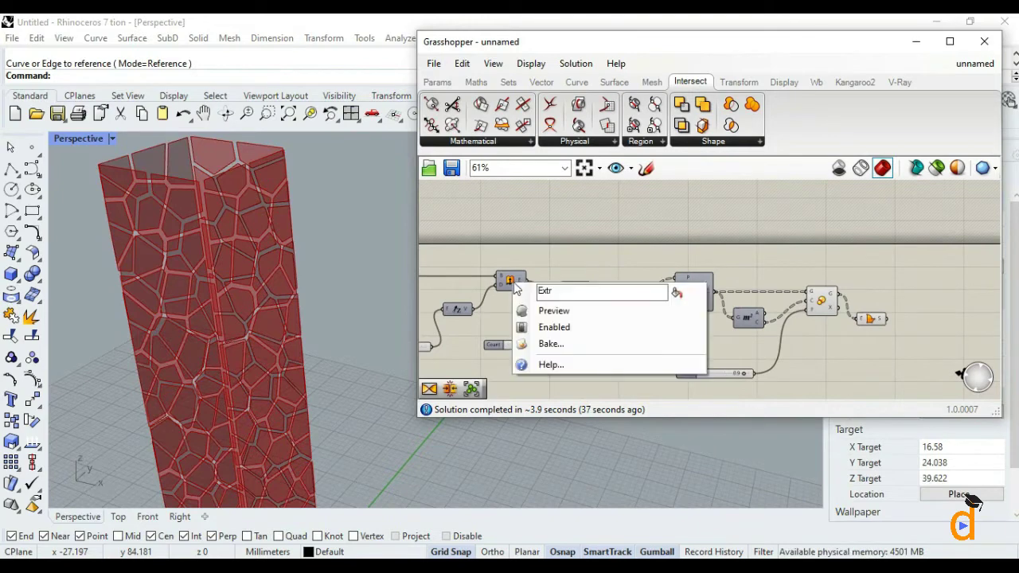
pyautogui.click(535, 305)
pyautogui.moveTo(536, 306); pyautogui.dragTo(484, 298, button='right')
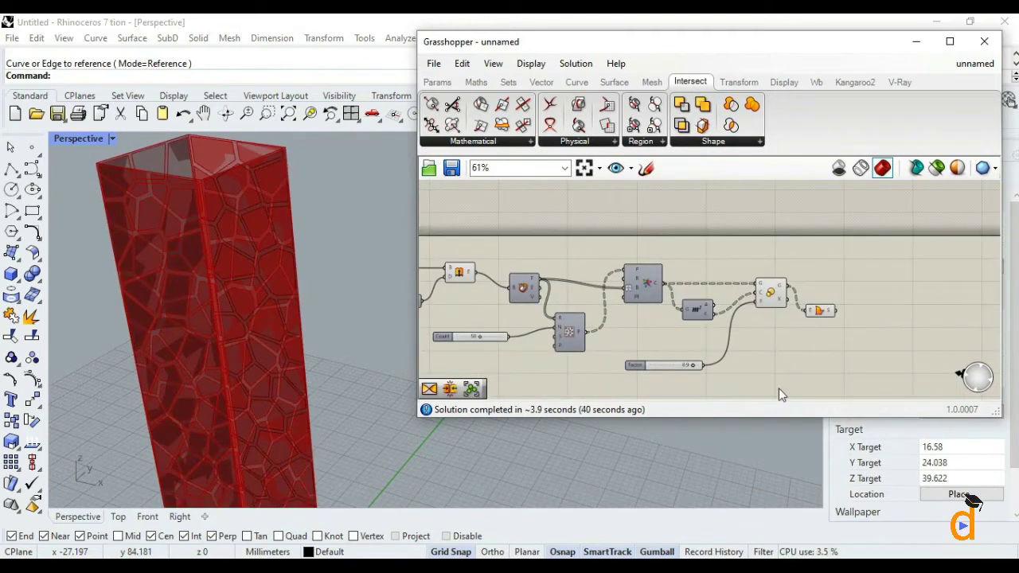
# - Add a new Solid Difference component beyond the Boundary Surfaces component
pyautogui.moveTo(680, 104); pyautogui.dragTo(874, 271)
pyautogui.scroll(3, 855, 301)
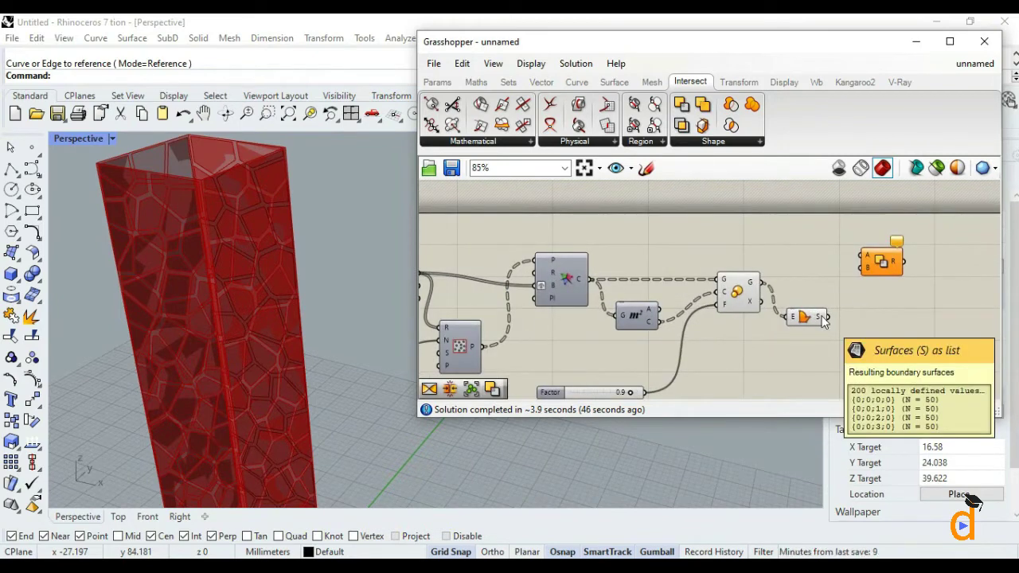
pyautogui.scroll(3, 819, 316)
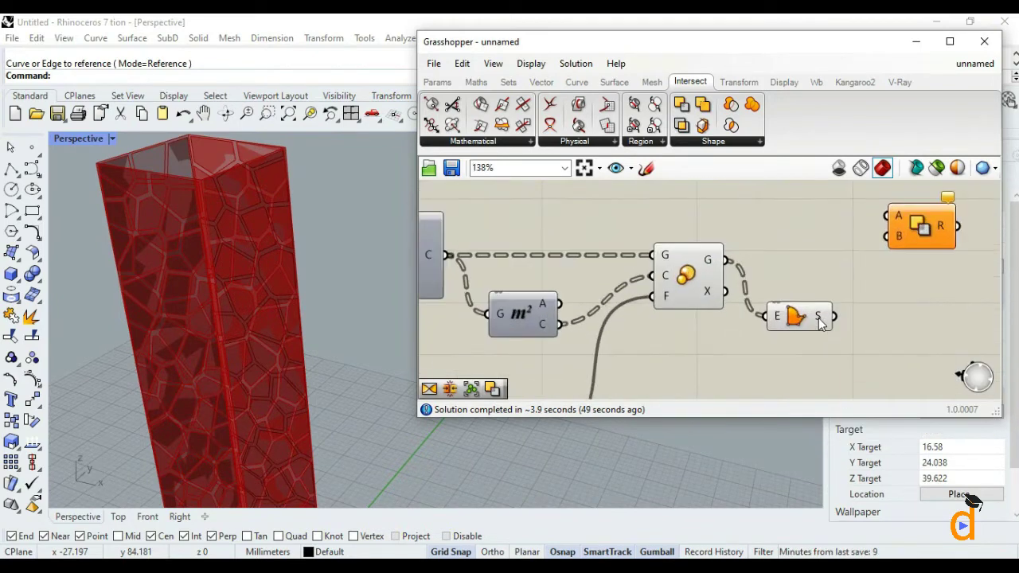
# - Flatten the S output of the Boundary Surfaces component
pyautogui.rightClick(820, 317)
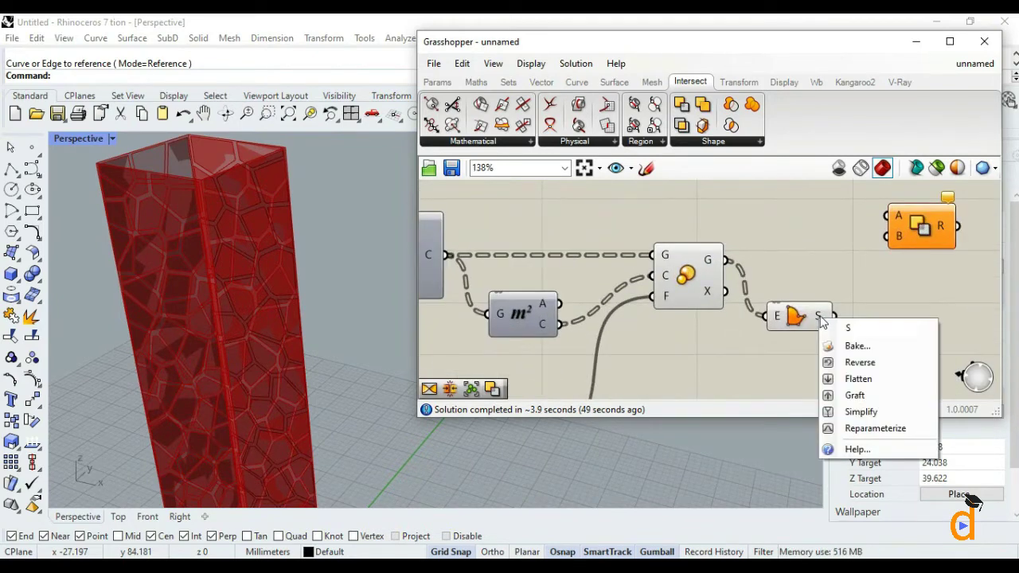
pyautogui.click(858, 379)
pyautogui.click(811, 318)
pyautogui.click(712, 327)
pyautogui.scroll(-1, 712, 327)
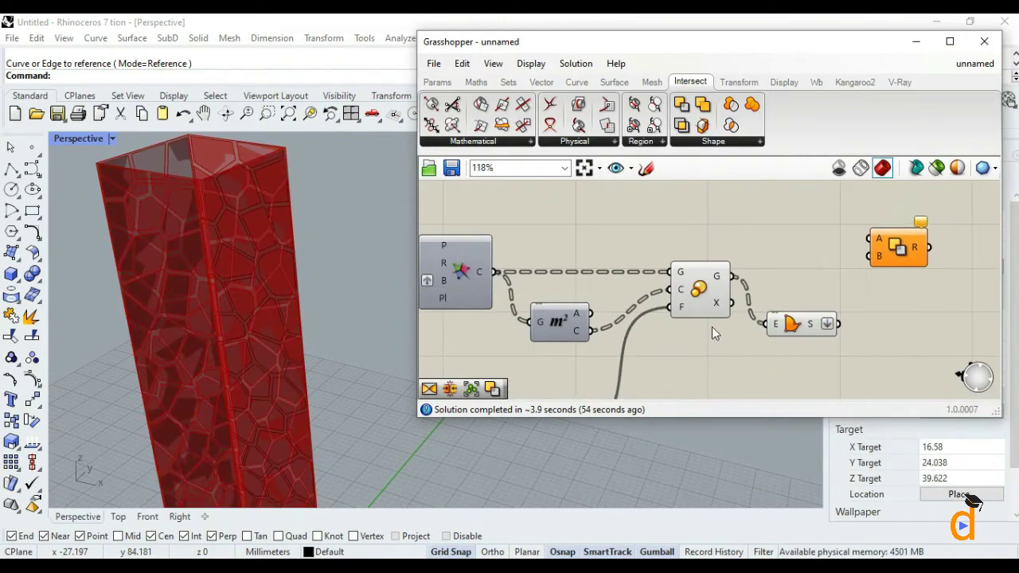
pyautogui.click(690, 310)
pyautogui.click(698, 332)
# - Connect the Extrude output to input A of Solid Difference and the flattened Boundary Surfaces output to input B
pyautogui.scroll(-3, 699, 333)
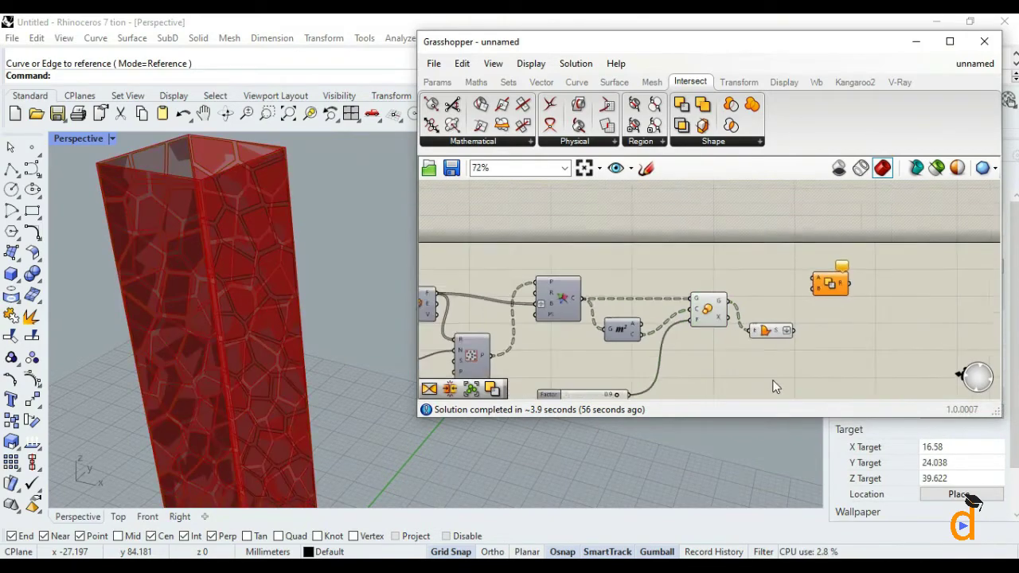
pyautogui.scroll(1, 532, 312)
pyautogui.click(532, 312)
pyautogui.click(547, 343)
pyautogui.scroll(-2, 545, 346)
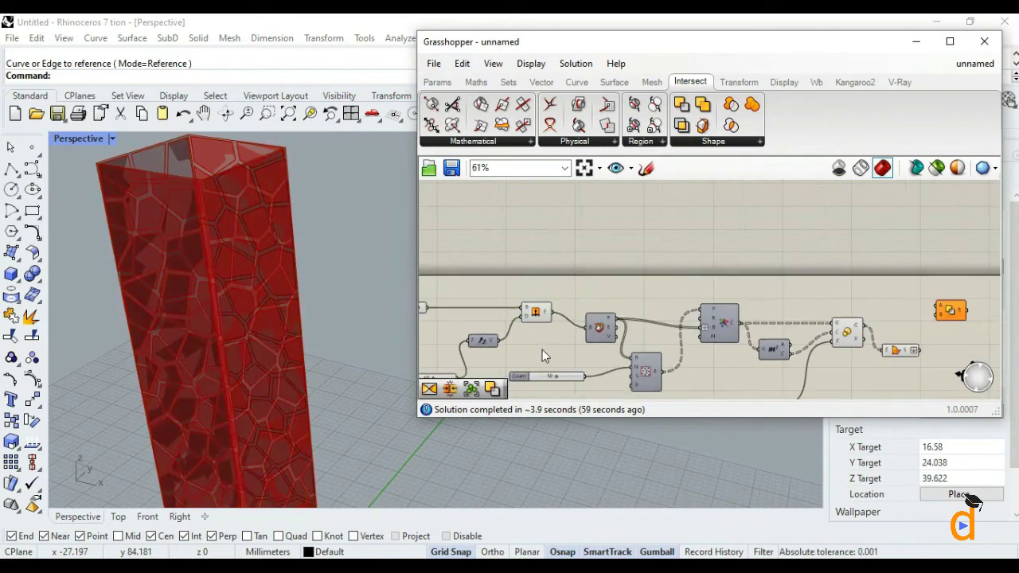
pyautogui.scroll(2, 557, 319)
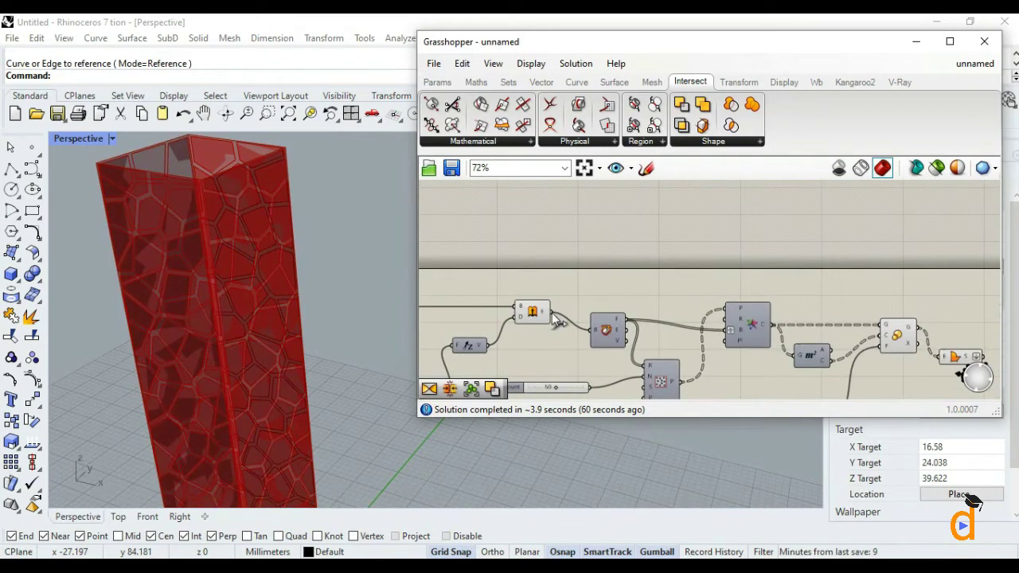
pyautogui.moveTo(558, 313); pyautogui.dragTo(829, 291)
pyautogui.scroll(3, 838, 360)
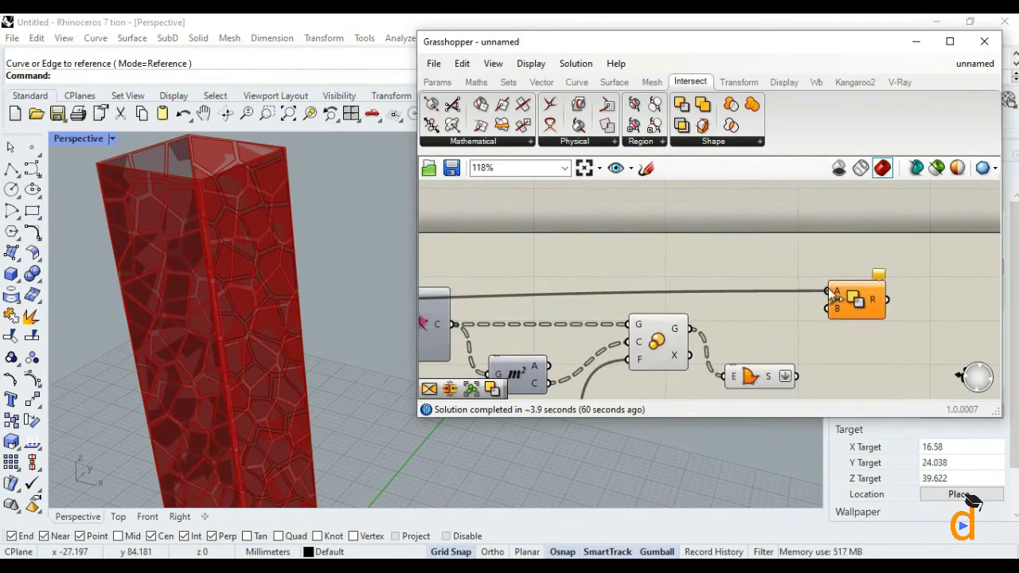
pyautogui.moveTo(805, 379); pyautogui.dragTo(829, 316)
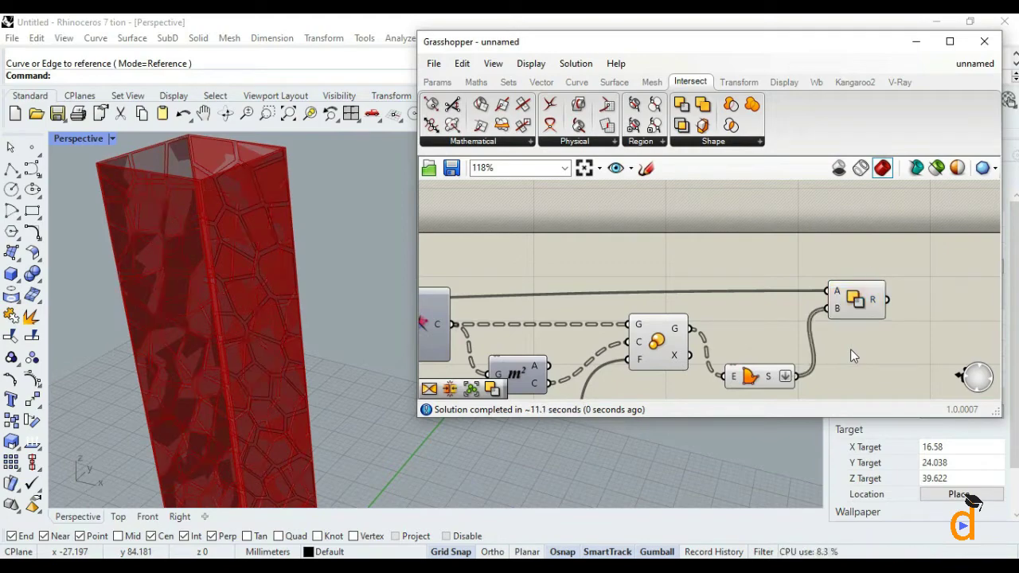
# - Examine the Solid Difference result on the tower up close and as a whole, and check the data in its R output
pyautogui.click(857, 315)
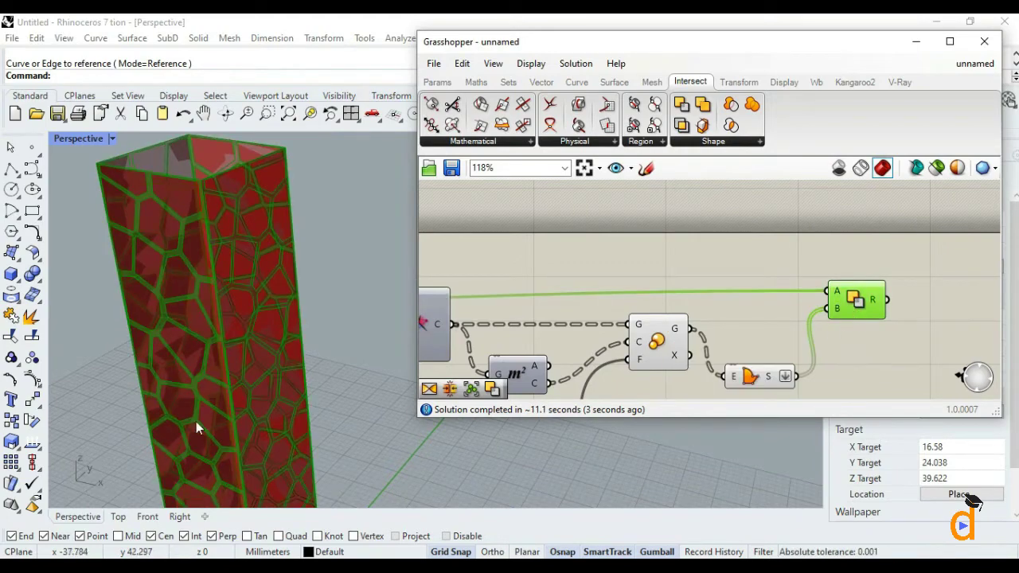
pyautogui.scroll(3, 199, 406)
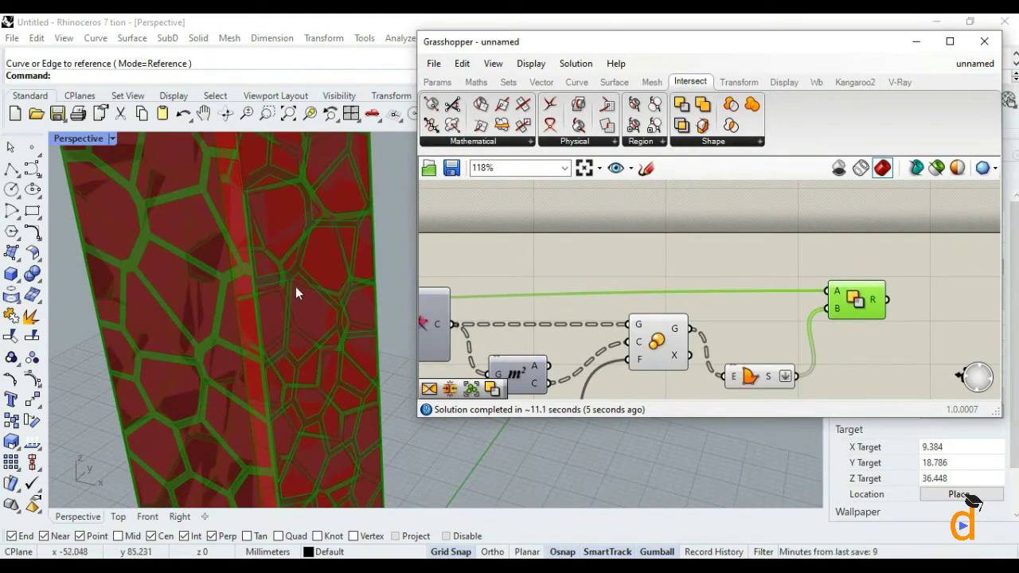
pyautogui.scroll(-6, 251, 267)
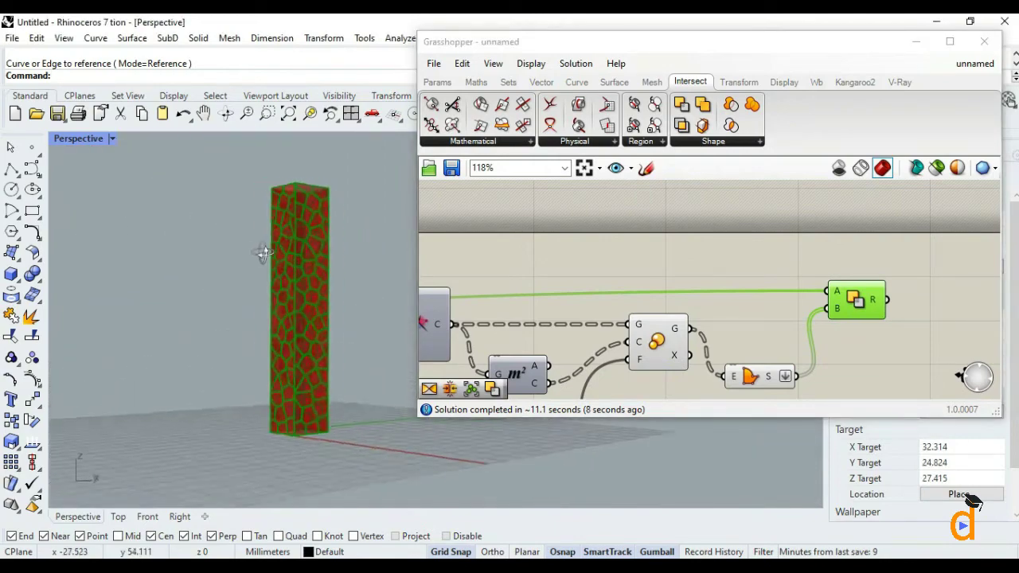
pyautogui.moveTo(327, 278); pyautogui.dragTo(303, 303, button='right')
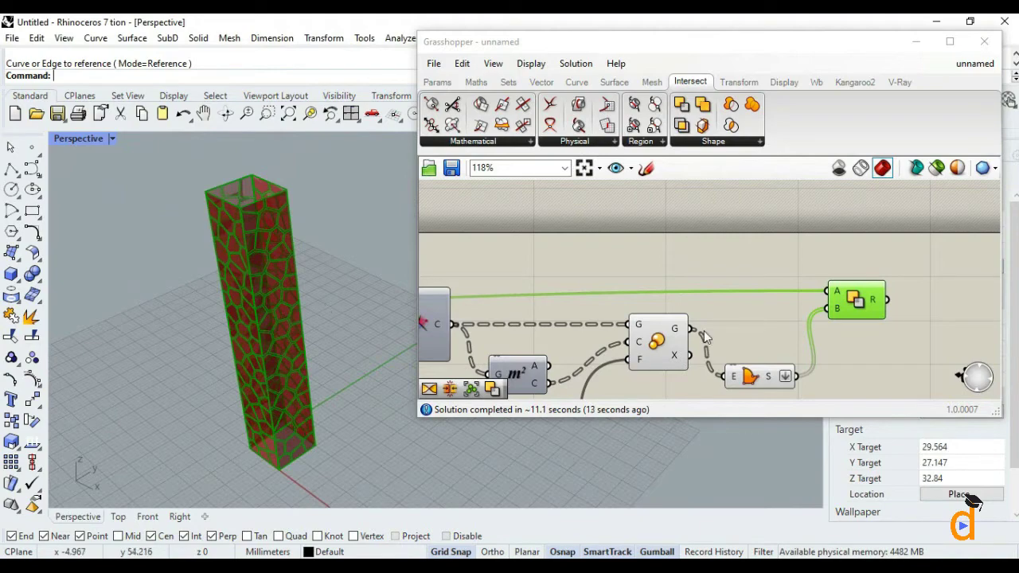
pyautogui.scroll(-5, 704, 331)
pyautogui.scroll(3, 882, 305)
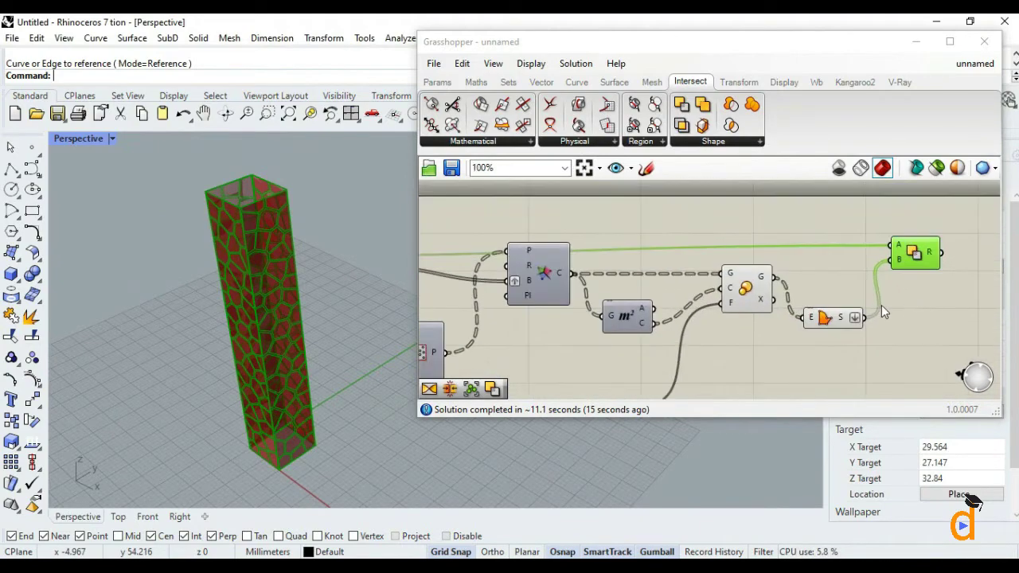
pyautogui.scroll(-3, 835, 311)
pyautogui.scroll(3, 827, 298)
pyautogui.click(824, 310)
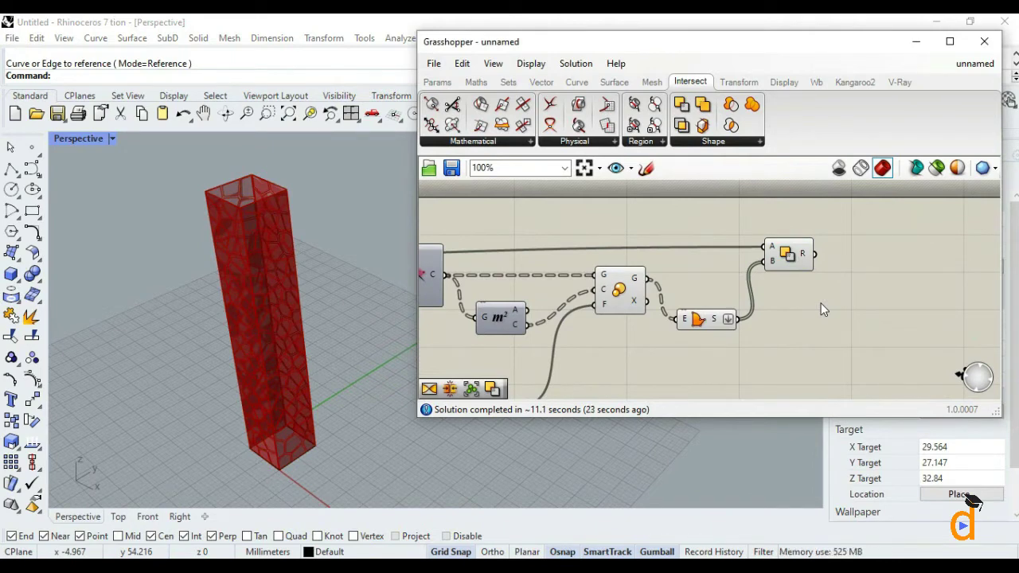
pyautogui.click(793, 269)
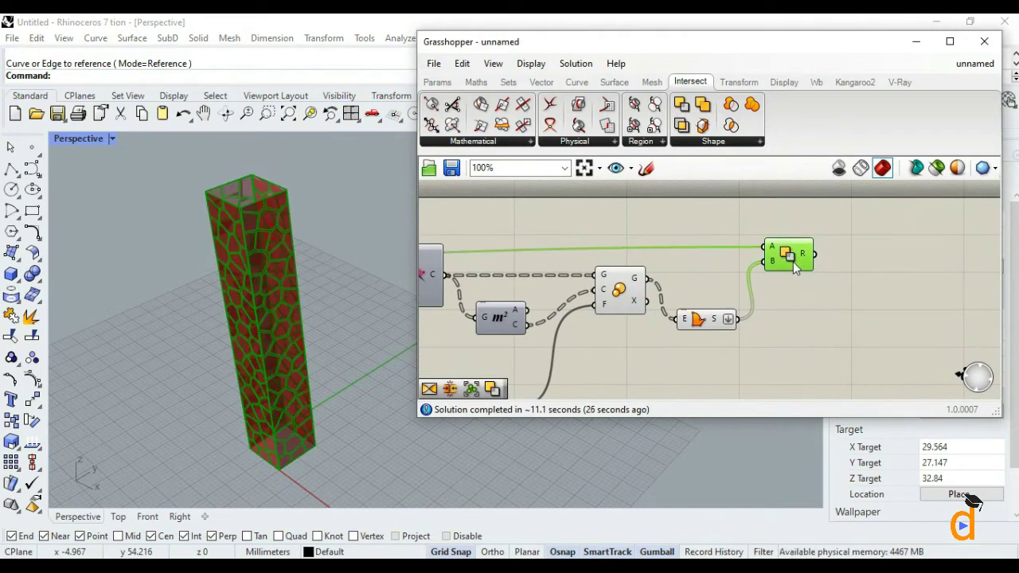
pyautogui.click(815, 321)
pyautogui.moveTo(805, 260)
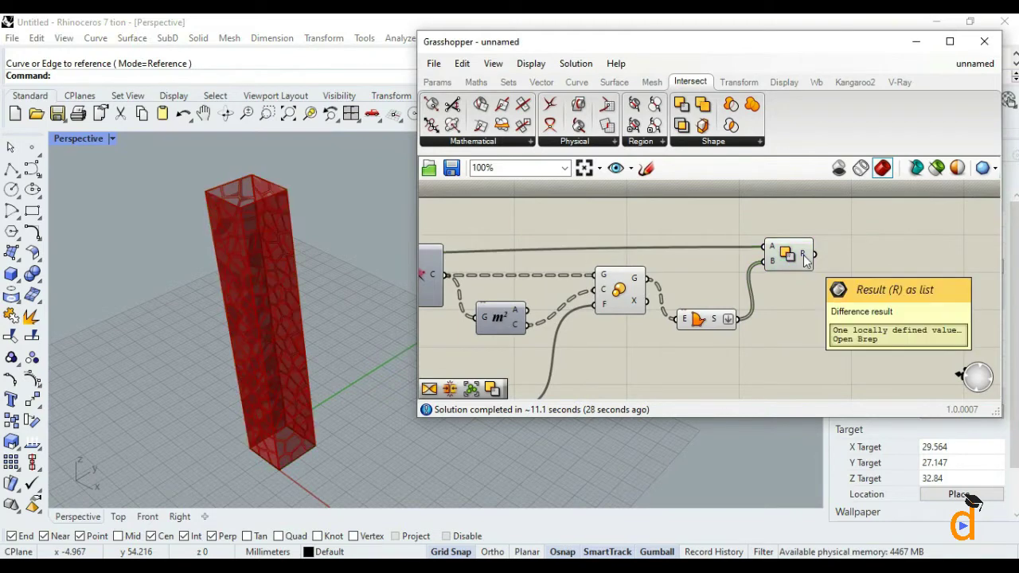
# - Review the whole definition from the base curve to Solid Difference, including the Boundary Surfaces geometry on the tower
pyautogui.scroll(-5, 801, 312)
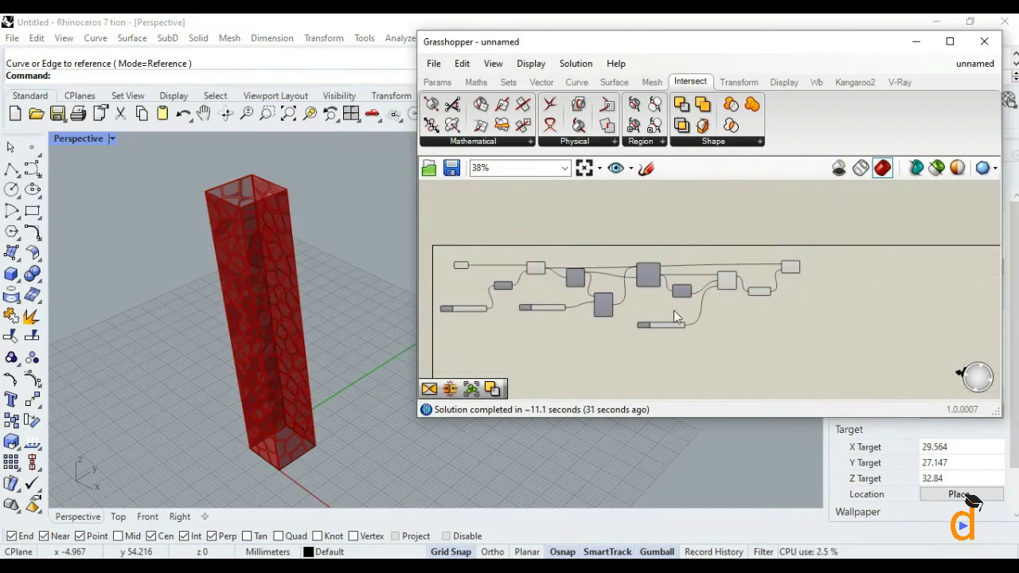
pyautogui.scroll(2, 605, 306)
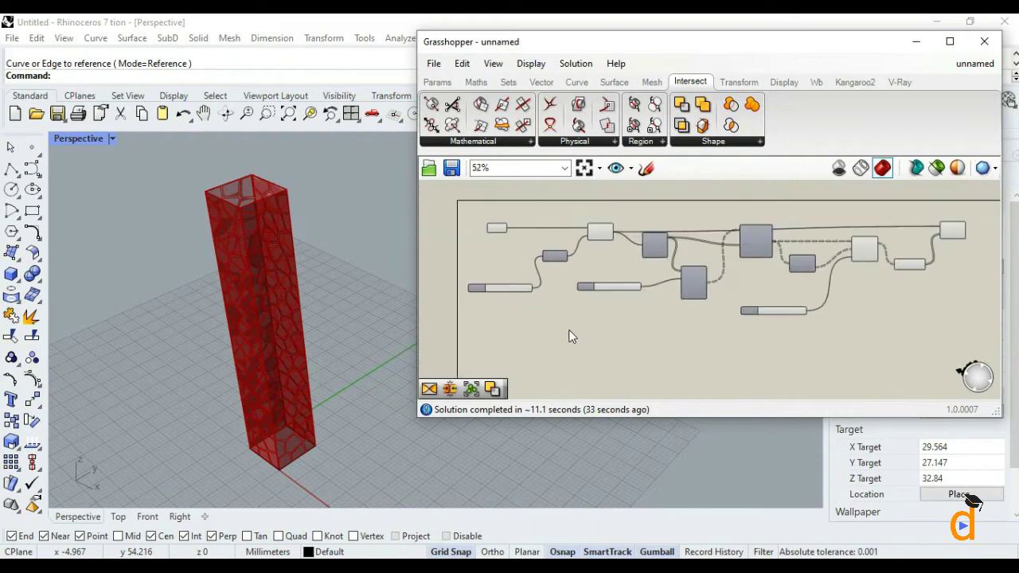
pyautogui.scroll(1, 550, 333)
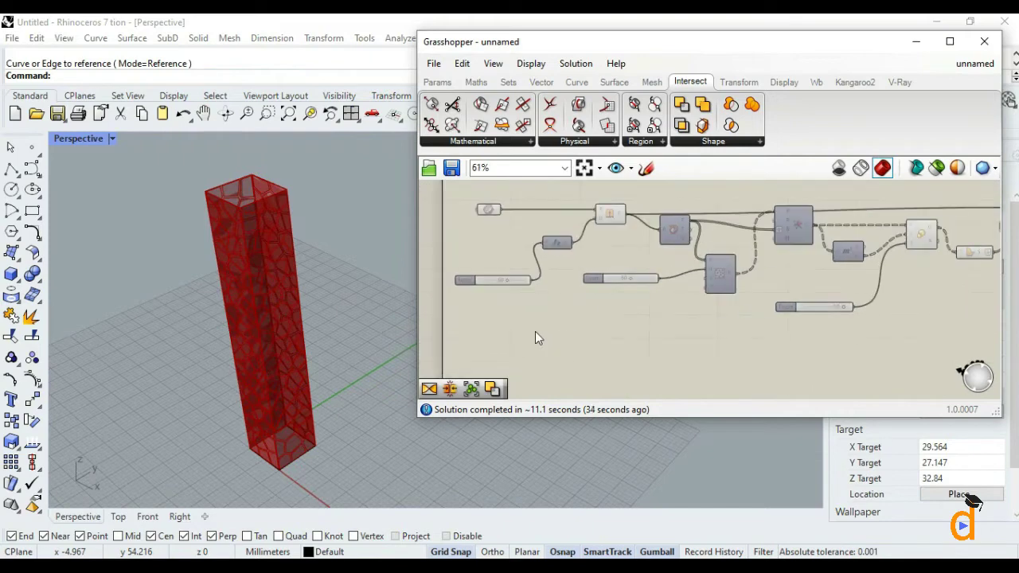
pyautogui.click(611, 82)
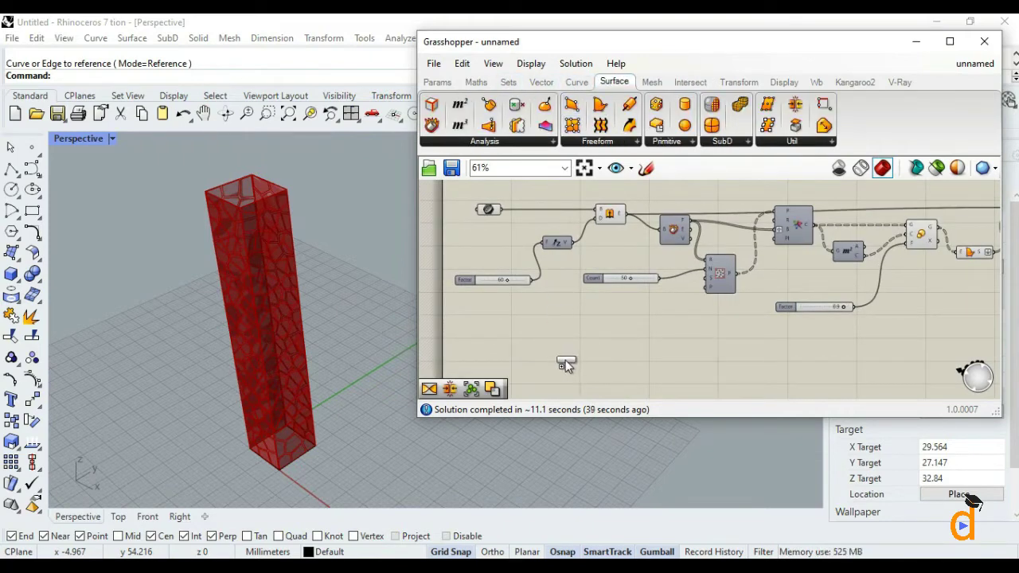
pyautogui.moveTo(561, 366)
pyautogui.mouseDown(button='right')
pyautogui.moveTo(589, 295)
pyautogui.moveTo(585, 352)
pyautogui.mouseUp(button='right')
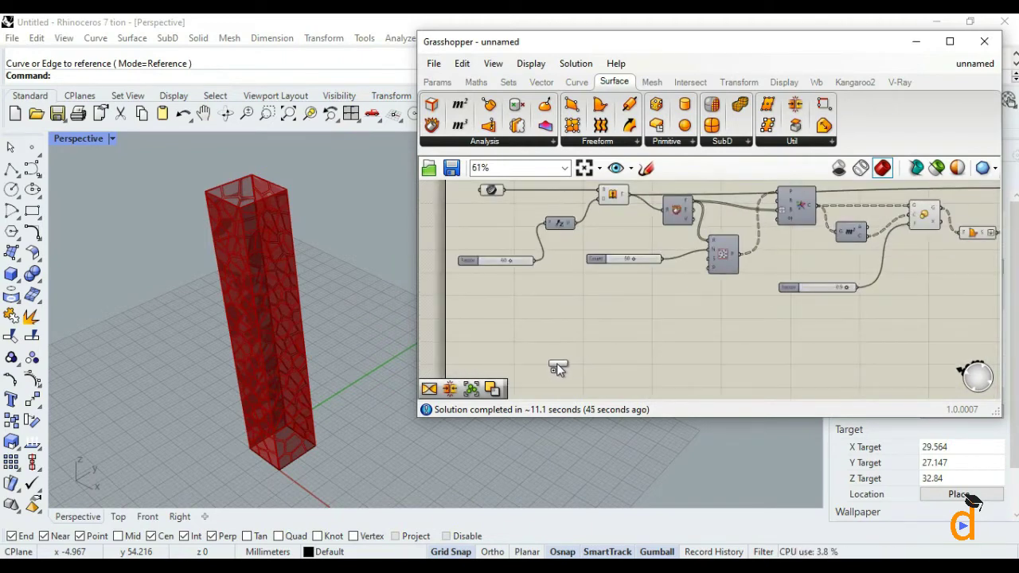
pyautogui.scroll(-2, 563, 328)
pyautogui.scroll(2, 755, 284)
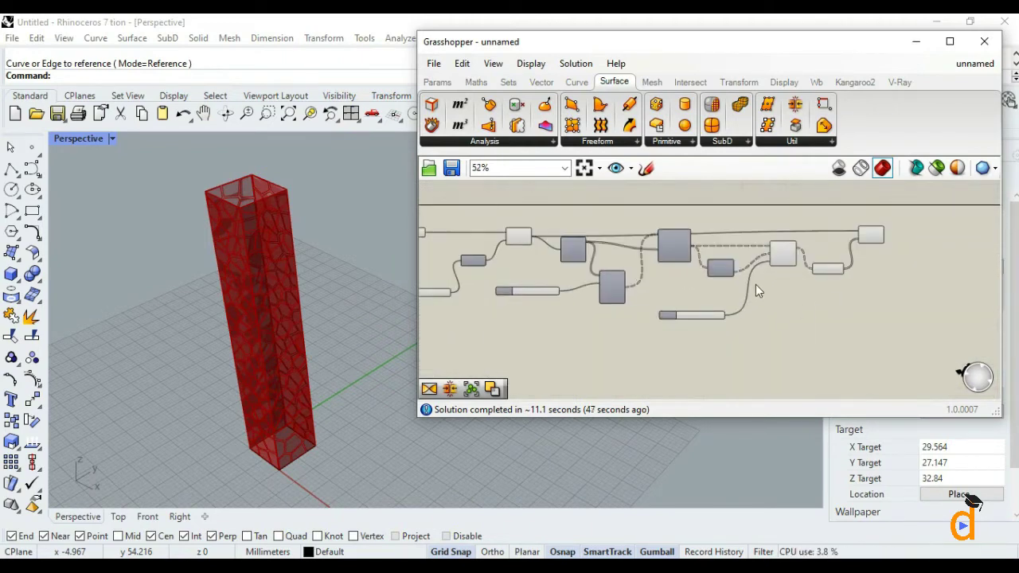
pyautogui.scroll(-1, 865, 340)
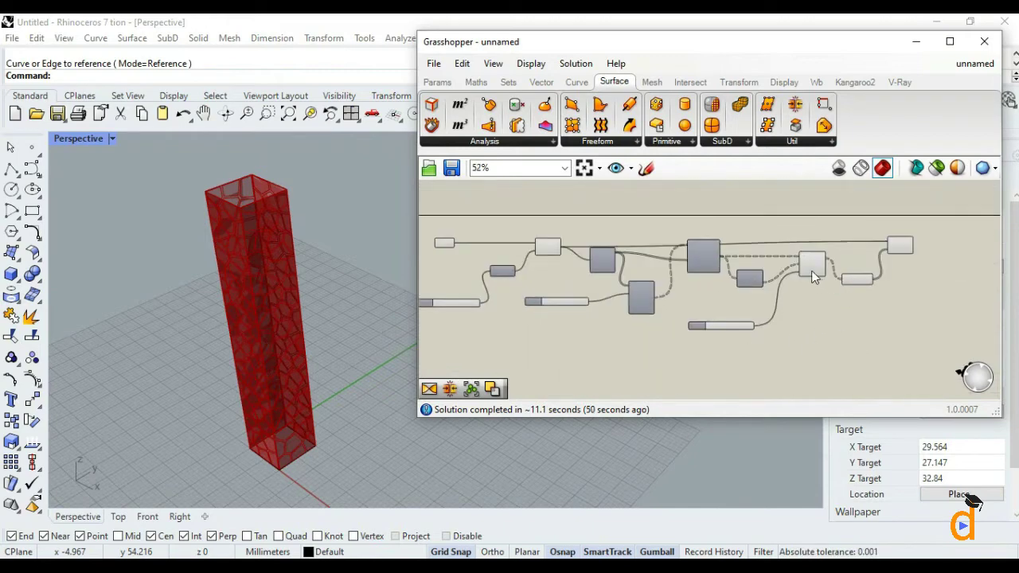
pyautogui.moveTo(814, 276); pyautogui.dragTo(675, 265)
pyautogui.scroll(2, 706, 296)
pyautogui.click(828, 277)
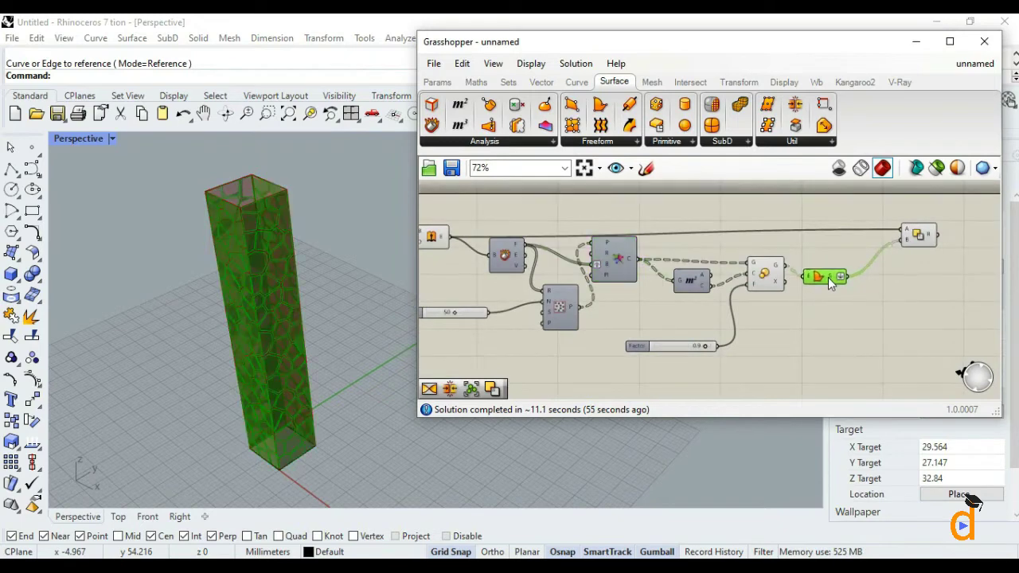
# - Move Solid Difference closer to the Boundary Surfaces component and make the Grasshopper window taller to gain canvas space
pyautogui.moveTo(915, 241); pyautogui.dragTo(871, 238)
pyautogui.click(841, 188)
pyautogui.scroll(-1, 841, 187)
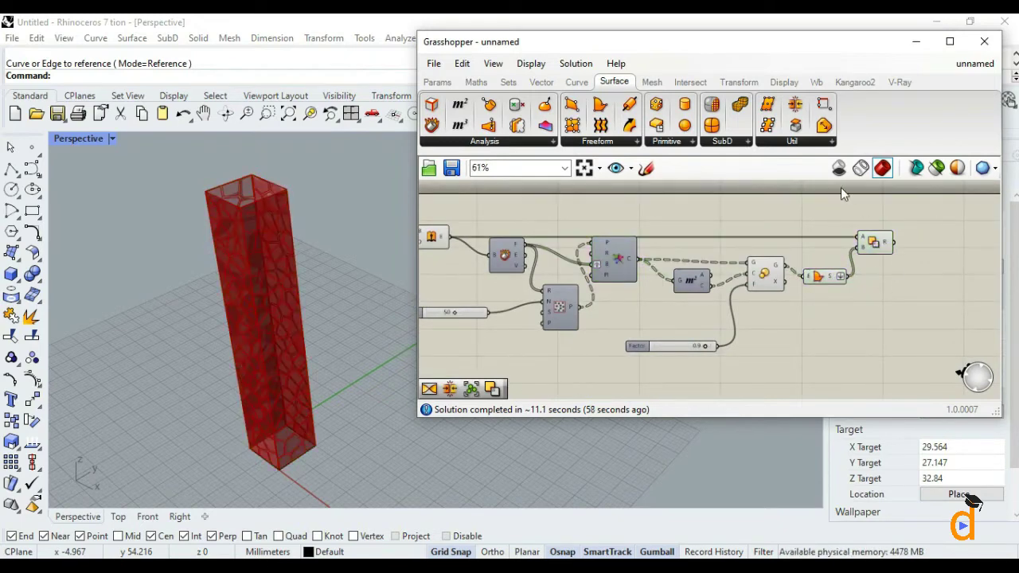
pyautogui.moveTo(558, 283); pyautogui.dragTo(598, 333, button='right')
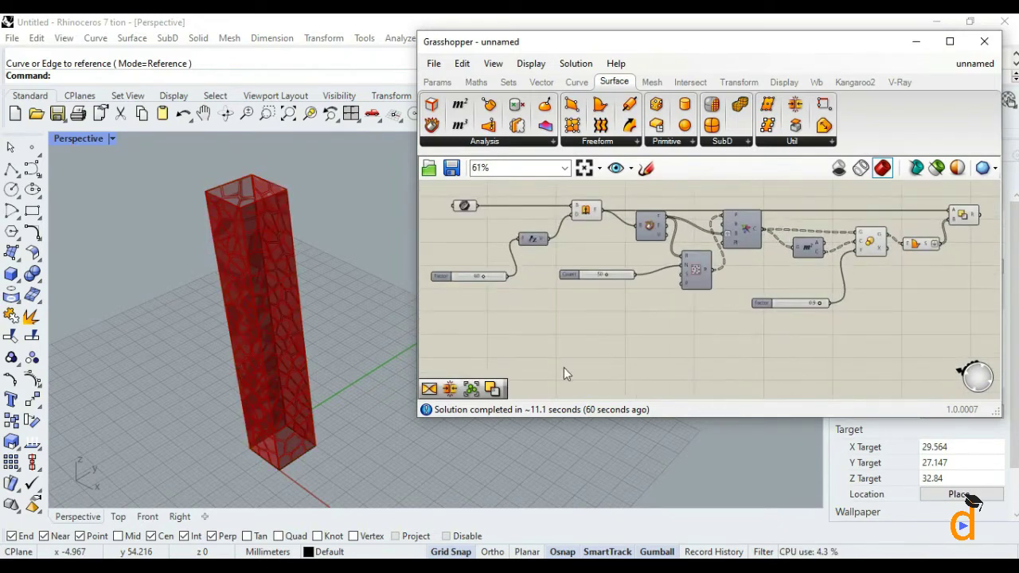
pyautogui.moveTo(669, 419); pyautogui.dragTo(669, 510)
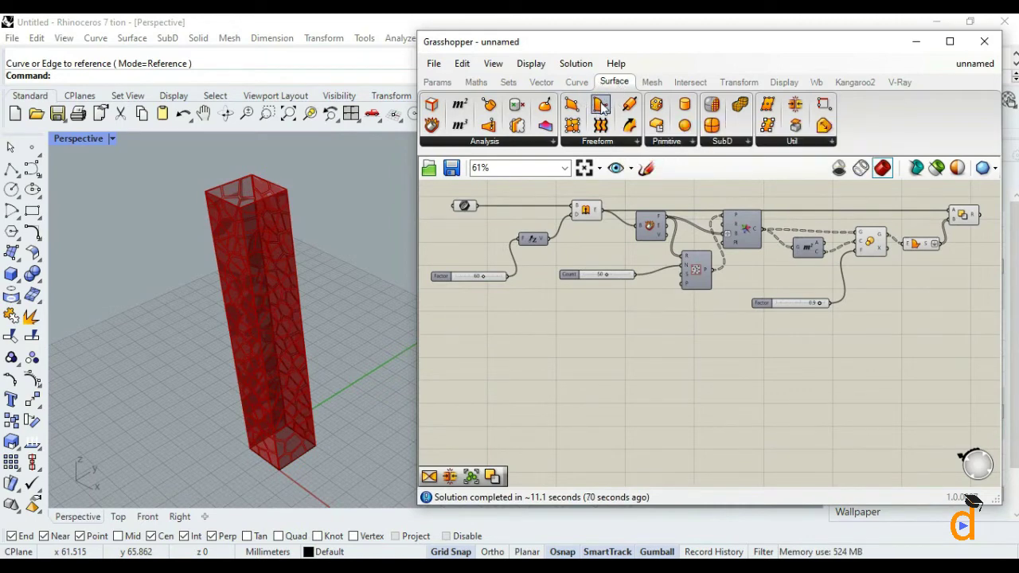
# - Add a second Boundary Surfaces component below the existing graph and connect the base curve to its E input
pyautogui.moveTo(601, 105); pyautogui.dragTo(547, 338)
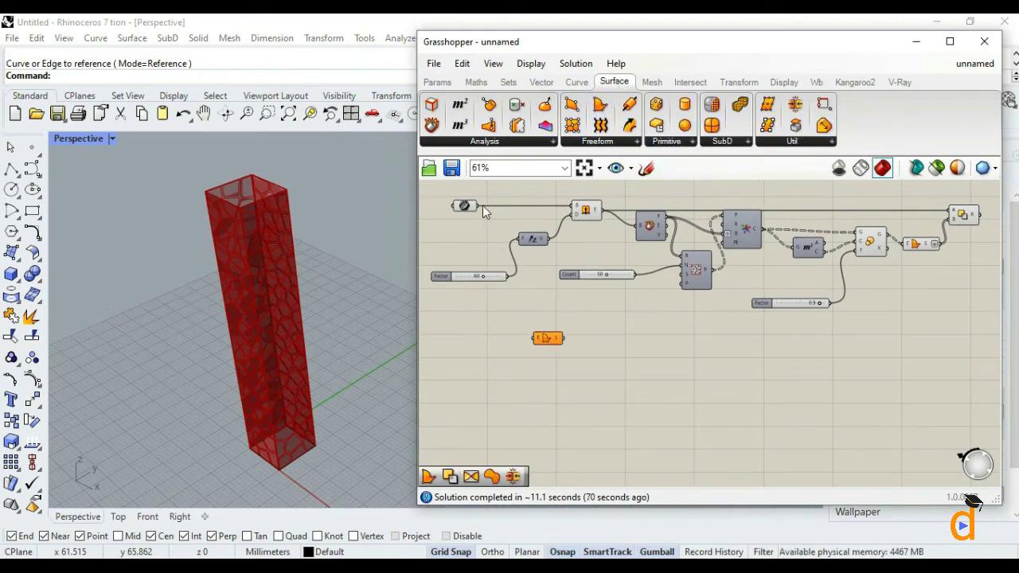
pyautogui.moveTo(477, 207); pyautogui.dragTo(536, 338)
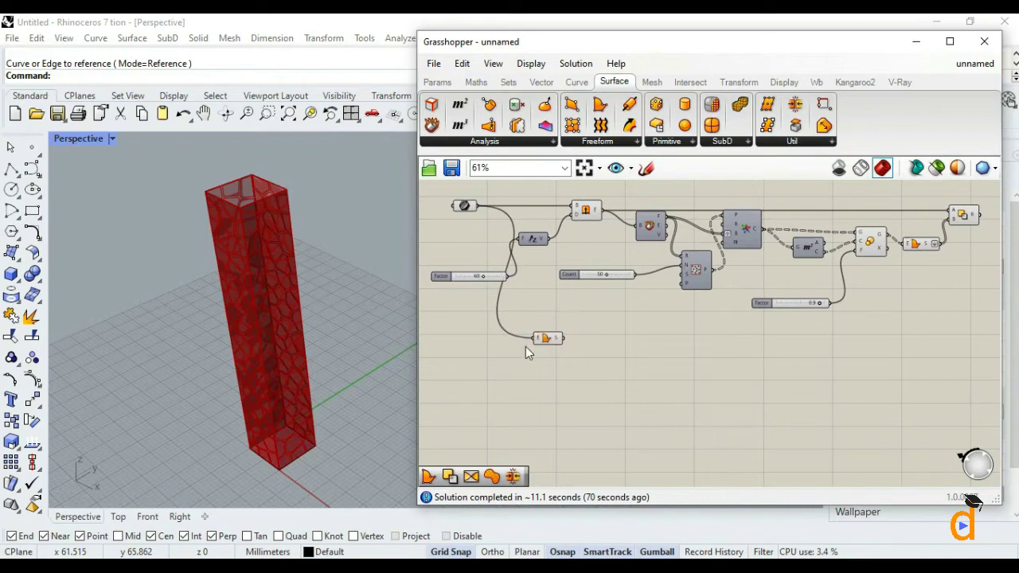
pyautogui.click(553, 339)
pyautogui.click(593, 396)
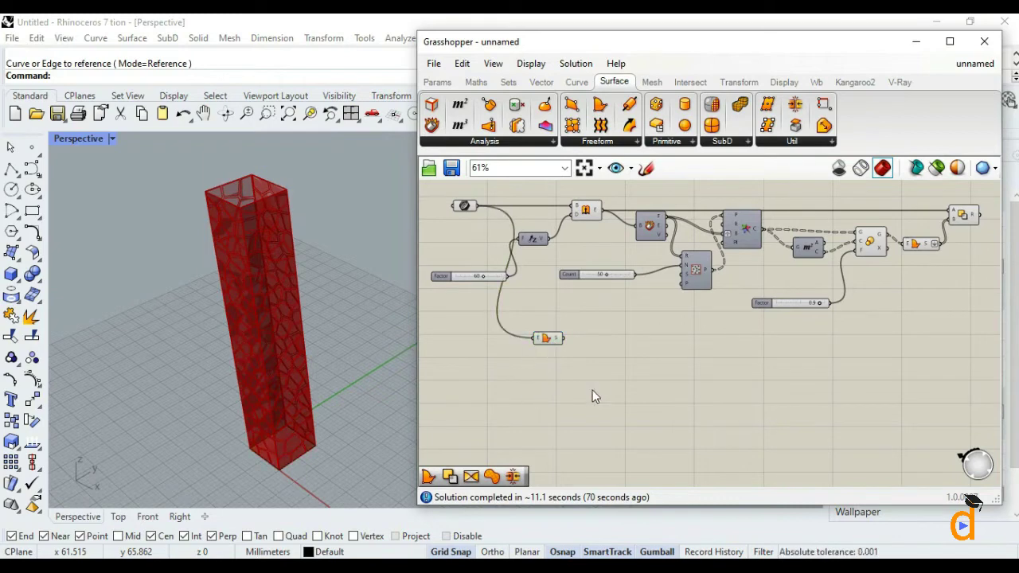
# - Add an Extrude component beside the new Boundary Surfaces and connect the S output to its B input
pyautogui.click(603, 144)
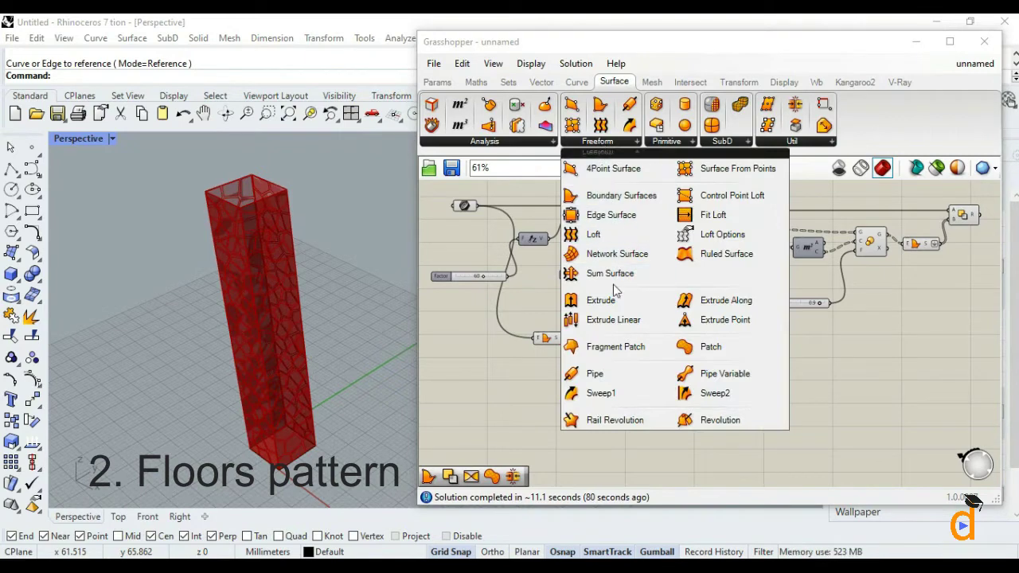
pyautogui.moveTo(602, 300); pyautogui.dragTo(607, 342)
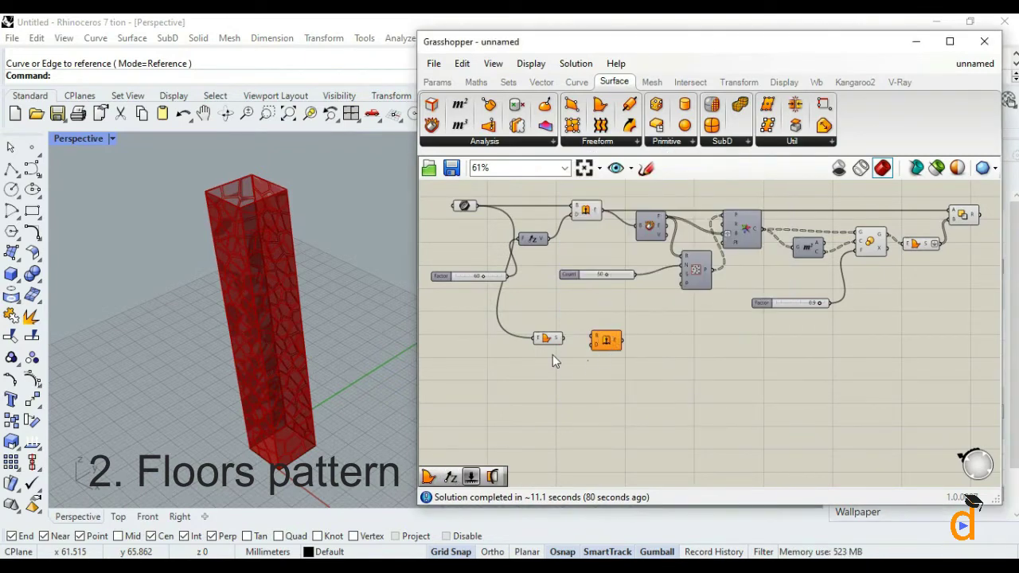
pyautogui.scroll(2, 570, 340)
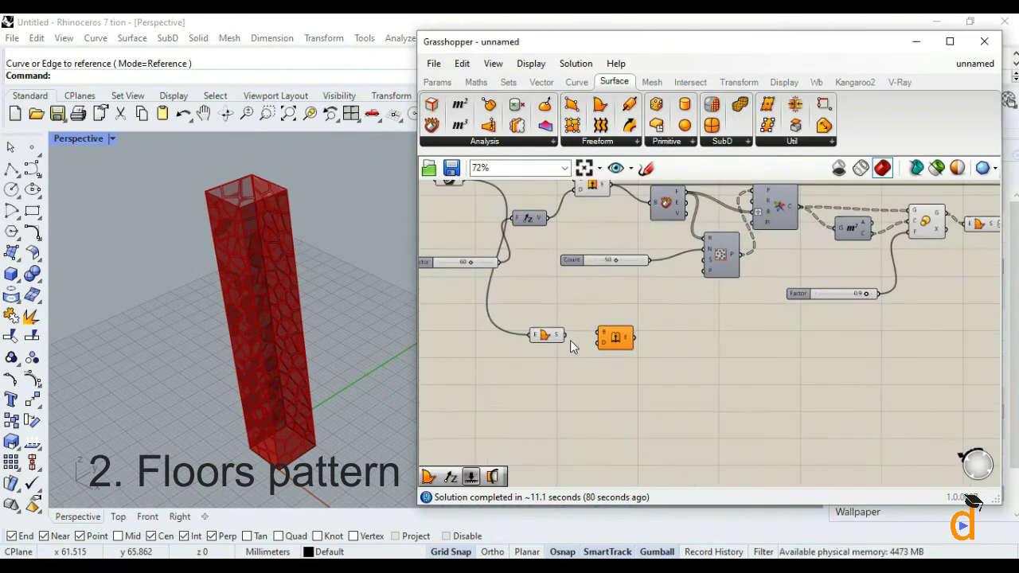
pyautogui.click(617, 359)
pyautogui.moveTo(618, 359); pyautogui.dragTo(626, 350, button='right')
pyautogui.moveTo(515, 316); pyautogui.dragTo(533, 331, button='right')
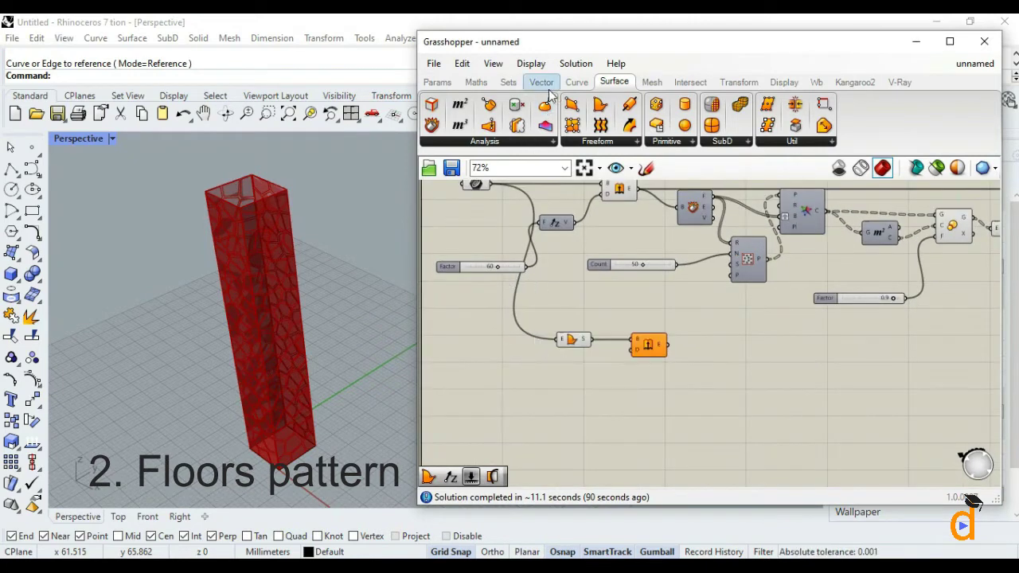
# - Add a Division component with the tower-height Factor slider in input A and a new number slider of 5 in input B
pyautogui.click(485, 86)
pyautogui.moveTo(514, 125); pyautogui.dragTo(571, 379)
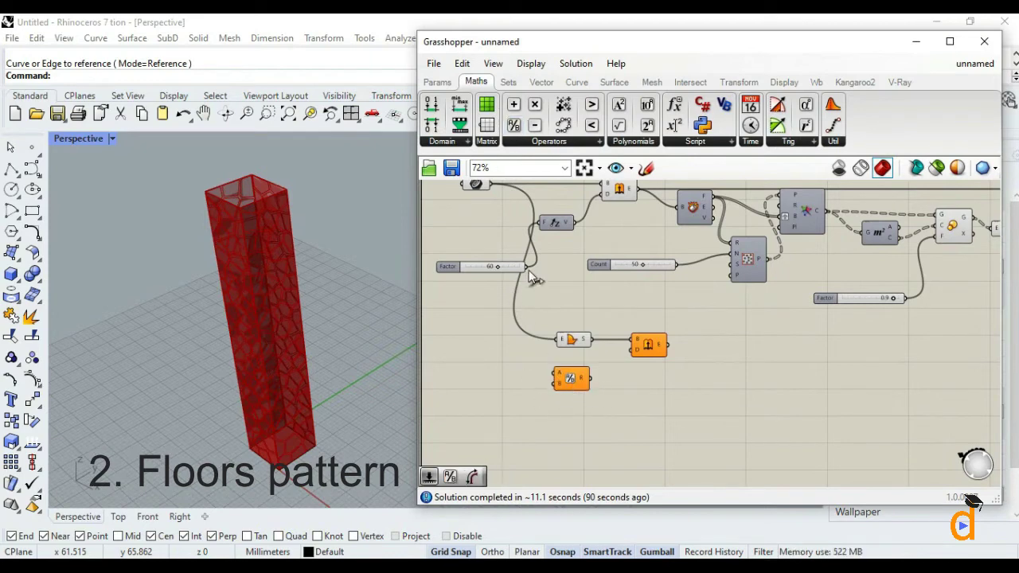
pyautogui.moveTo(527, 267); pyautogui.dragTo(556, 374)
pyautogui.doubleClick(519, 409)
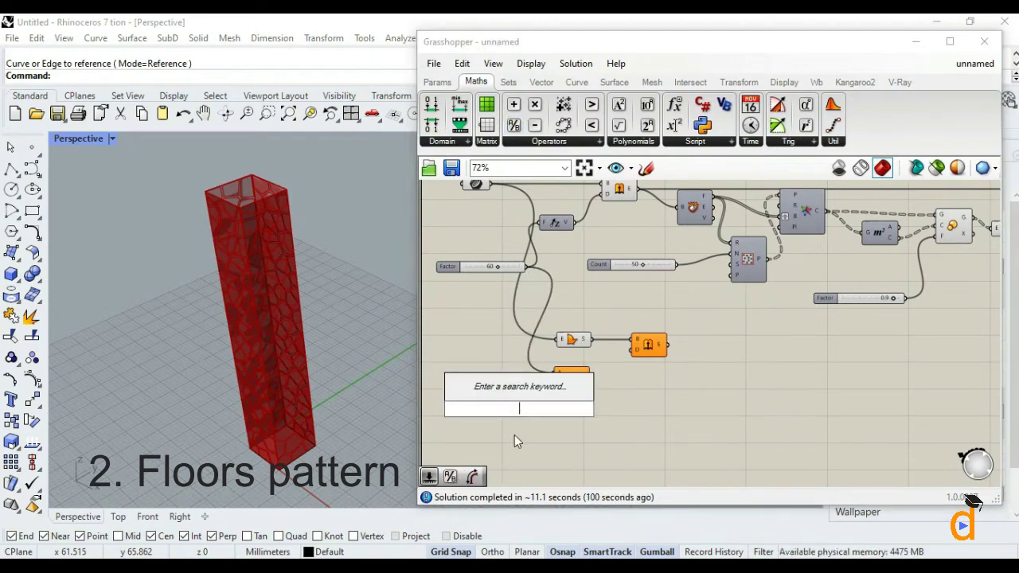
pyautogui.write('5')
pyautogui.press('Return')
pyautogui.moveTo(553, 415); pyautogui.dragTo(557, 384)
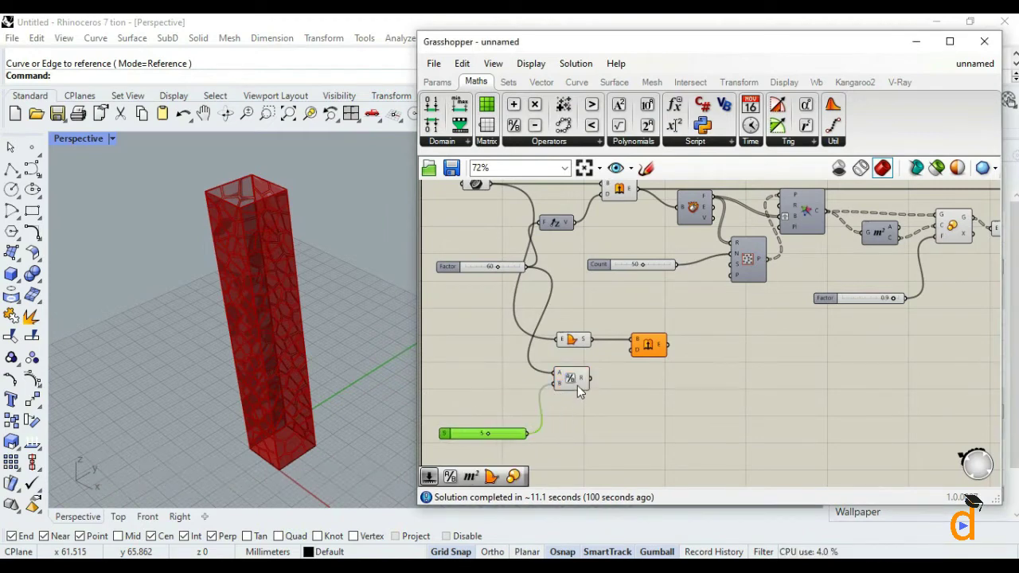
# - Move the floor Extrude component farther from its Boundary Surfaces and bring the slider of 5 closer to the Division component
pyautogui.click(621, 380)
pyautogui.click(651, 353)
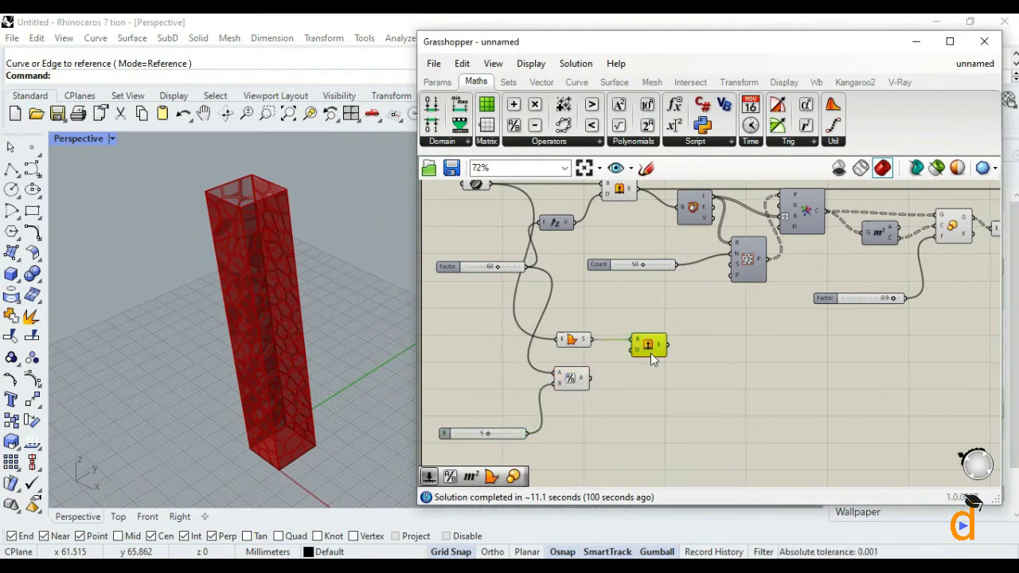
pyautogui.click(636, 377)
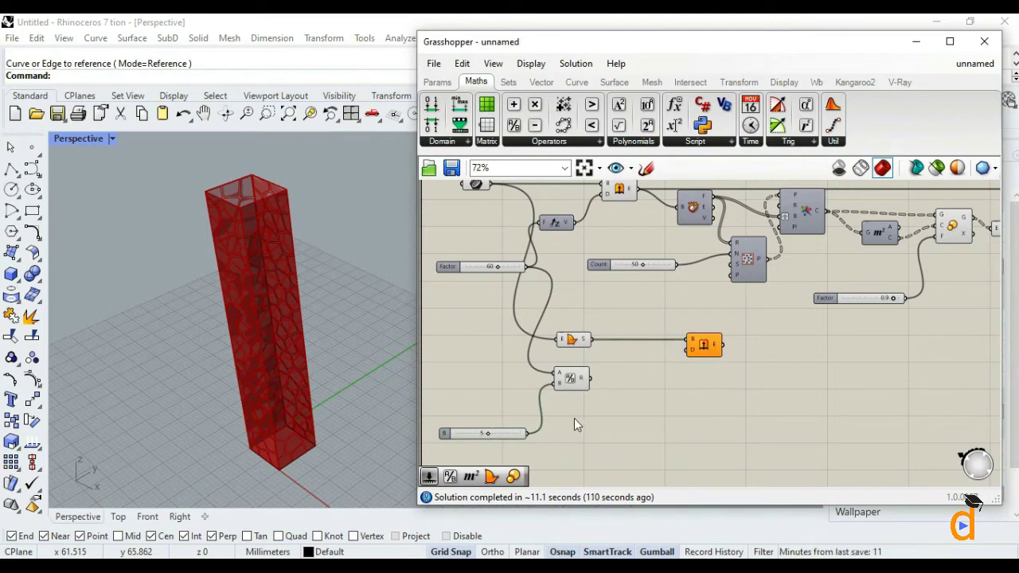
pyautogui.scroll(3, 574, 418)
pyautogui.click(577, 370)
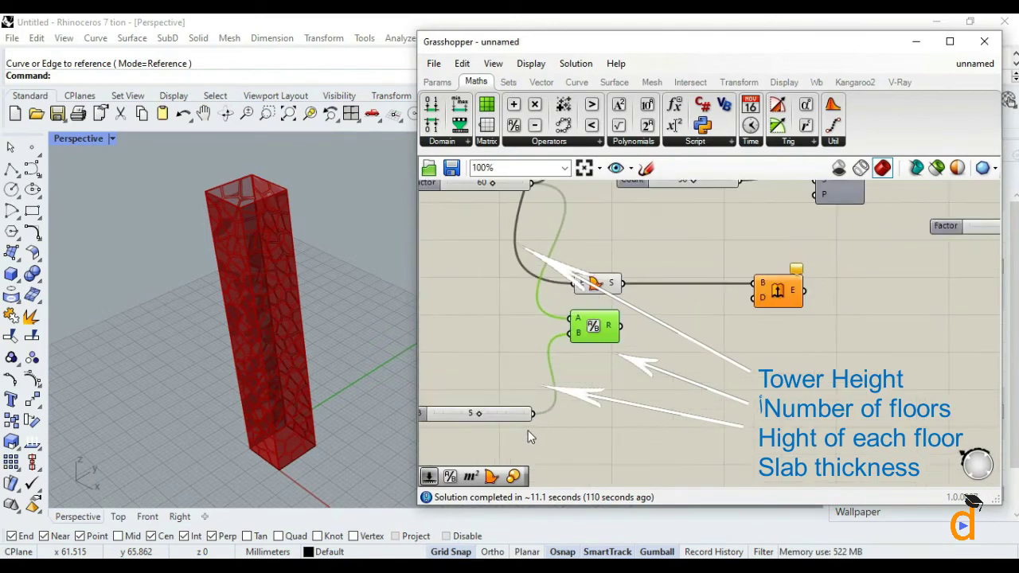
pyautogui.moveTo(514, 414); pyautogui.dragTo(530, 364)
pyautogui.scroll(-2, 613, 418)
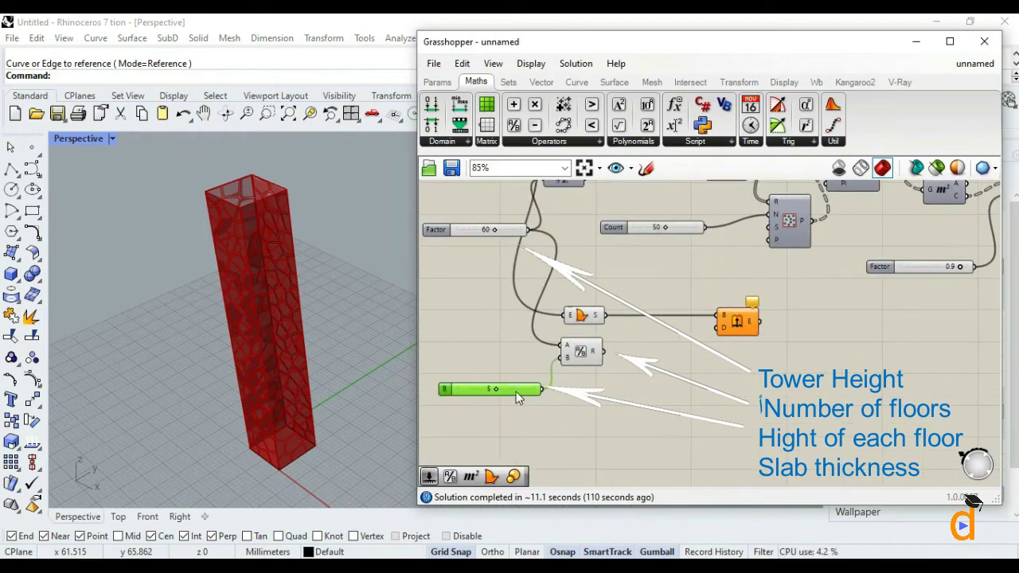
# - Add a second Division component with the slider of 5 in input A and a new number slider of 10 in input B
pyautogui.moveTo(514, 125); pyautogui.dragTo(616, 412)
pyautogui.moveTo(546, 388); pyautogui.dragTo(596, 416)
pyautogui.click(548, 436)
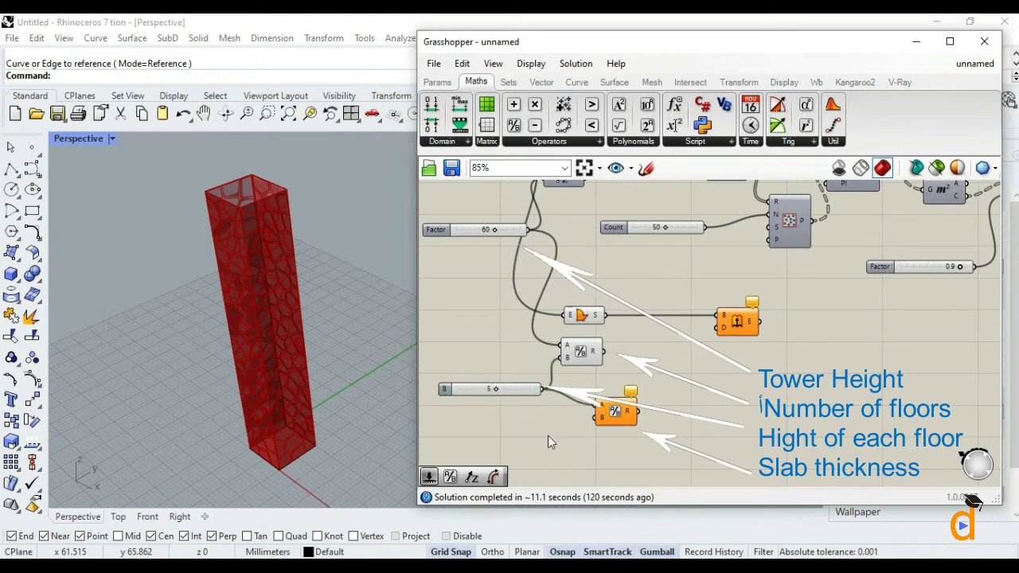
pyautogui.doubleClick(549, 438)
pyautogui.write('10')
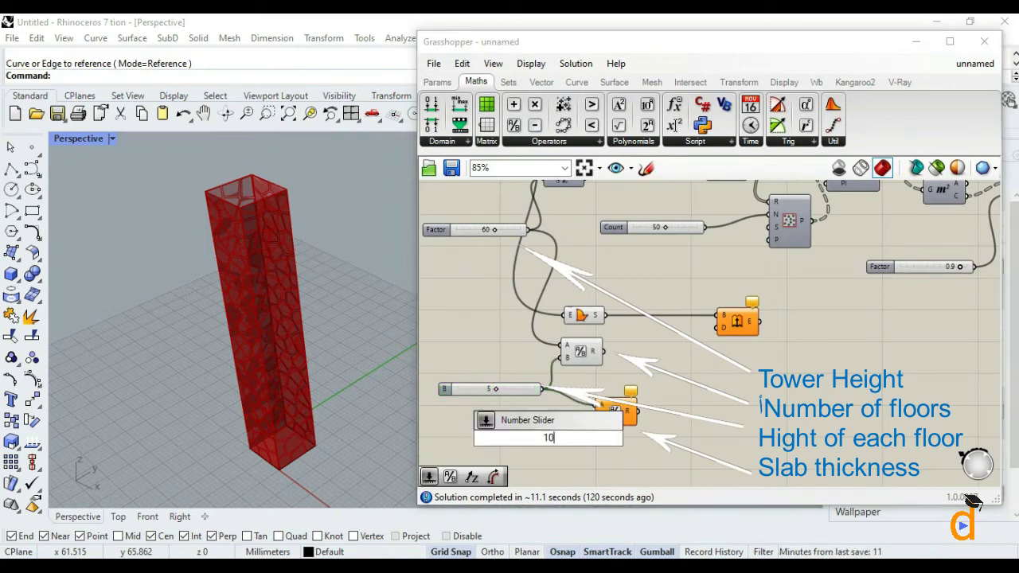
pyautogui.press('Return')
pyautogui.moveTo(553, 443); pyautogui.dragTo(598, 416)
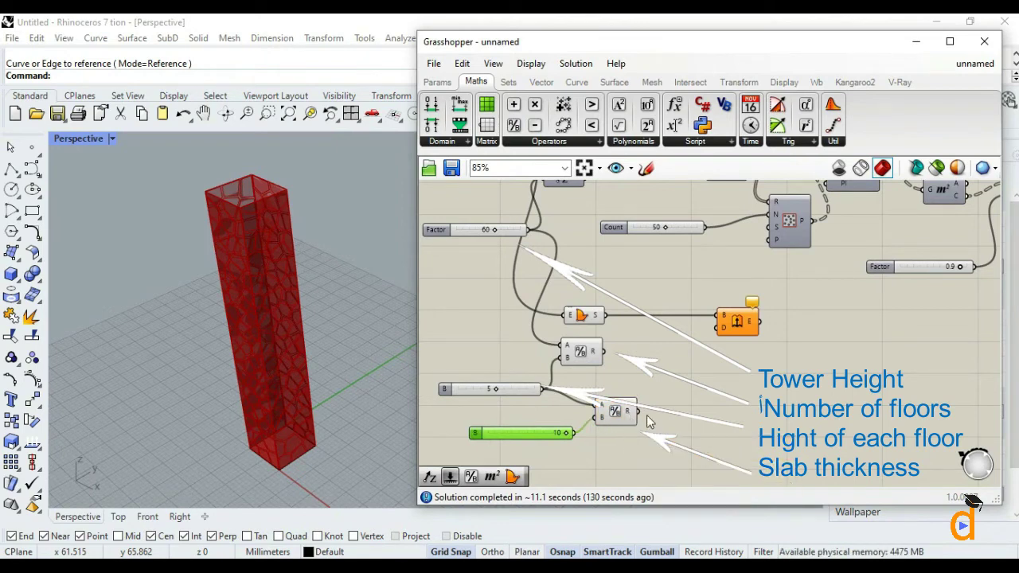
# - Feed the second Division's result through a new Unit Z into input D of the floor Extrude, and inspect the slab at the tower's base
pyautogui.doubleClick(681, 395)
pyautogui.write('unit z')
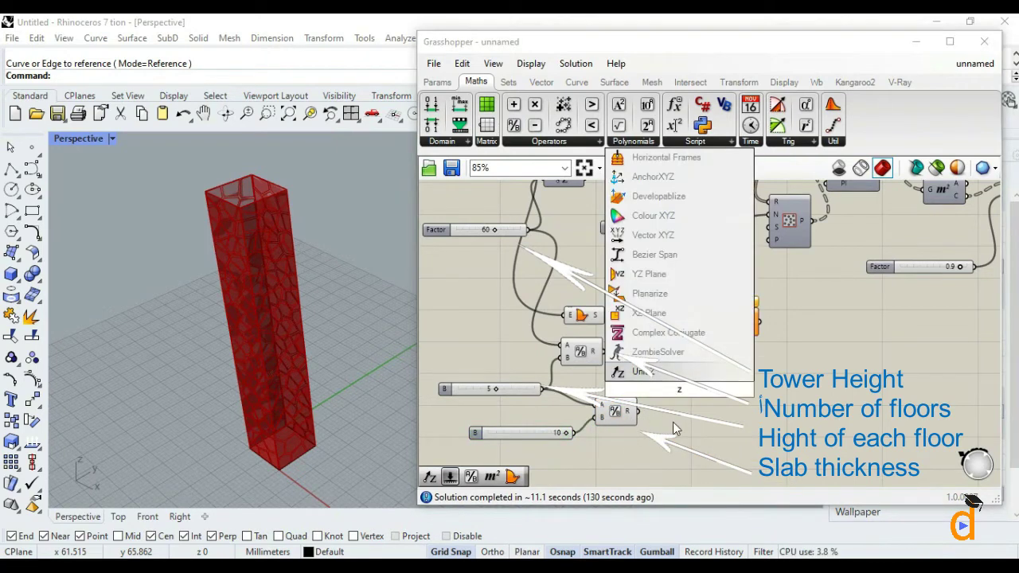
pyautogui.press('Return')
pyautogui.moveTo(636, 412); pyautogui.dragTo(721, 327)
pyautogui.click(749, 334)
pyautogui.scroll(6, 259, 460)
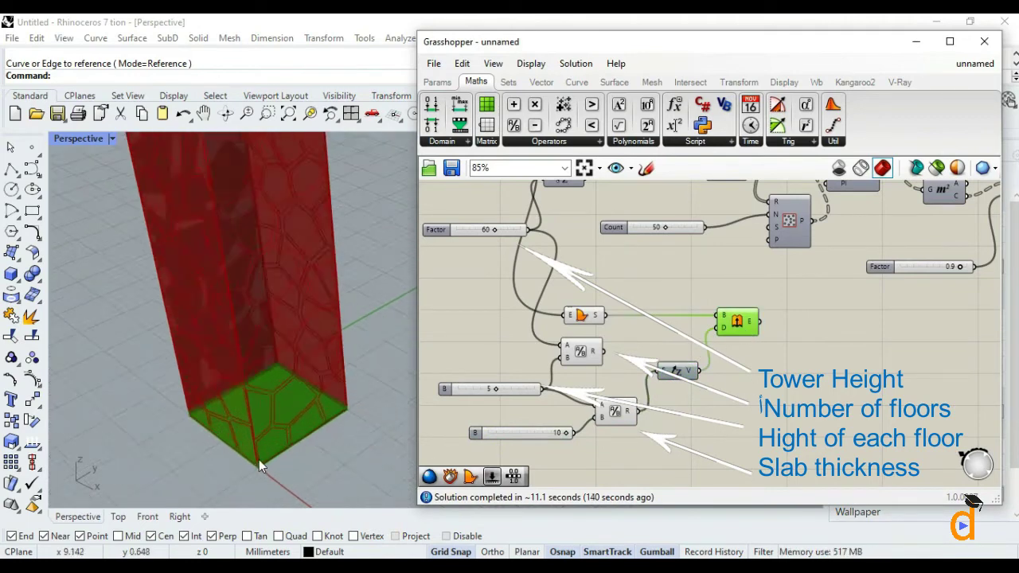
pyautogui.scroll(-8, 260, 466)
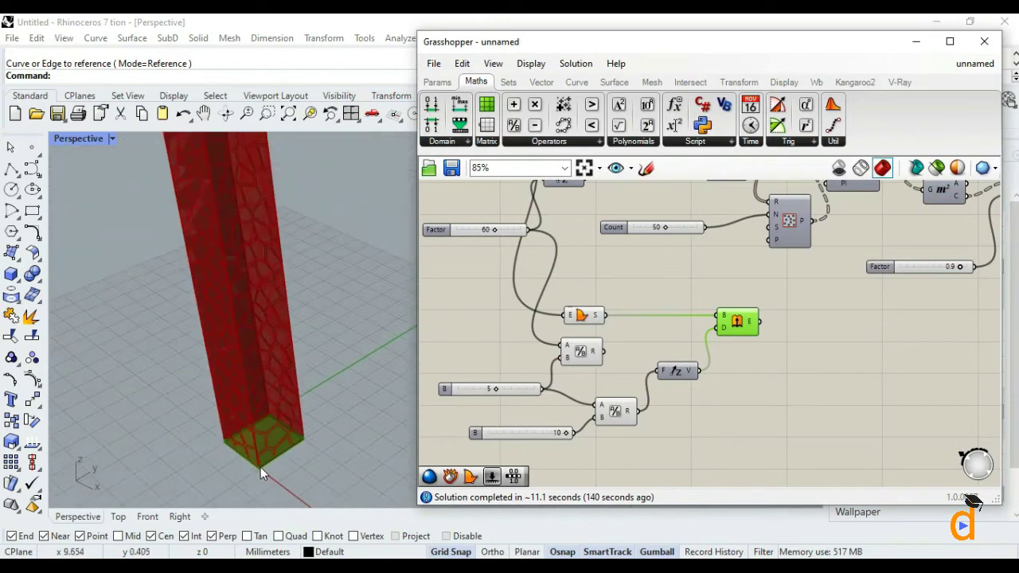
pyautogui.moveTo(351, 430); pyautogui.dragTo(285, 454, button='right')
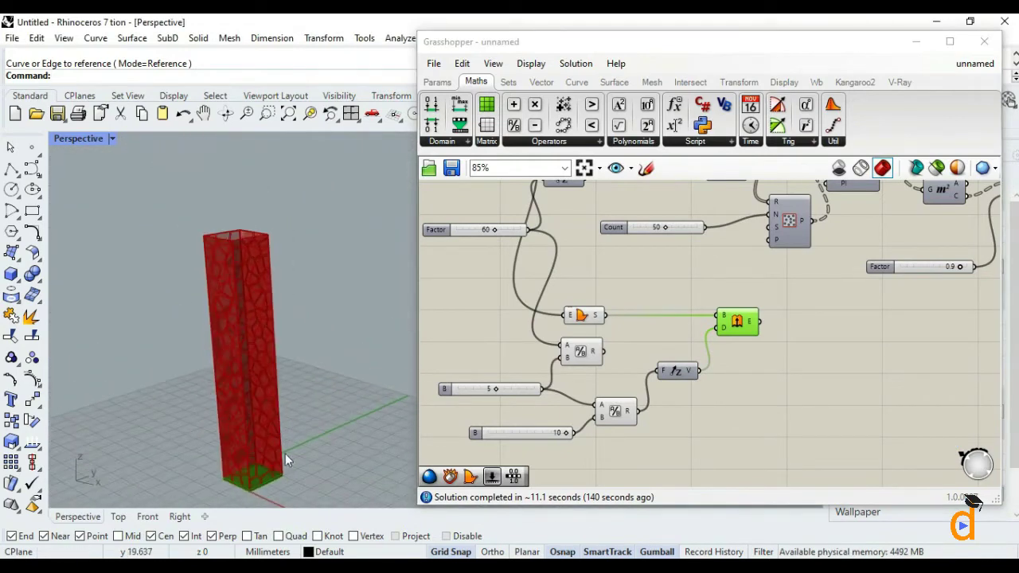
# - Turn off the preview of Solid Difference and of the Boundary Surfaces component that feeds it
pyautogui.scroll(-5, 610, 374)
pyautogui.scroll(5, 859, 297)
pyautogui.click(854, 266)
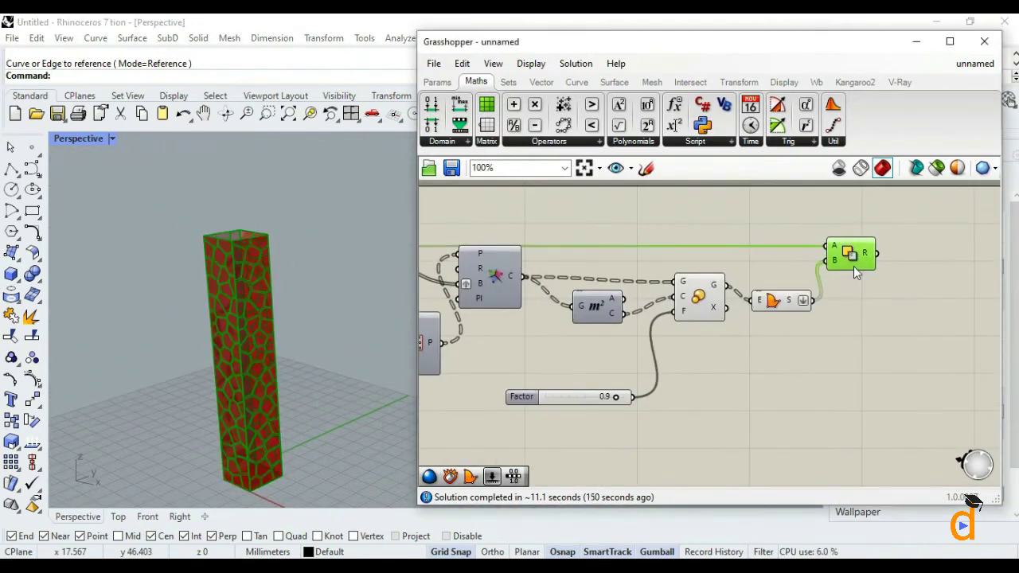
pyautogui.rightClick(854, 266)
pyautogui.click(864, 292)
pyautogui.click(777, 313)
pyautogui.rightClick(777, 313)
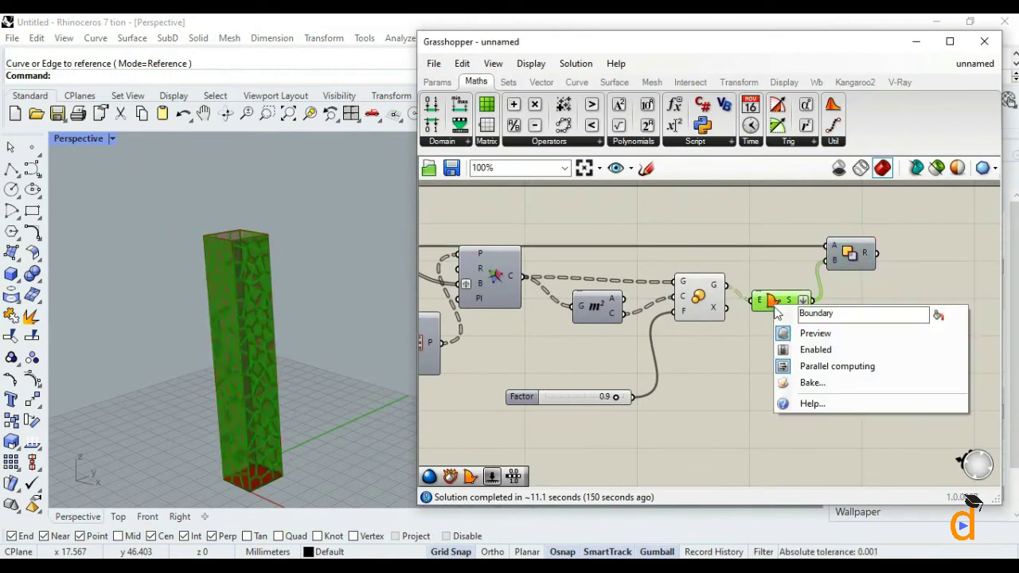
pyautogui.click(784, 333)
pyautogui.scroll(-3, 781, 350)
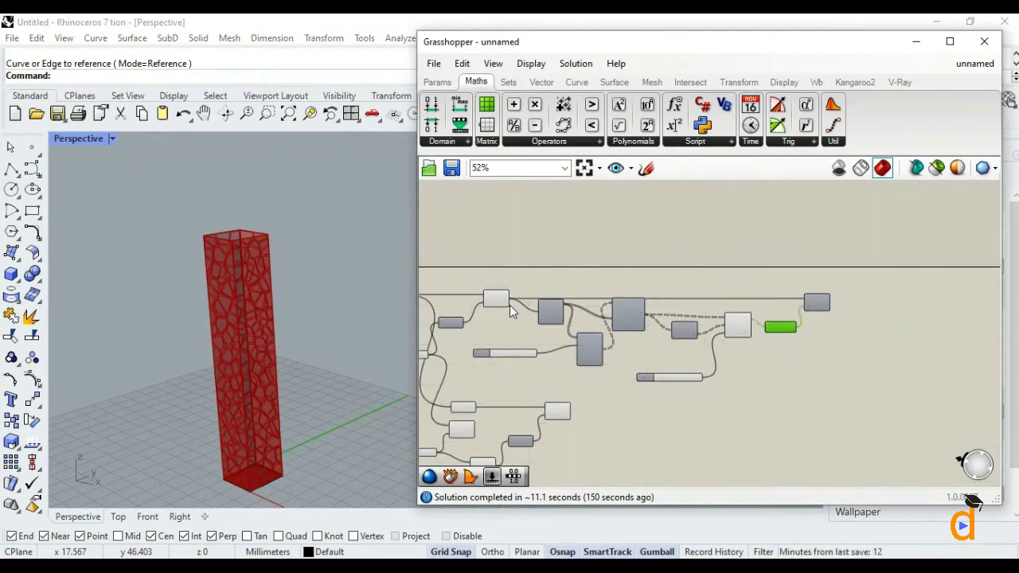
# - Turn off the preview of the Extrude component that forms the tower volume
pyautogui.click(496, 299)
pyautogui.rightClick(497, 301)
pyautogui.click(538, 330)
pyautogui.scroll(-2, 614, 352)
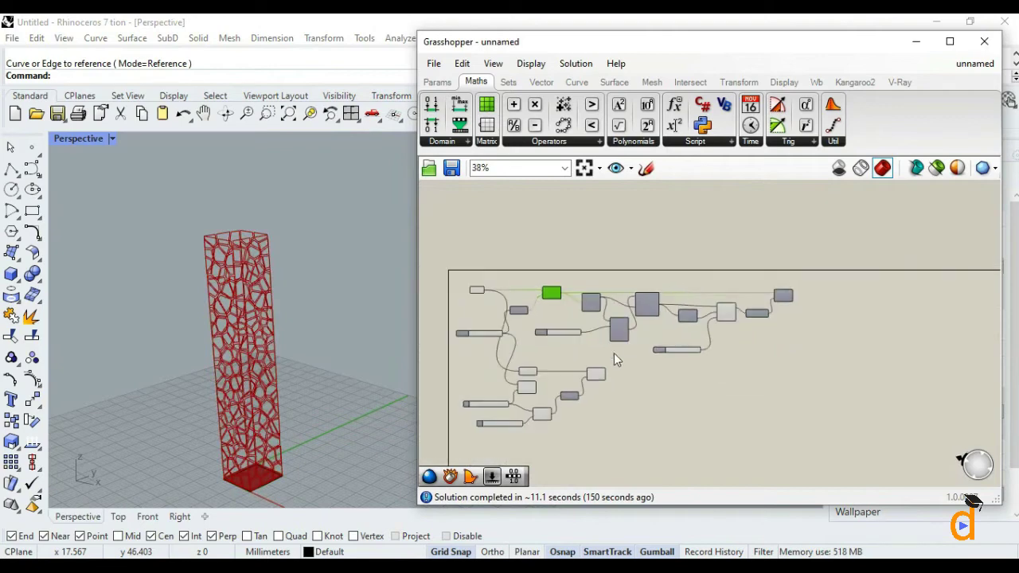
pyautogui.scroll(5, 533, 427)
pyautogui.click(691, 316)
pyautogui.click(685, 359)
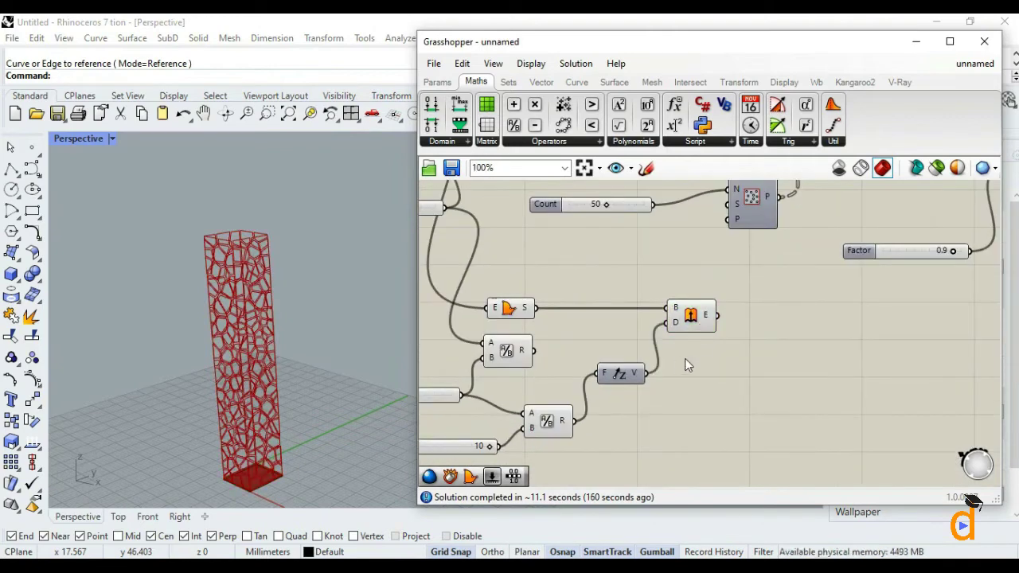
# - Add a Series component beside the floor Extrude
pyautogui.scroll(-4, 689, 365)
pyautogui.scroll(2, 731, 297)
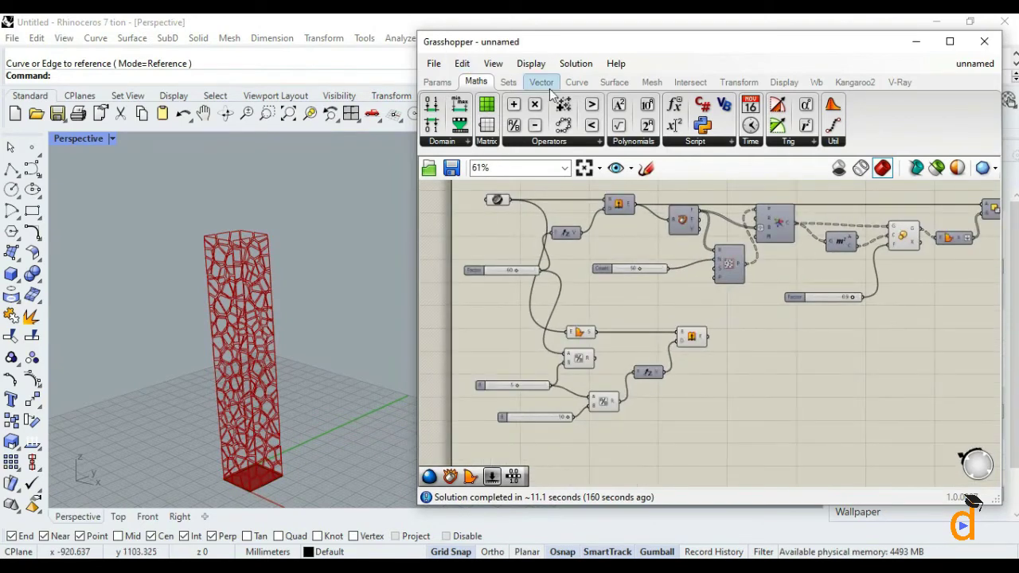
pyautogui.click(509, 83)
pyautogui.click(554, 141)
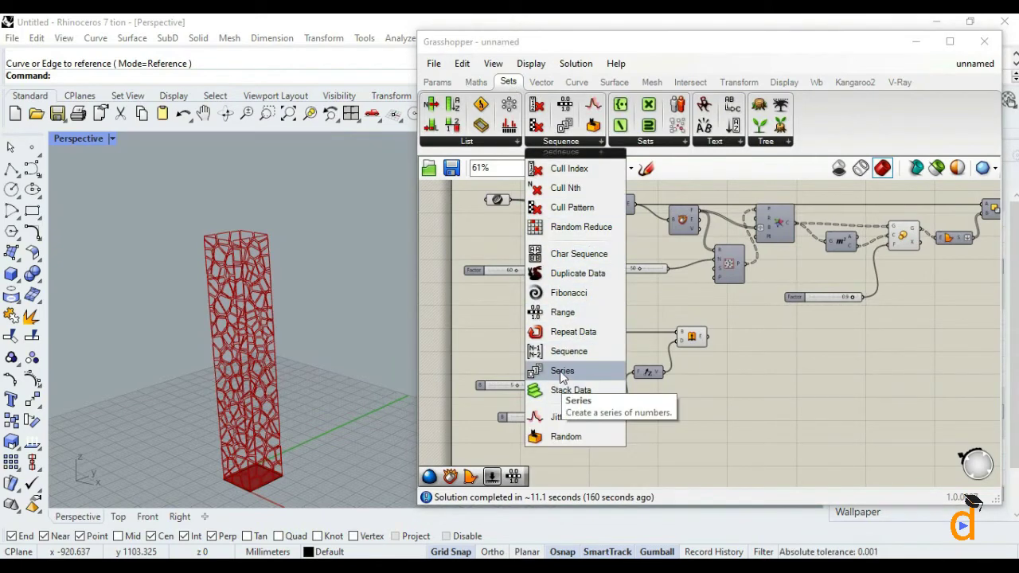
pyautogui.moveTo(562, 372); pyautogui.dragTo(763, 358)
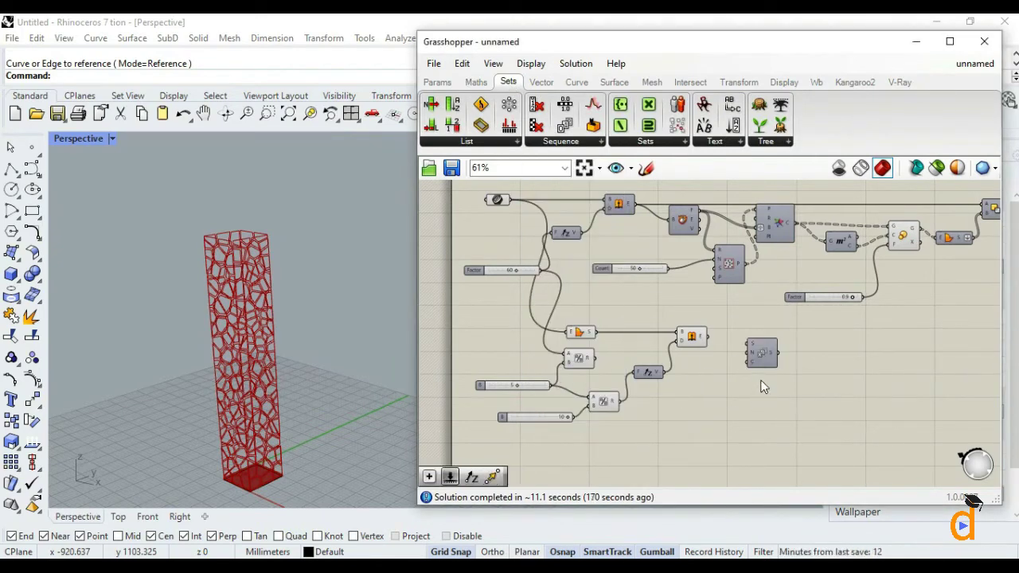
pyautogui.scroll(2, 763, 382)
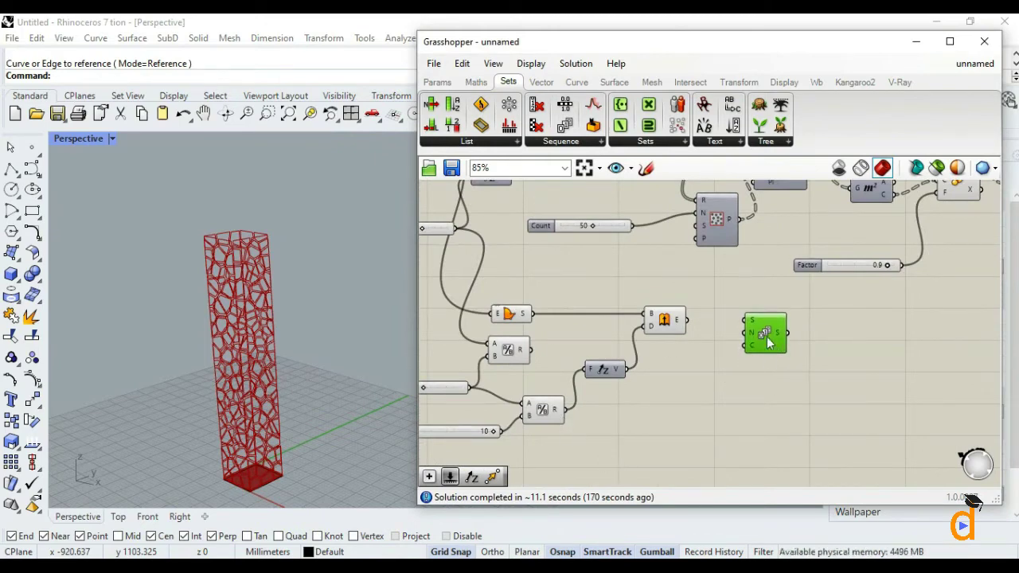
pyautogui.click(679, 410)
pyautogui.scroll(2, 680, 410)
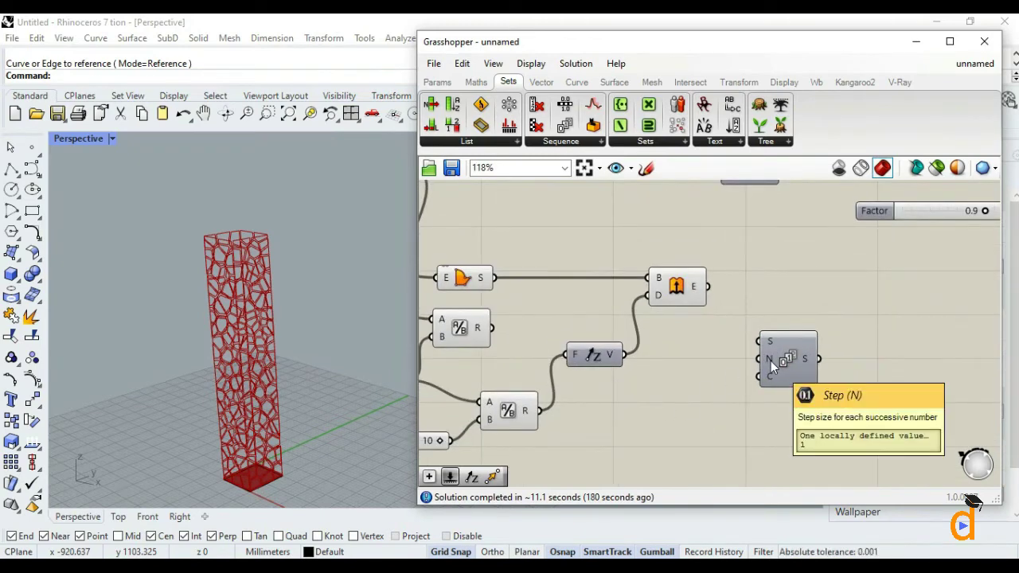
pyautogui.scroll(-2, 770, 365)
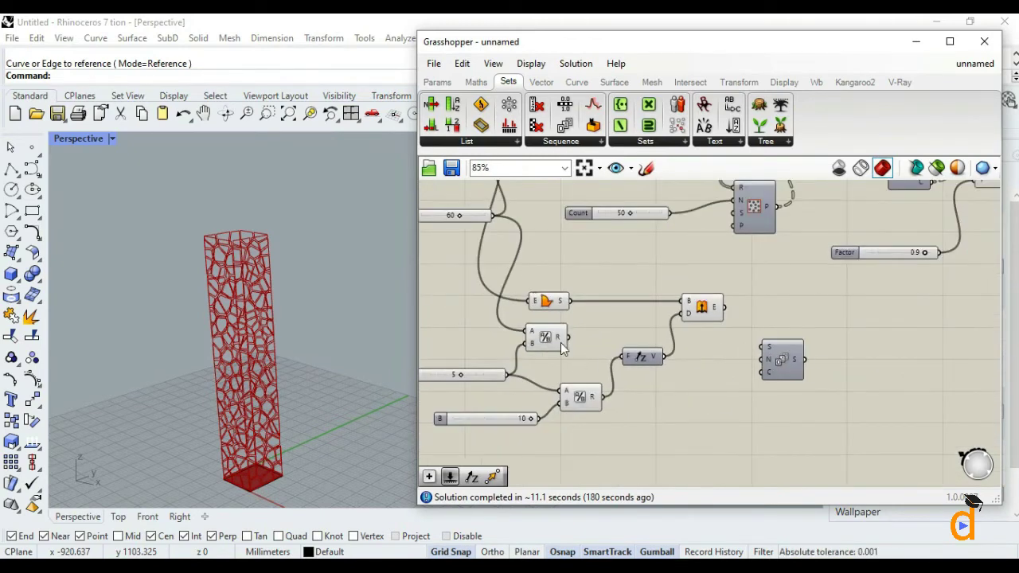
# - Try wiring the first Division's result into input N of Series and the slider of 5 into input C, and undo both connections
pyautogui.moveTo(567, 338); pyautogui.dragTo(761, 359)
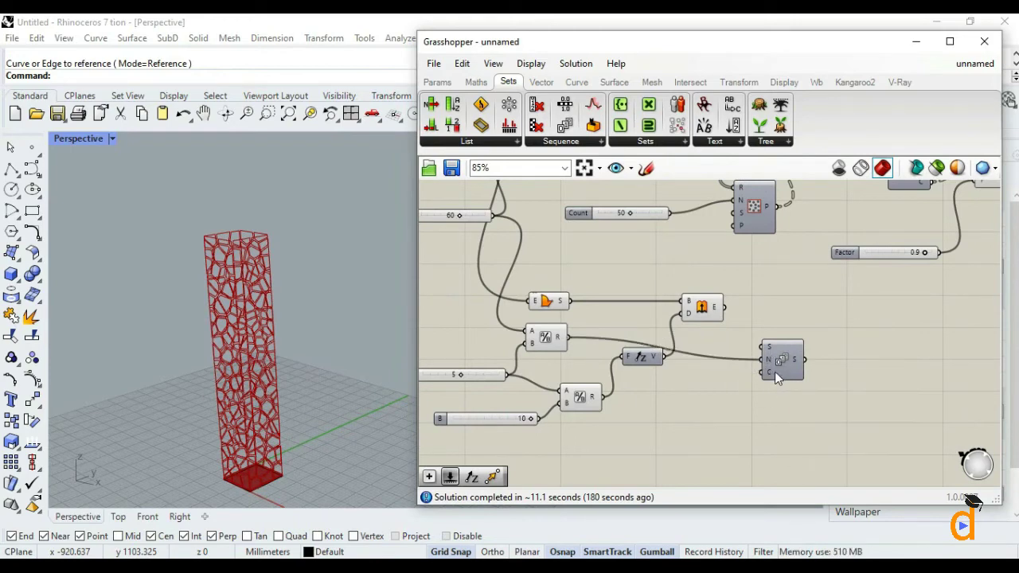
pyautogui.moveTo(774, 372); pyautogui.dragTo(785, 367)
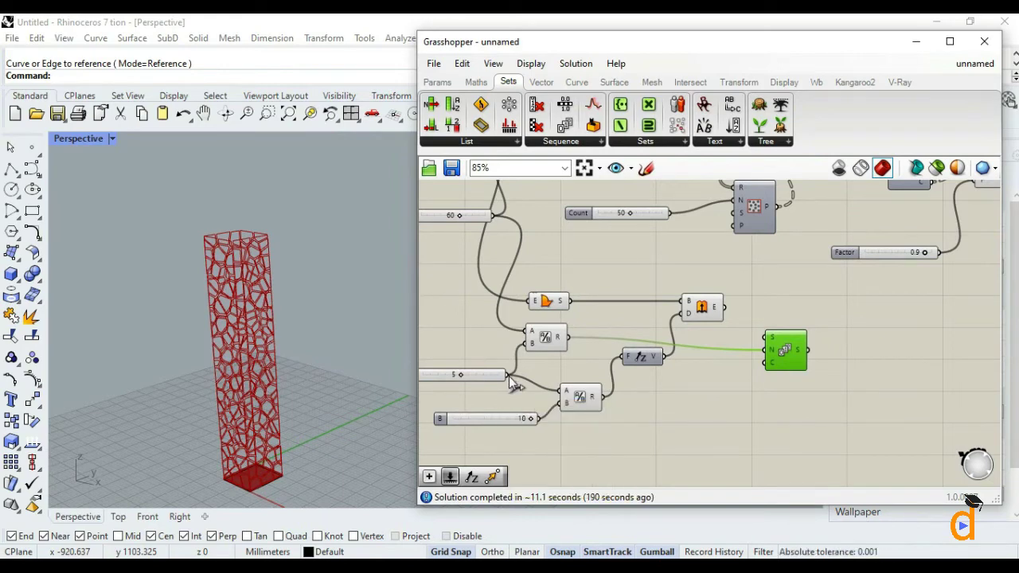
pyautogui.moveTo(508, 376); pyautogui.dragTo(761, 368)
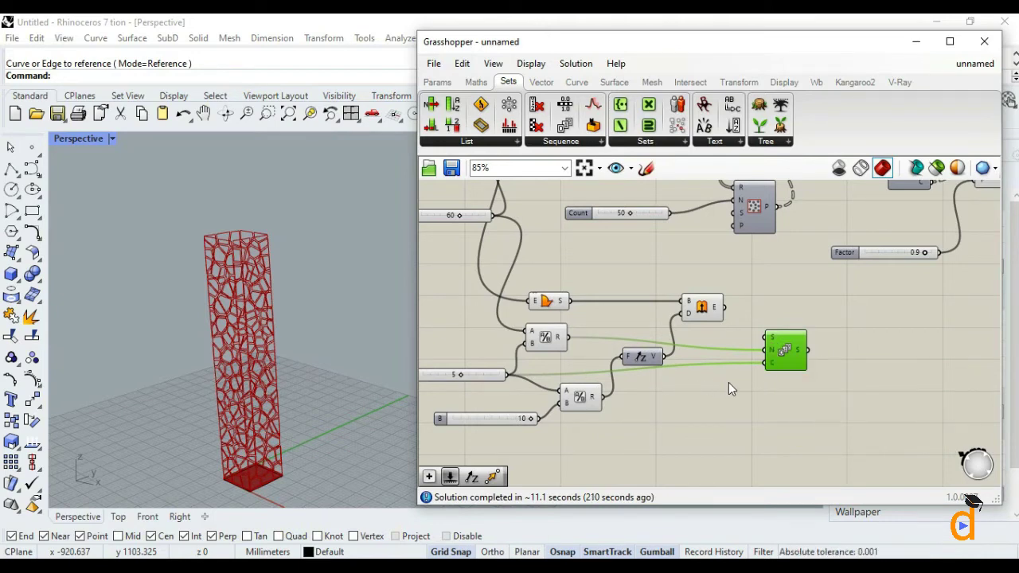
pyautogui.hotkey('ctrl', 'z')
pyautogui.hotkey('ctrl', 'z')
pyautogui.hotkey('ctrl', 'z')
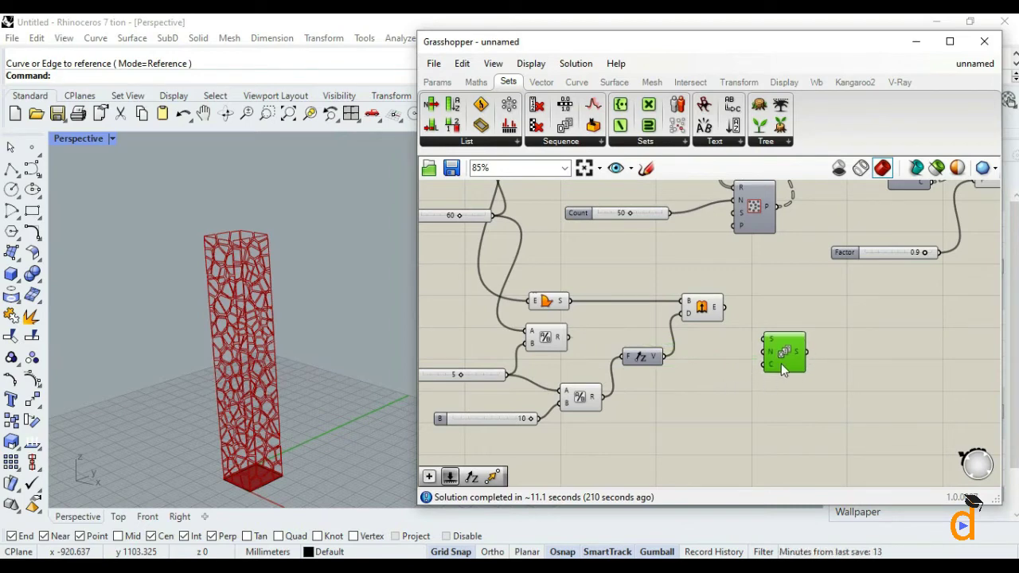
pyautogui.click(636, 419)
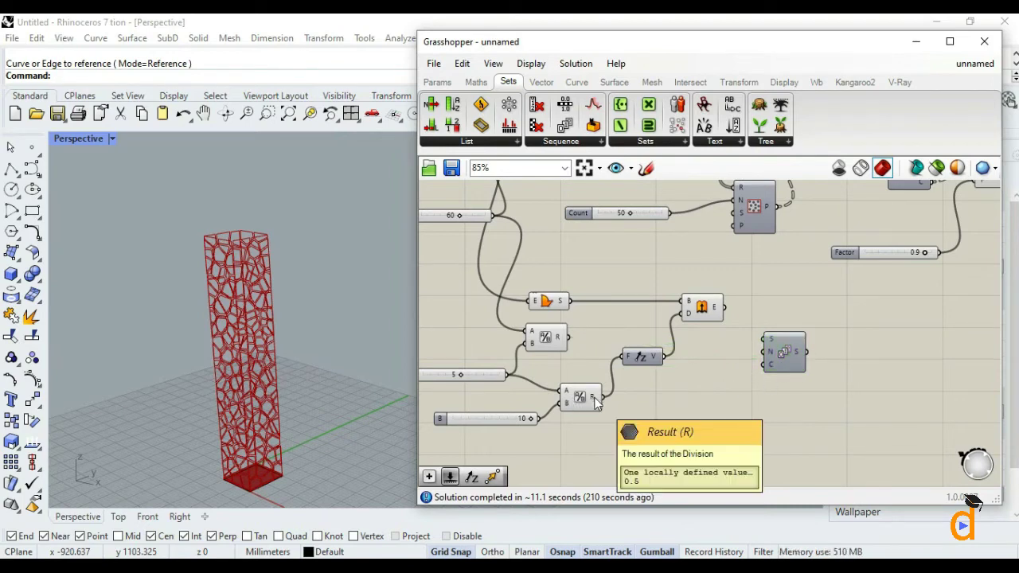
# - Connect the slider of 5 to input N of Series and the first Division's result to input C
pyautogui.moveTo(770, 359)
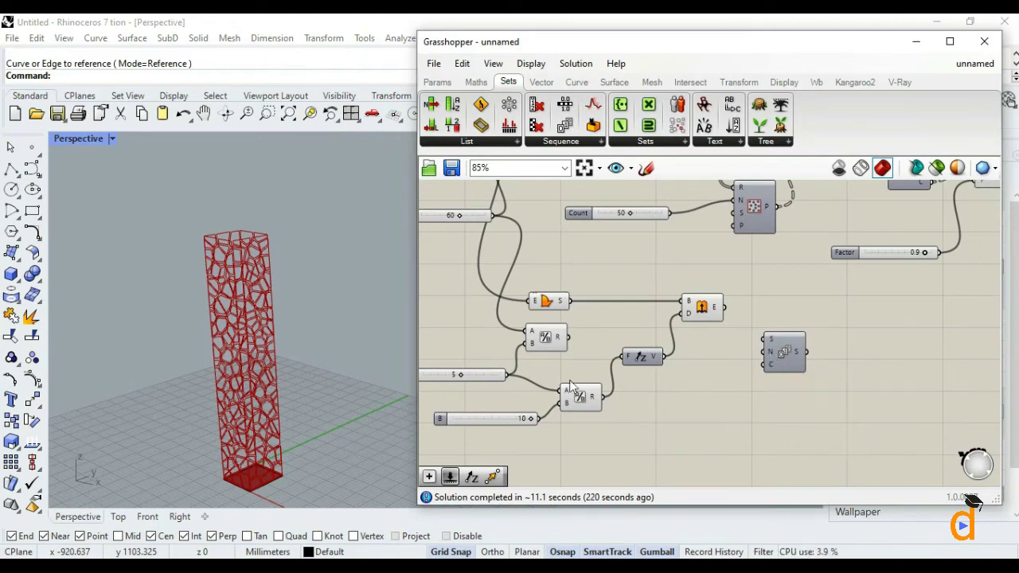
pyautogui.moveTo(507, 375); pyautogui.dragTo(760, 357)
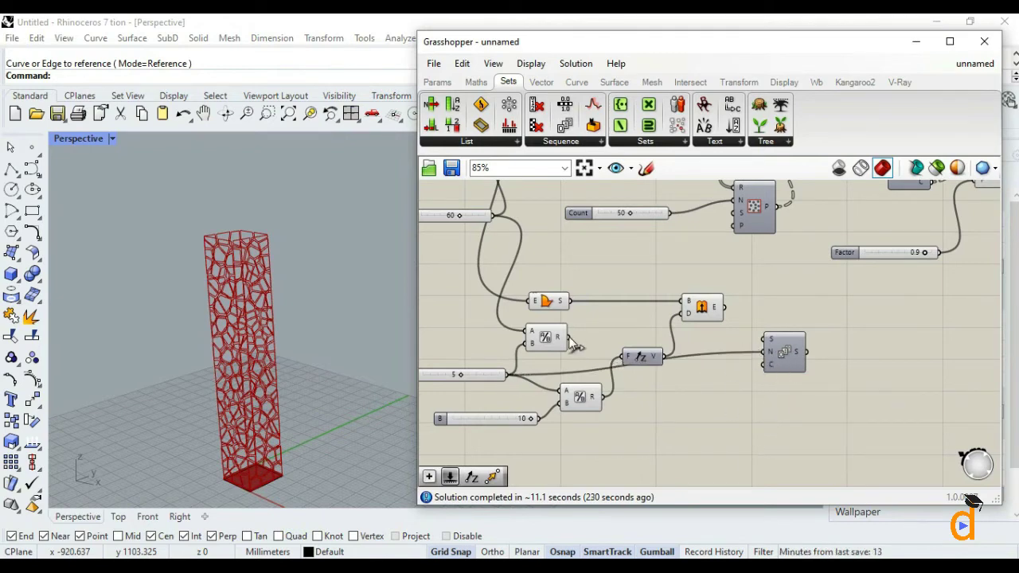
pyautogui.moveTo(566, 338); pyautogui.dragTo(765, 365)
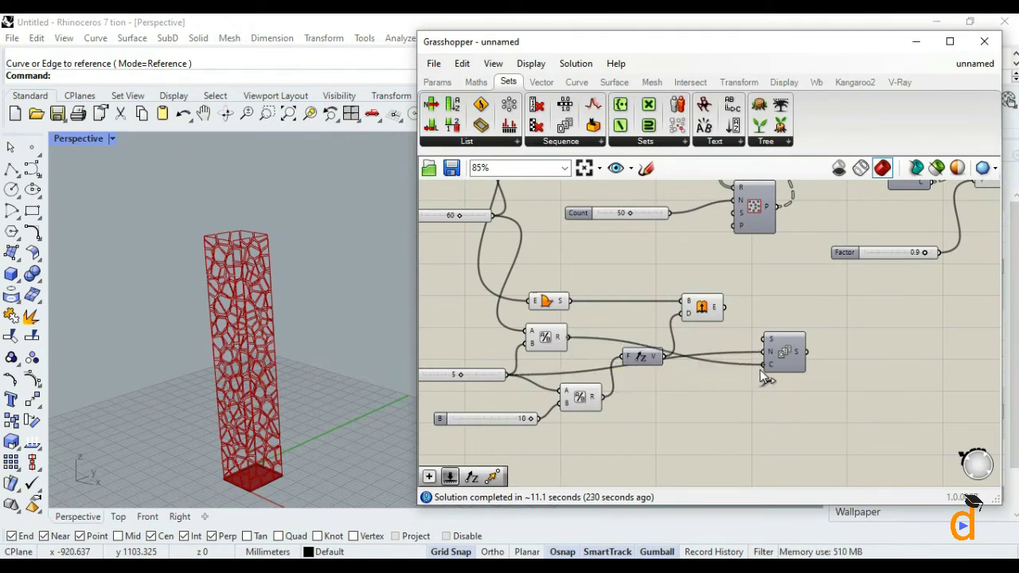
pyautogui.scroll(-2, 693, 391)
pyautogui.scroll(2, 693, 391)
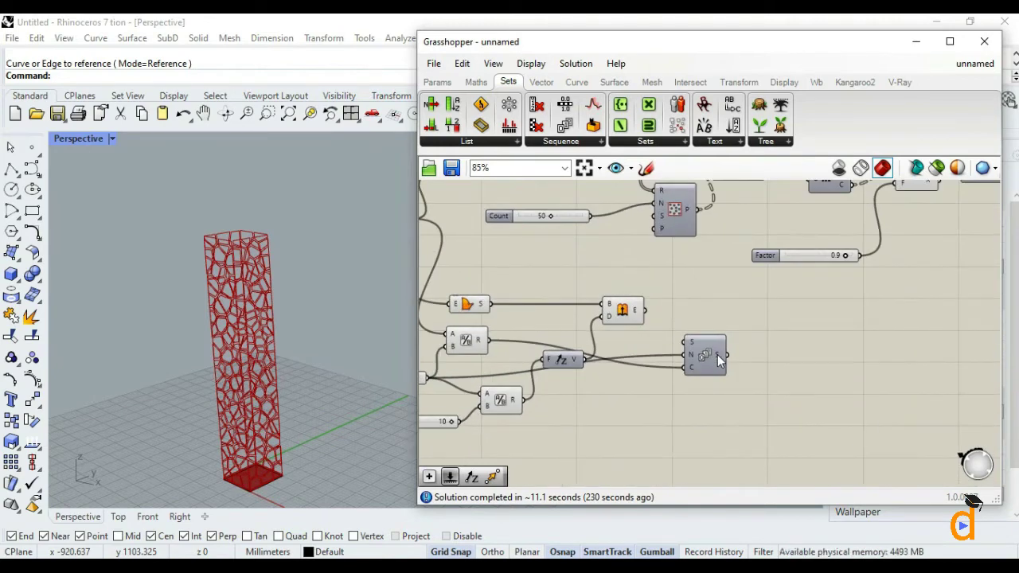
pyautogui.moveTo(717, 354)
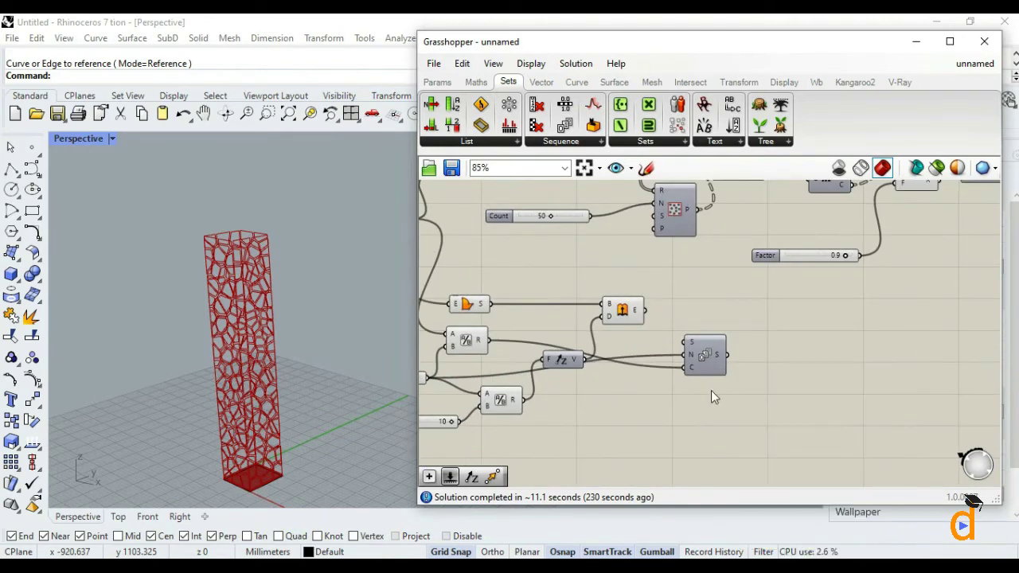
# - Add a Move component beyond the floor Extrude and shift Series slightly lower to make room
pyautogui.scroll(-1, 661, 378)
pyautogui.scroll(1, 626, 338)
pyautogui.click(629, 327)
pyautogui.click(641, 286)
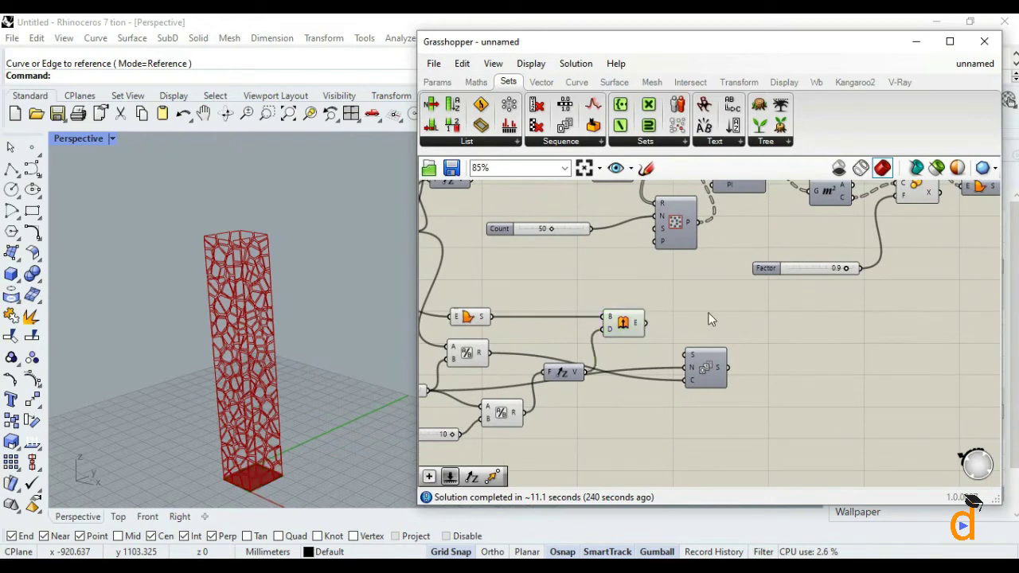
pyautogui.click(739, 82)
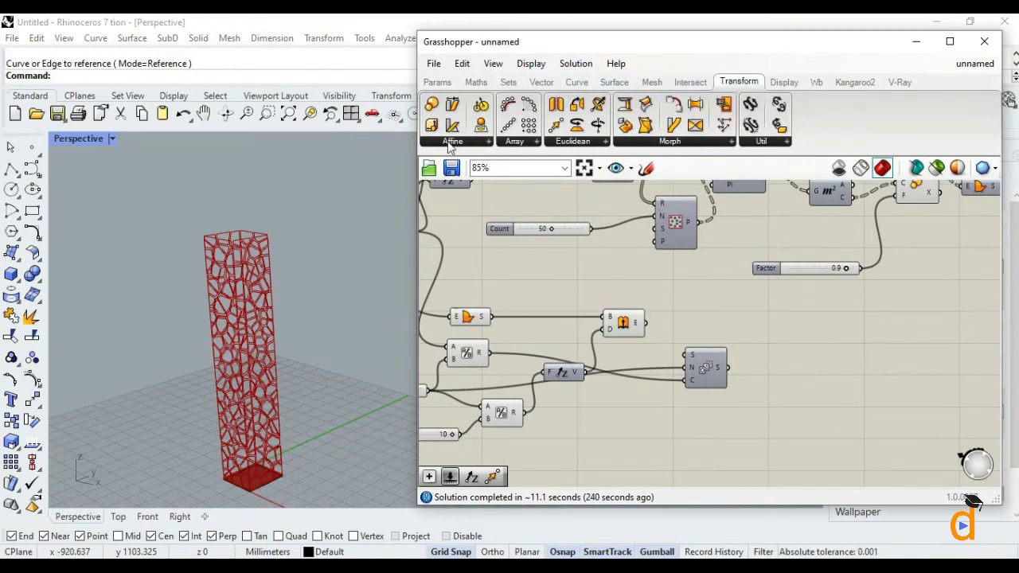
pyautogui.moveTo(555, 125); pyautogui.dragTo(793, 334)
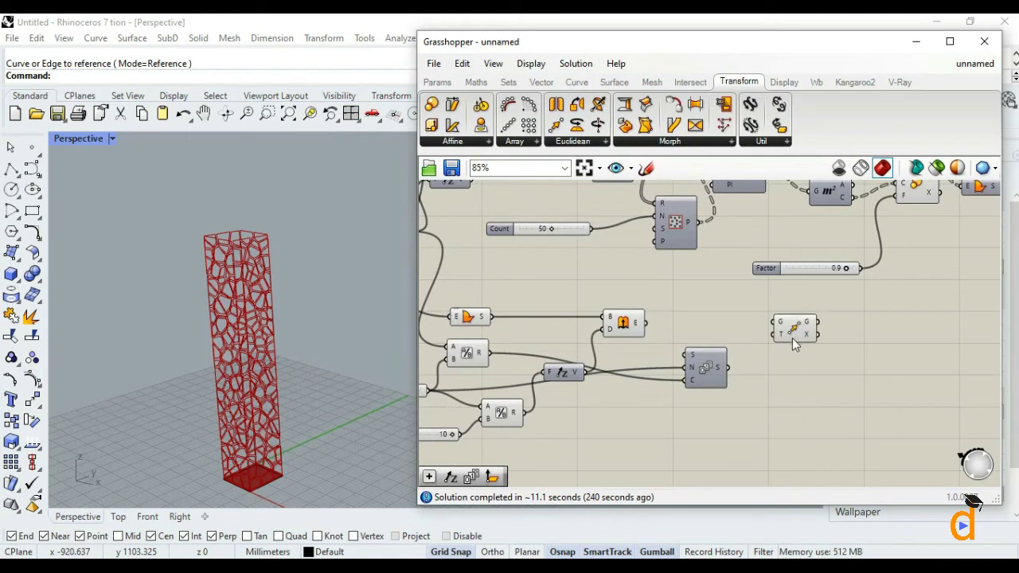
pyautogui.click(760, 389)
pyautogui.moveTo(694, 376); pyautogui.dragTo(691, 393)
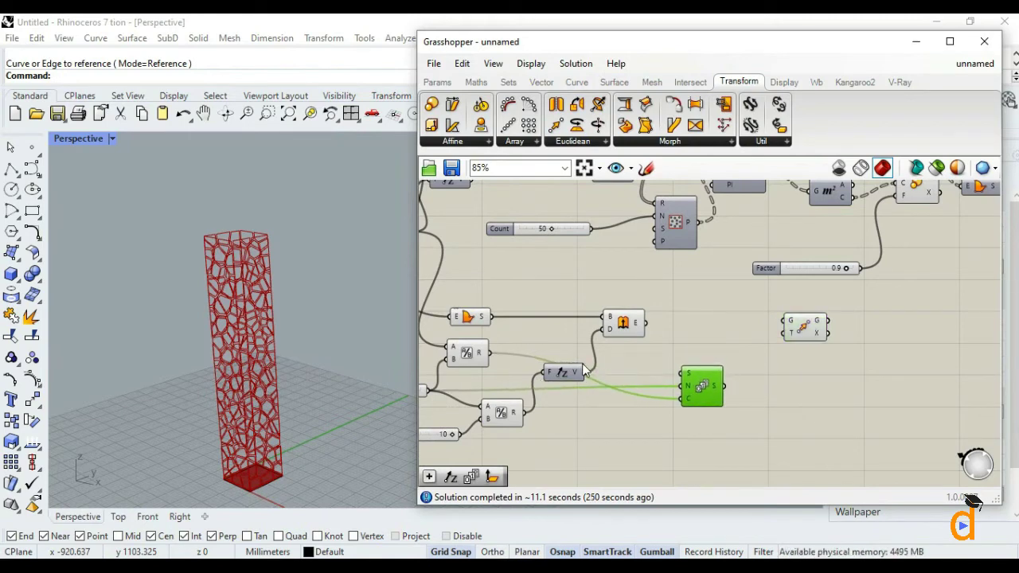
pyautogui.click(624, 330)
pyautogui.click(688, 348)
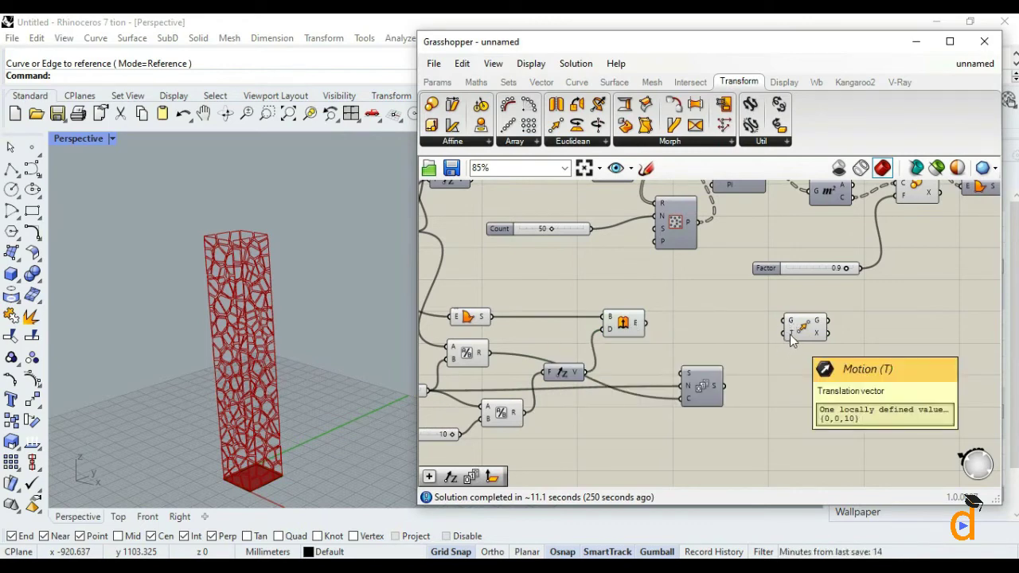
pyautogui.doubleClick(749, 367)
pyautogui.write('z')
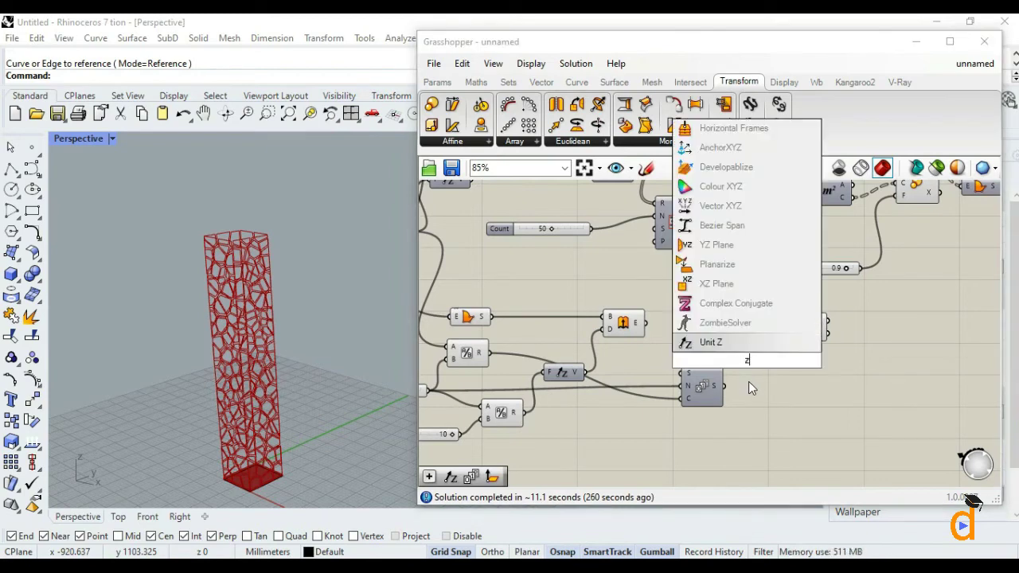
pyautogui.click(763, 405)
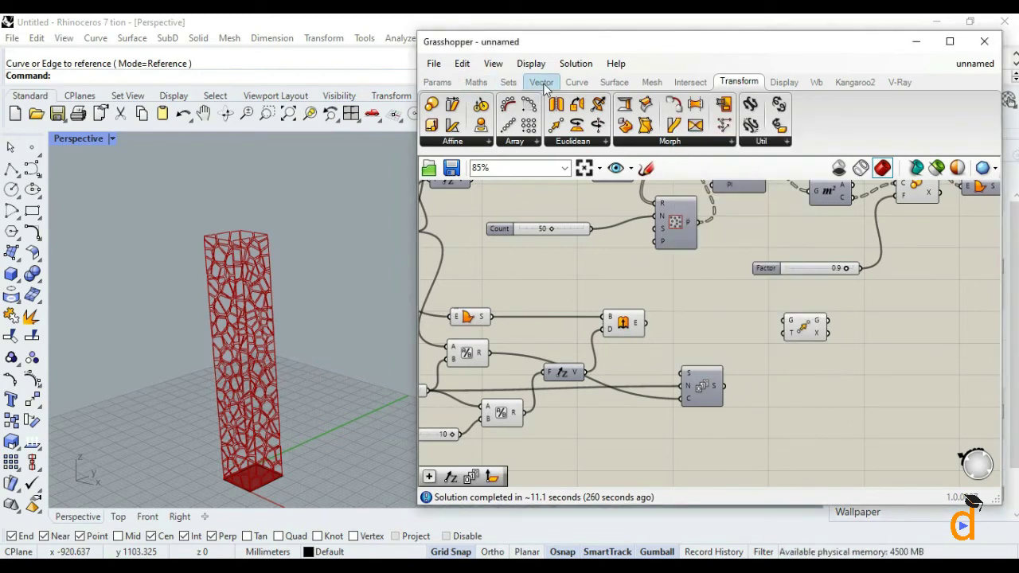
# - Add a Unit Z vector fed by the Series output and connect it to input T of Move
pyautogui.click(541, 82)
pyautogui.click(715, 142)
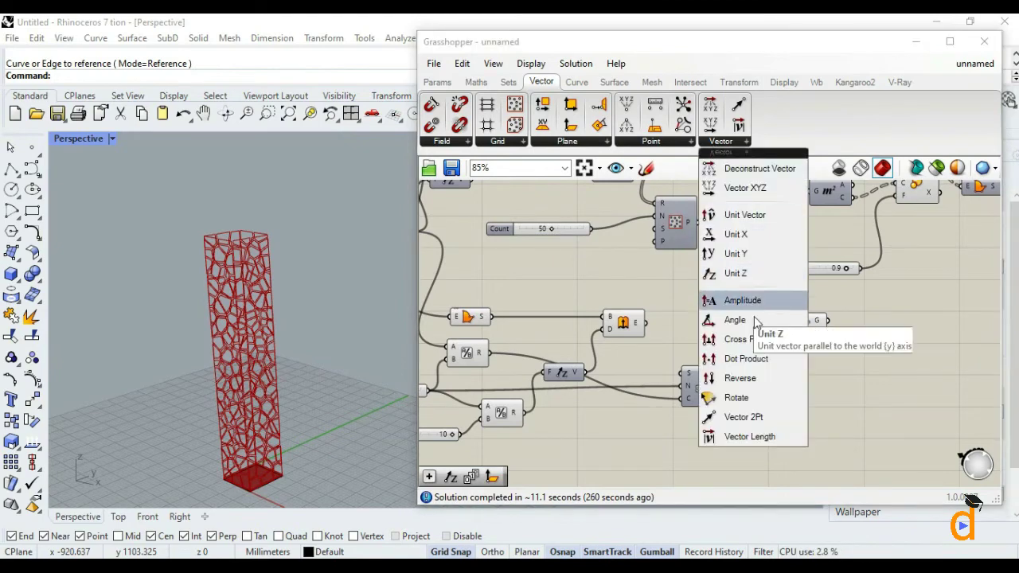
pyautogui.moveTo(753, 381); pyautogui.dragTo(817, 331)
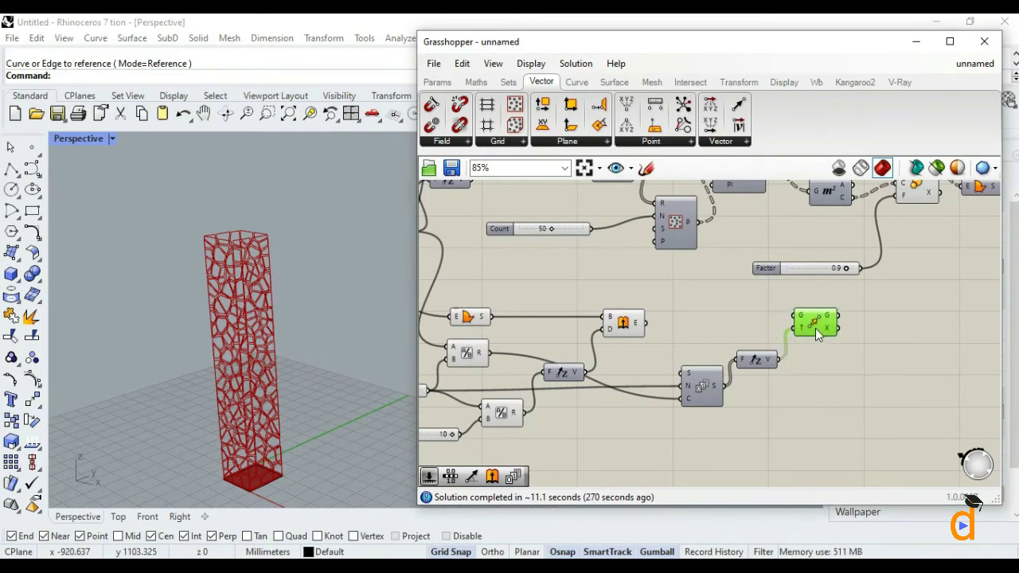
# - Connect the floor Extrude's output to input G of Move and inspect the repeated slabs along the tower
pyautogui.moveTo(646, 323); pyautogui.dragTo(796, 316)
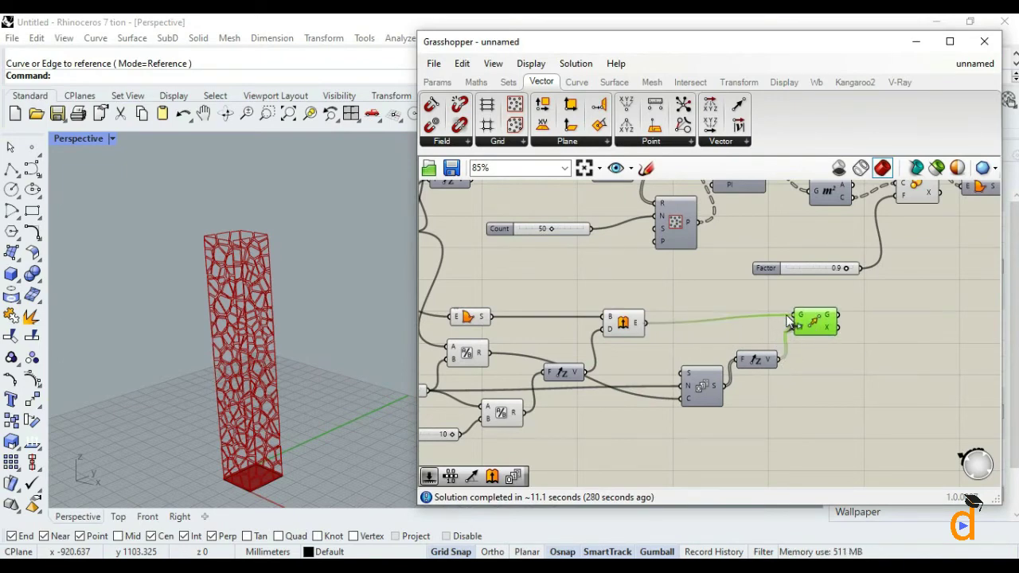
pyautogui.moveTo(262, 398); pyautogui.dragTo(225, 453, button='right')
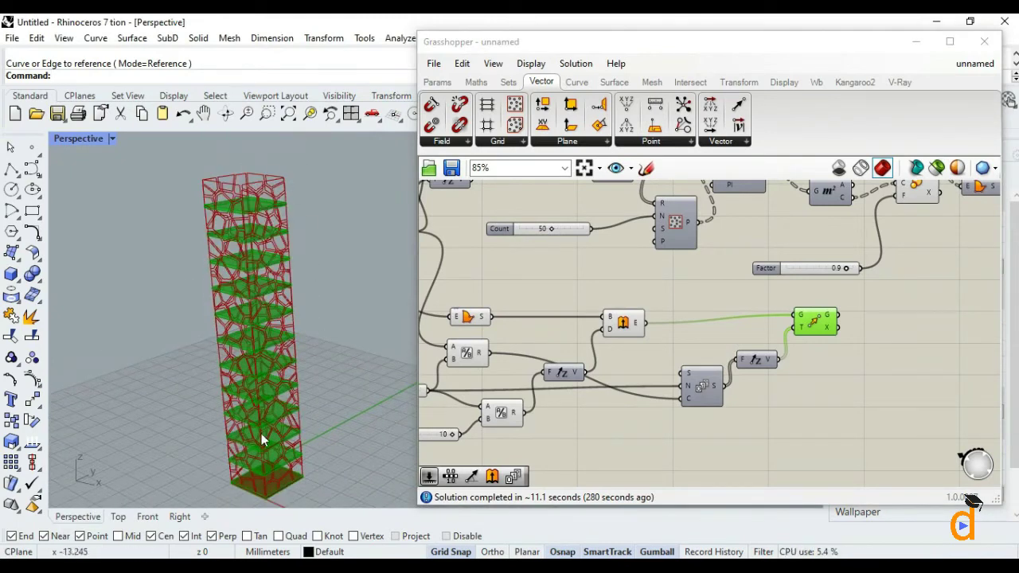
pyautogui.scroll(-3, 672, 384)
pyautogui.scroll(2, 914, 324)
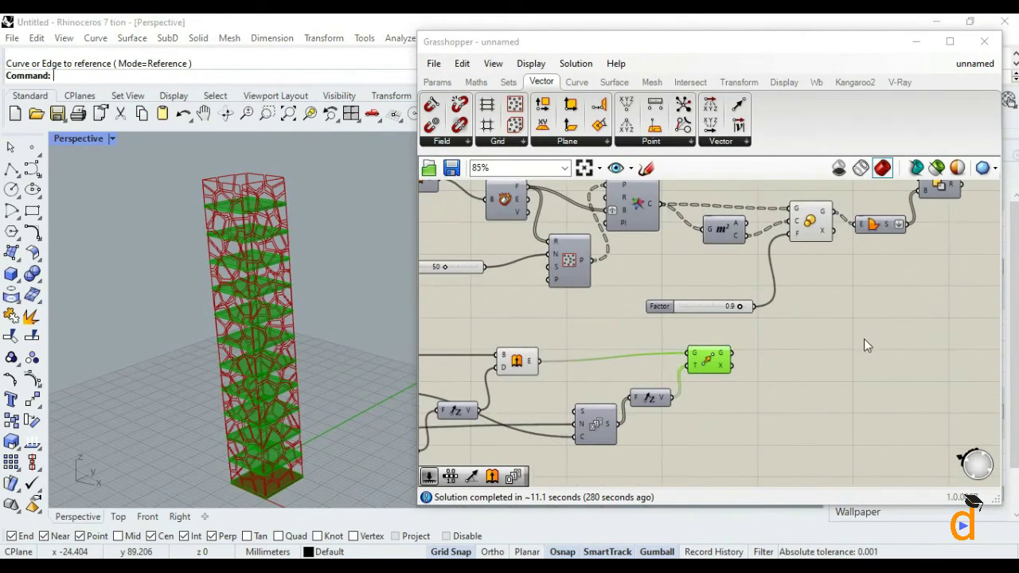
pyautogui.click(864, 338)
pyautogui.click(696, 366)
pyautogui.click(781, 366)
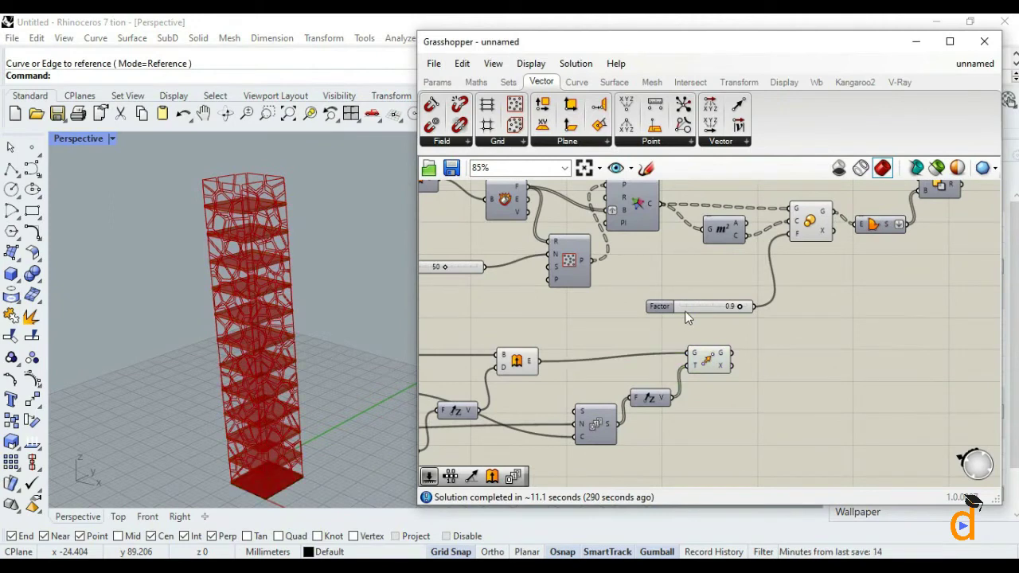
# - Review the whole definition, from the base curve and sliders to the Solid Difference and Move components
pyautogui.scroll(-3, 683, 318)
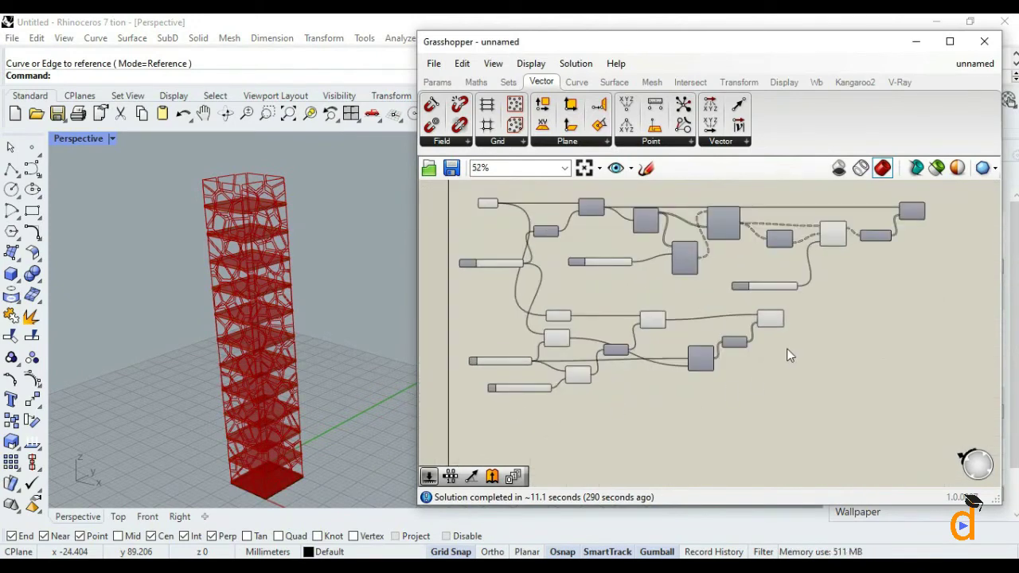
pyautogui.scroll(-2, 706, 389)
pyautogui.scroll(4, 847, 305)
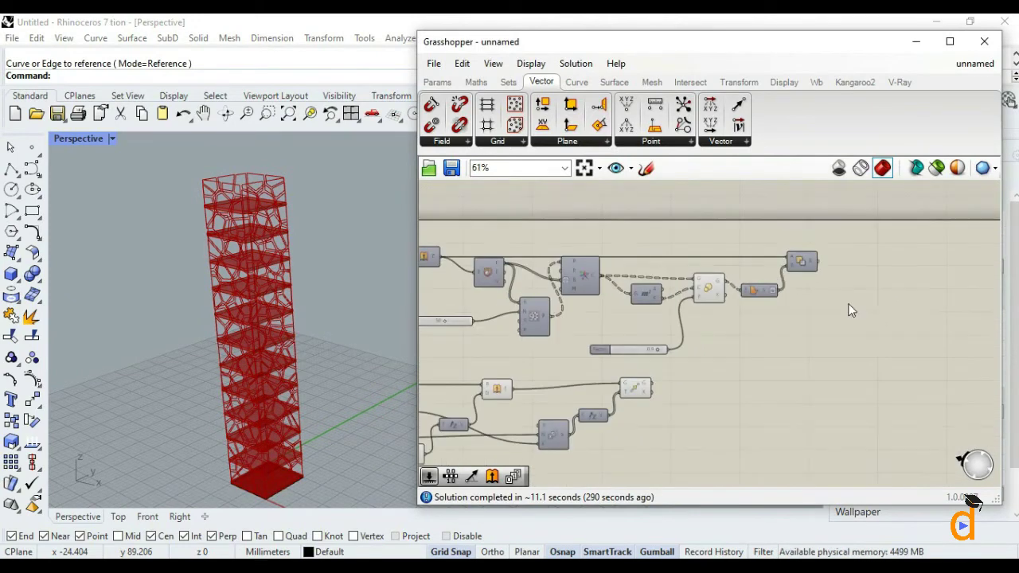
pyautogui.scroll(-4, 827, 312)
pyautogui.scroll(4, 634, 382)
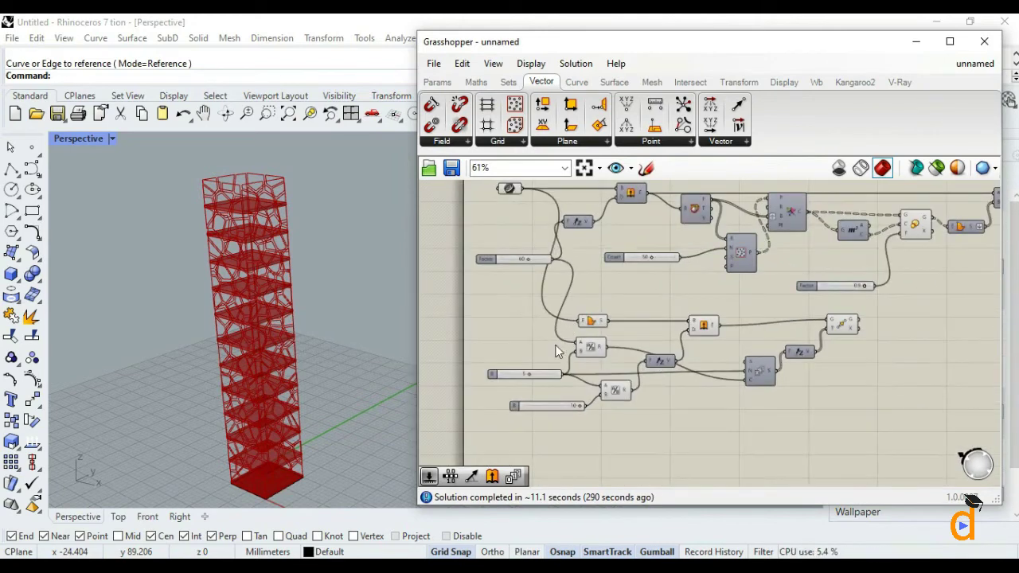
pyautogui.scroll(-1, 632, 324)
pyautogui.scroll(1, 659, 312)
pyautogui.moveTo(659, 312); pyautogui.dragTo(640, 309, button='right')
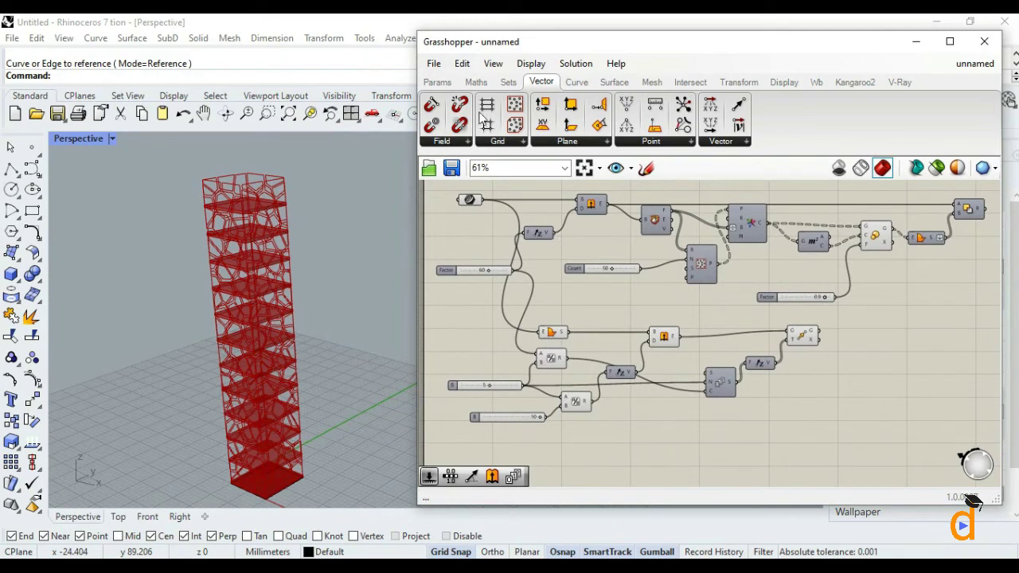
# - Turn off the preview of the floor slabs' Move component and of the floor Extrude component
pyautogui.click(803, 337)
pyautogui.click(816, 376)
pyautogui.click(799, 338)
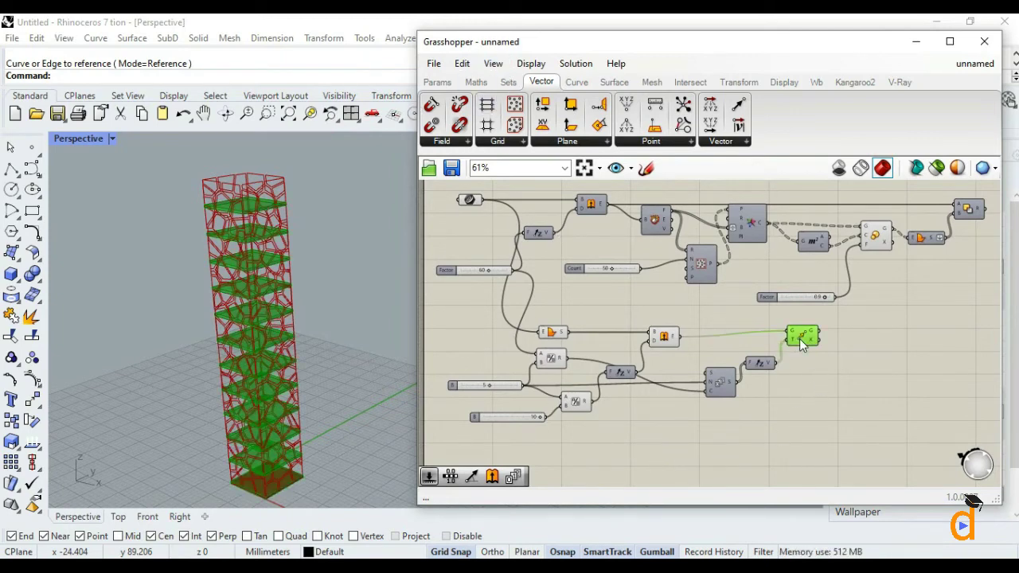
pyautogui.rightClick(799, 339)
pyautogui.click(828, 367)
pyautogui.click(662, 342)
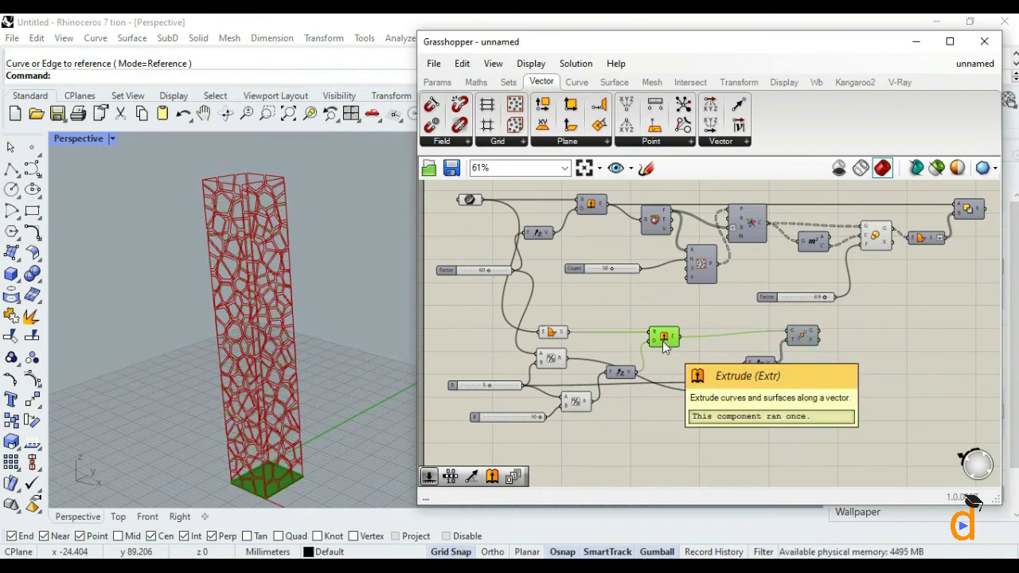
pyautogui.rightClick(663, 341)
pyautogui.click(668, 367)
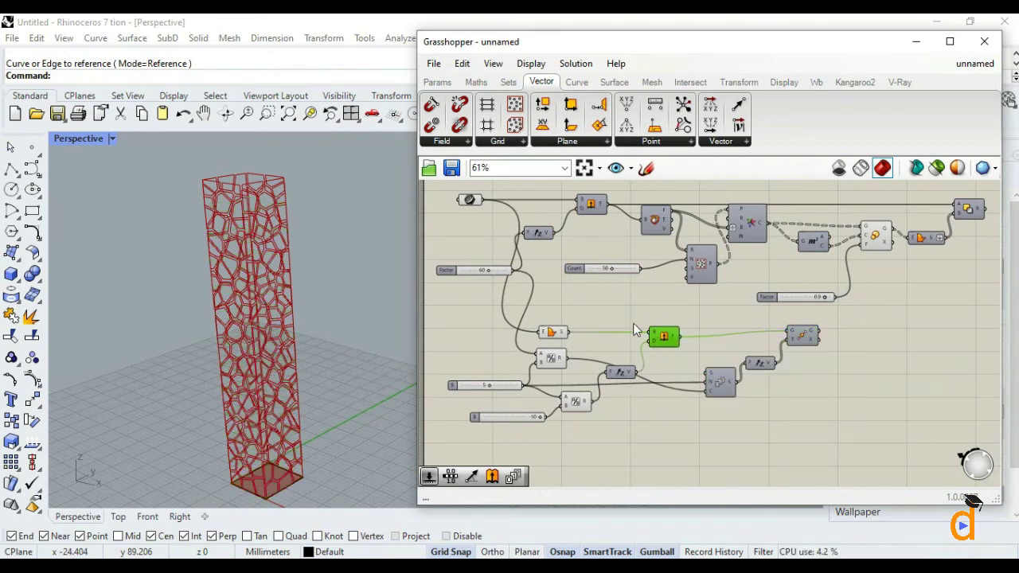
# - Add an Area component below the slab definition and connect the base curve to its G input
pyautogui.moveTo(667, 339)
pyautogui.mouseDown(button='right')
pyautogui.moveTo(614, 311)
pyautogui.moveTo(550, 386)
pyautogui.moveTo(557, 452)
pyautogui.mouseUp(button='right')
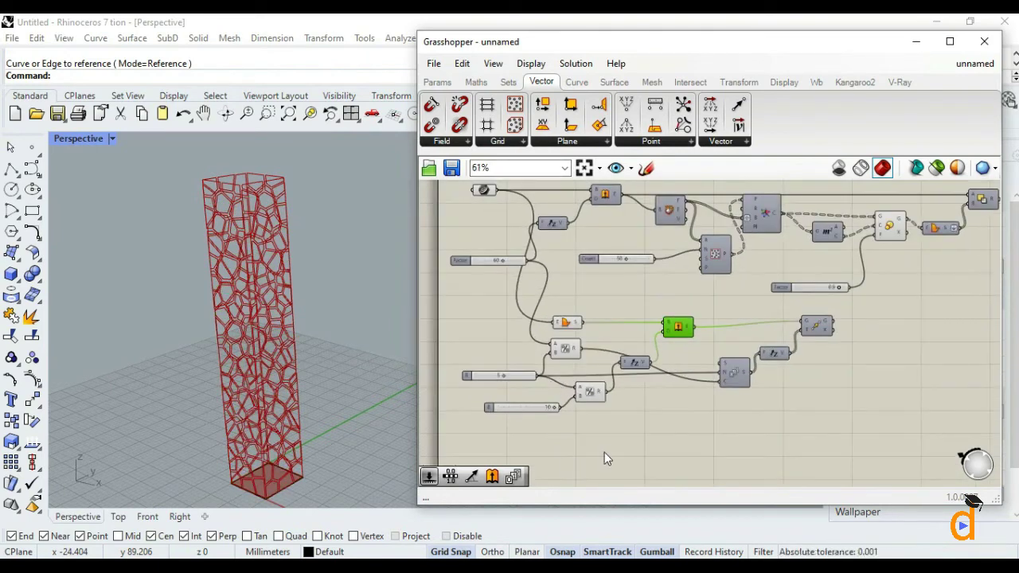
pyautogui.doubleClick(634, 446)
pyautogui.write('are')
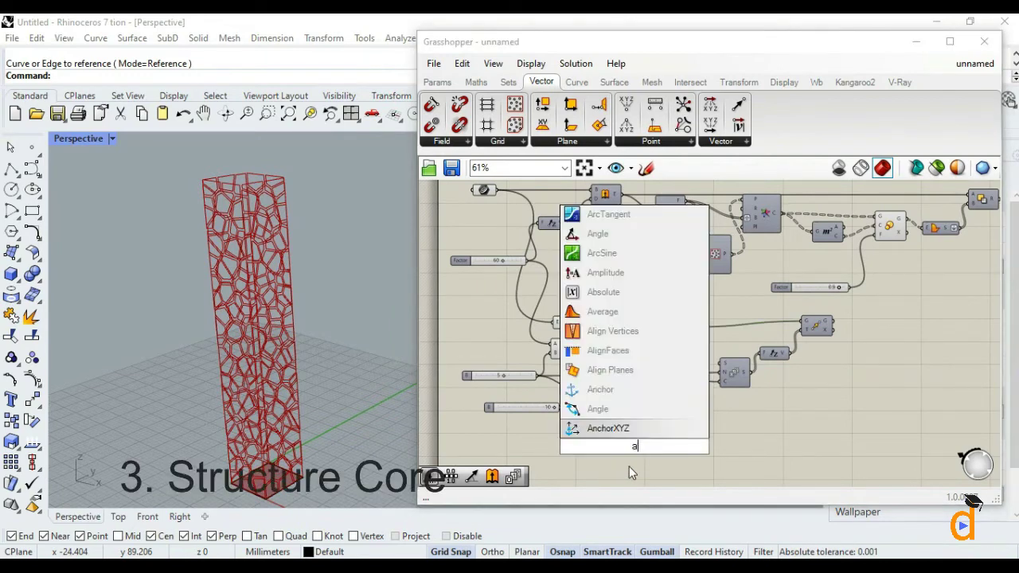
pyautogui.click(595, 432)
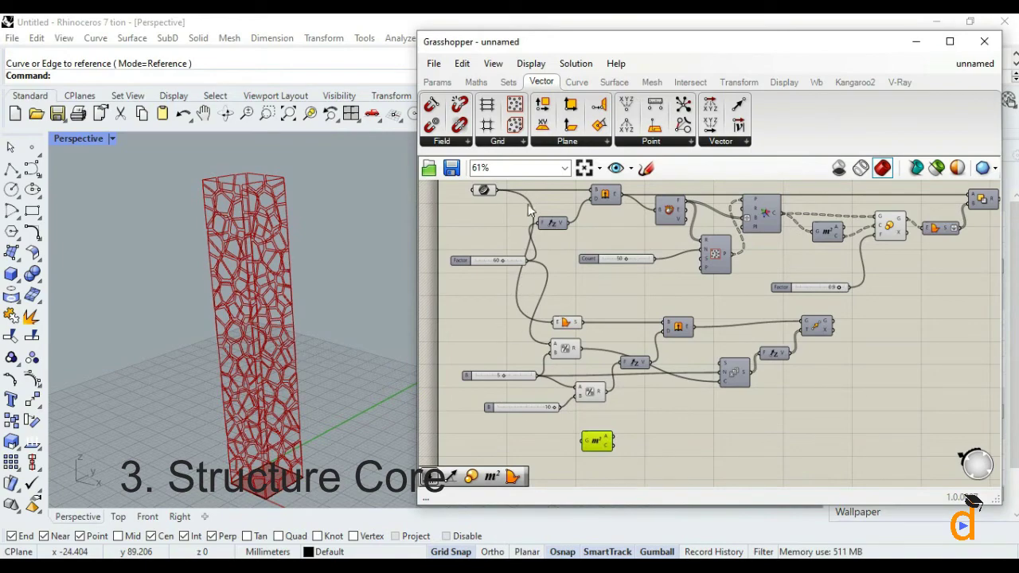
pyautogui.moveTo(498, 190); pyautogui.dragTo(627, 430)
pyautogui.scroll(3, 241, 437)
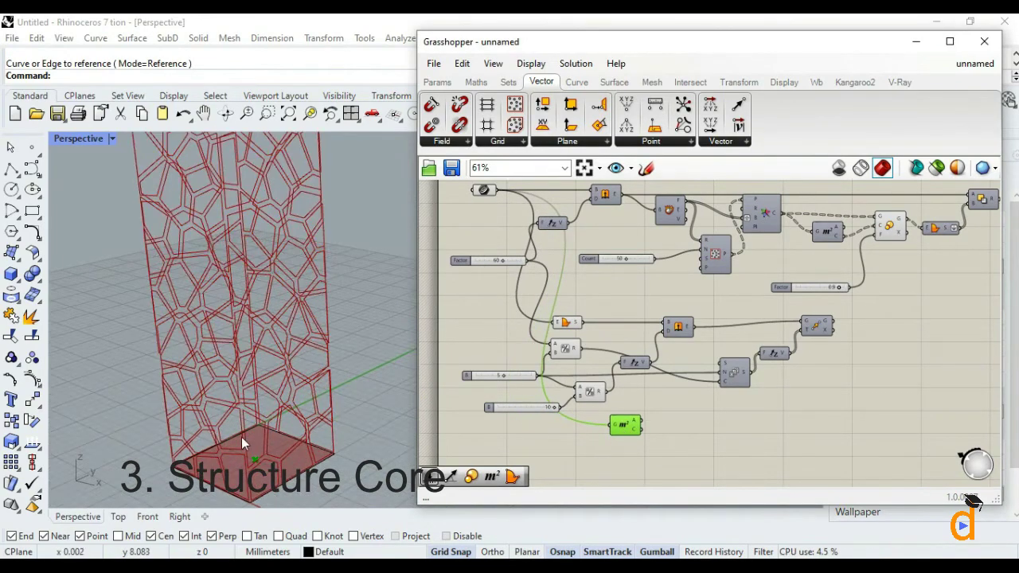
pyautogui.click(628, 444)
pyautogui.scroll(-1, 663, 434)
pyautogui.scroll(1, 662, 429)
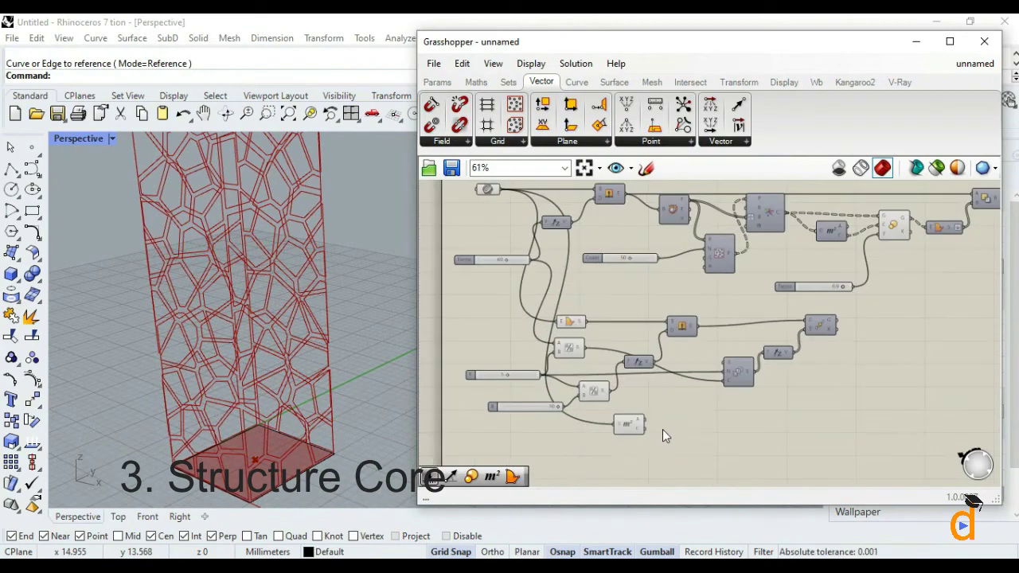
pyautogui.click(631, 430)
pyautogui.click(679, 459)
pyautogui.scroll(-1, 680, 460)
pyautogui.scroll(1, 771, 451)
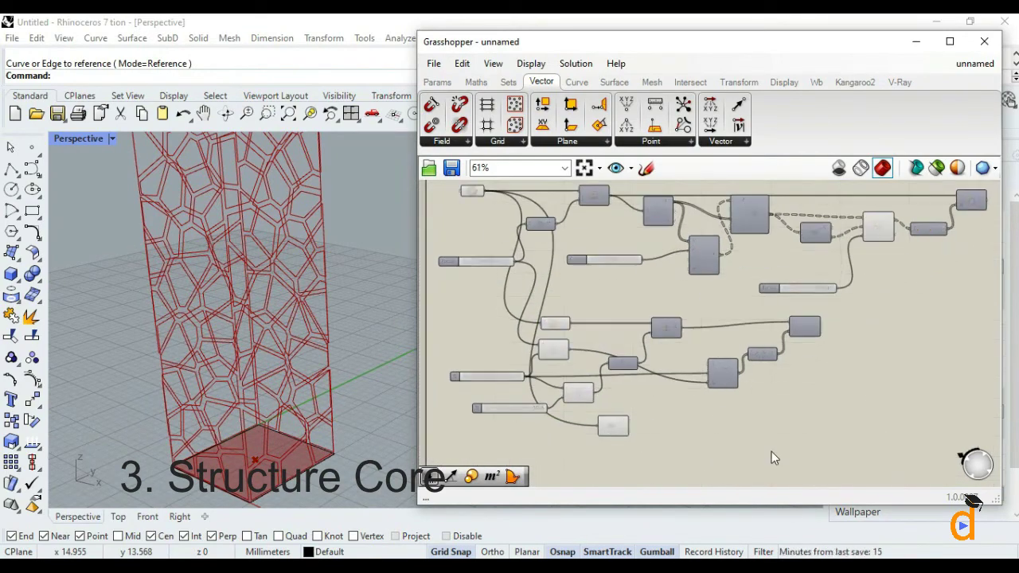
pyautogui.scroll(-1, 751, 454)
pyautogui.scroll(1, 655, 460)
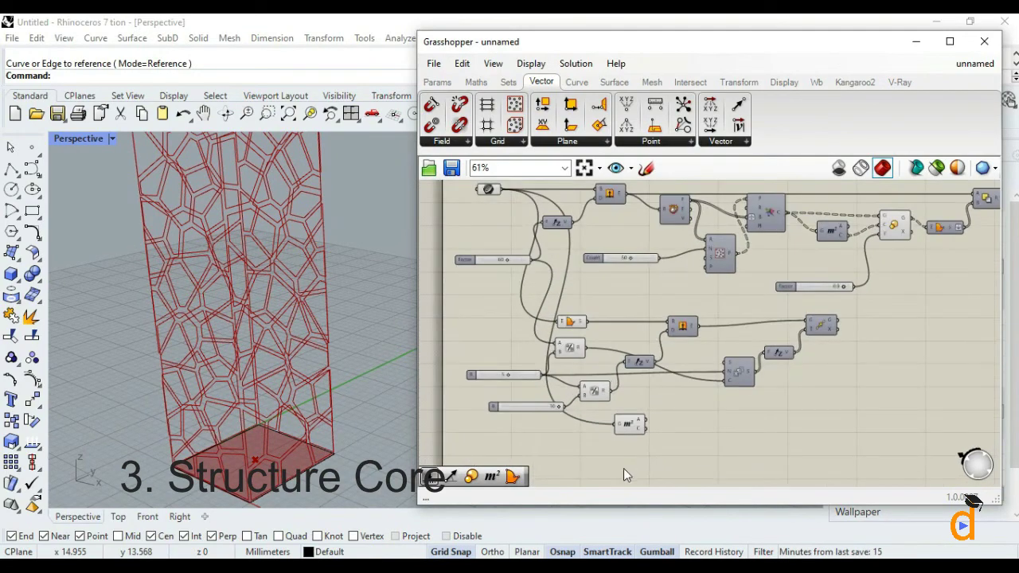
# - Nudge the Area component slightly and add a Line SDL component beside it
pyautogui.moveTo(626, 427); pyautogui.dragTo(629, 431)
pyautogui.click(568, 445)
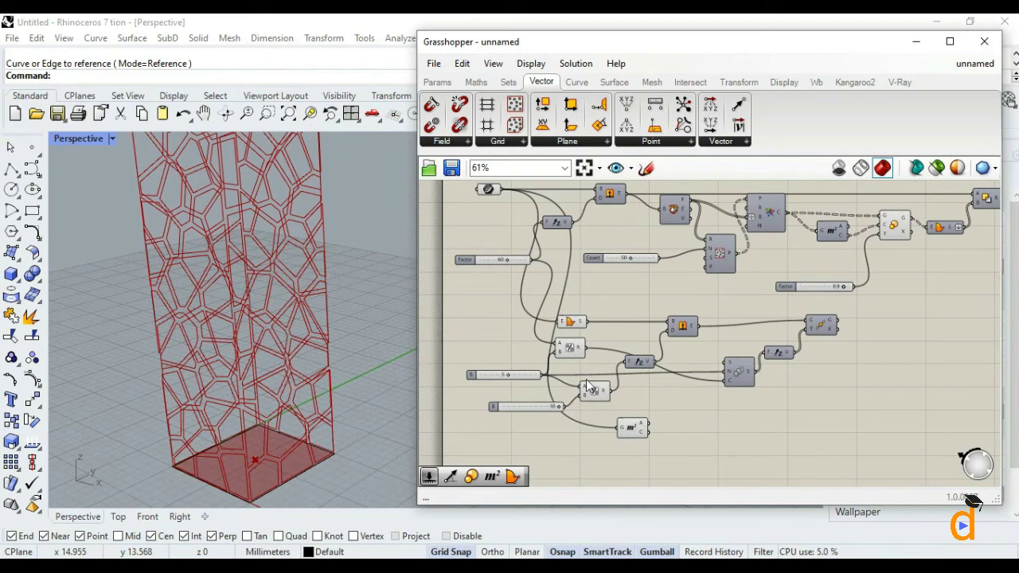
pyautogui.scroll(-1, 527, 327)
pyautogui.scroll(1, 511, 337)
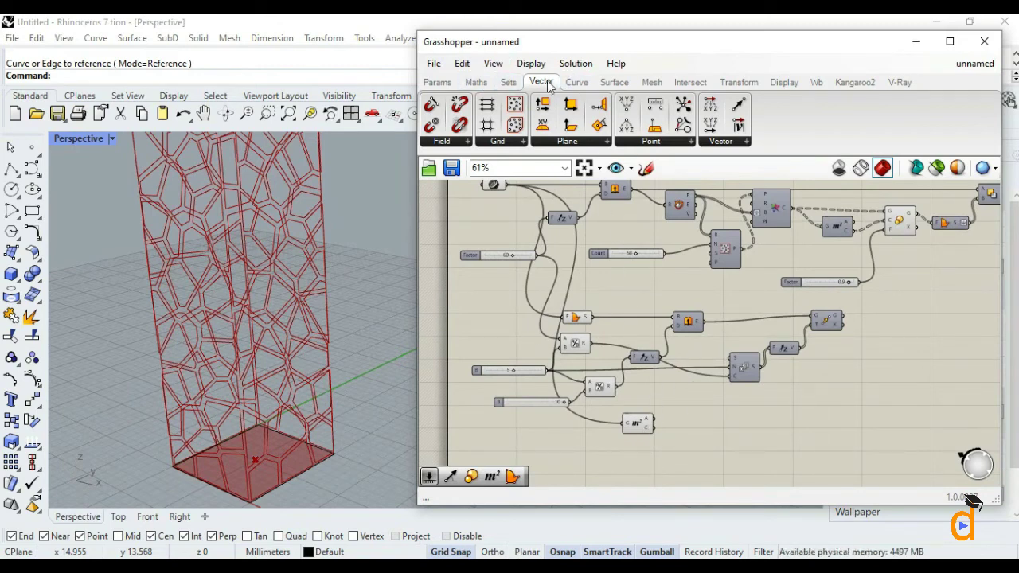
pyautogui.click(576, 82)
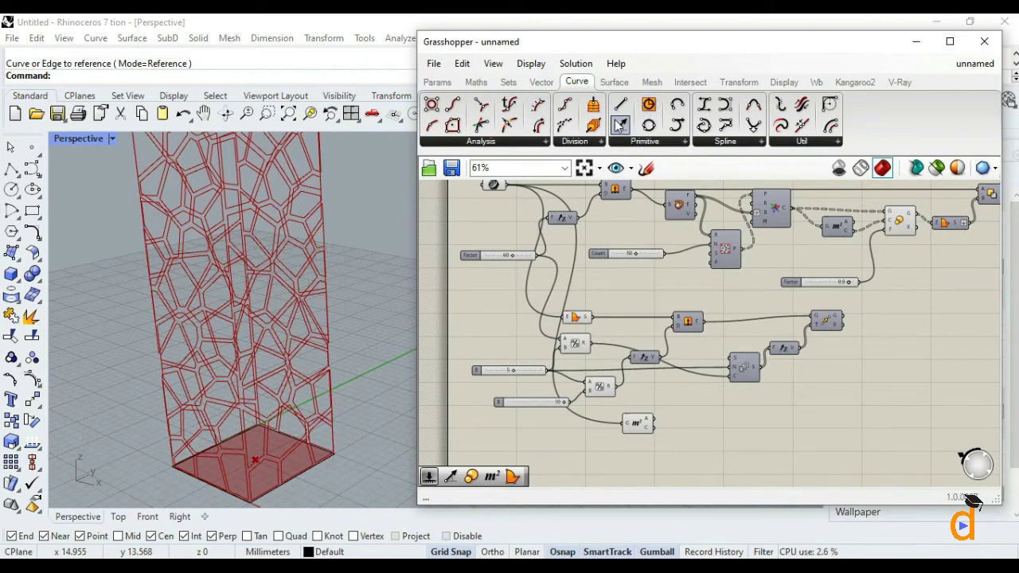
pyautogui.moveTo(621, 125); pyautogui.dragTo(703, 443)
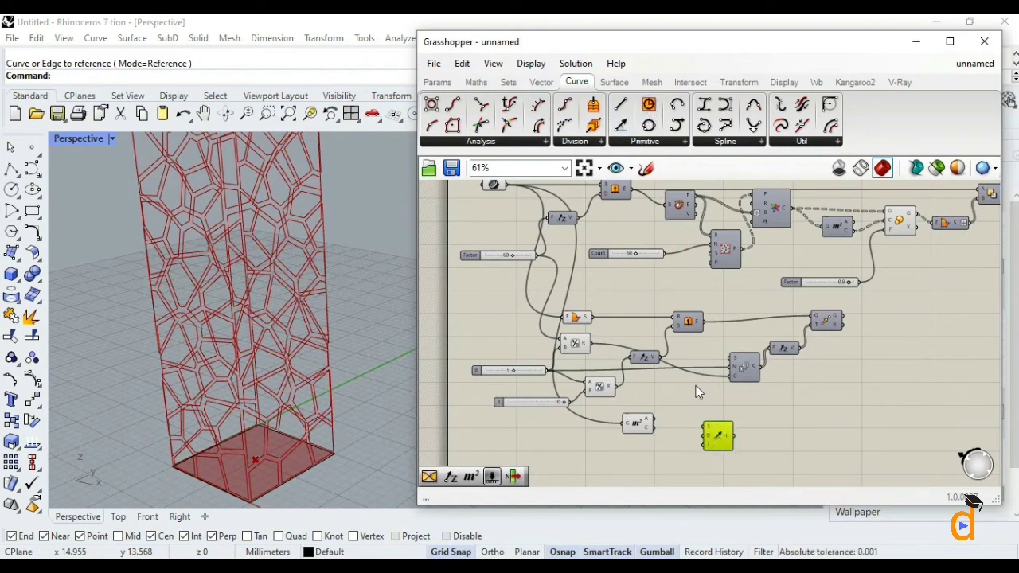
pyautogui.scroll(2, 615, 427)
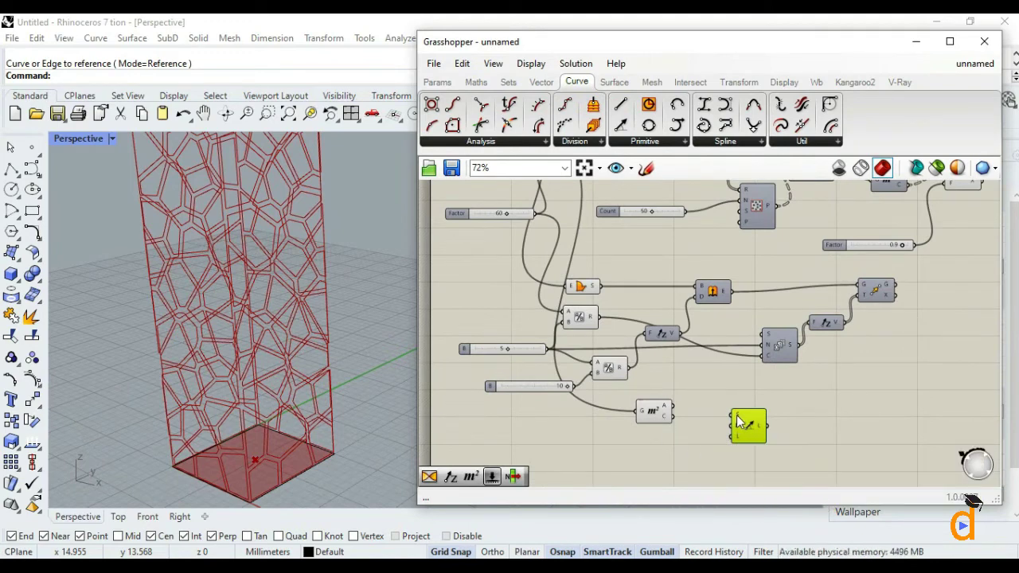
# - Connect Area's centroid output C to input S of Line SDL and inspect the line's start at the tower base
pyautogui.moveTo(673, 415); pyautogui.dragTo(736, 417)
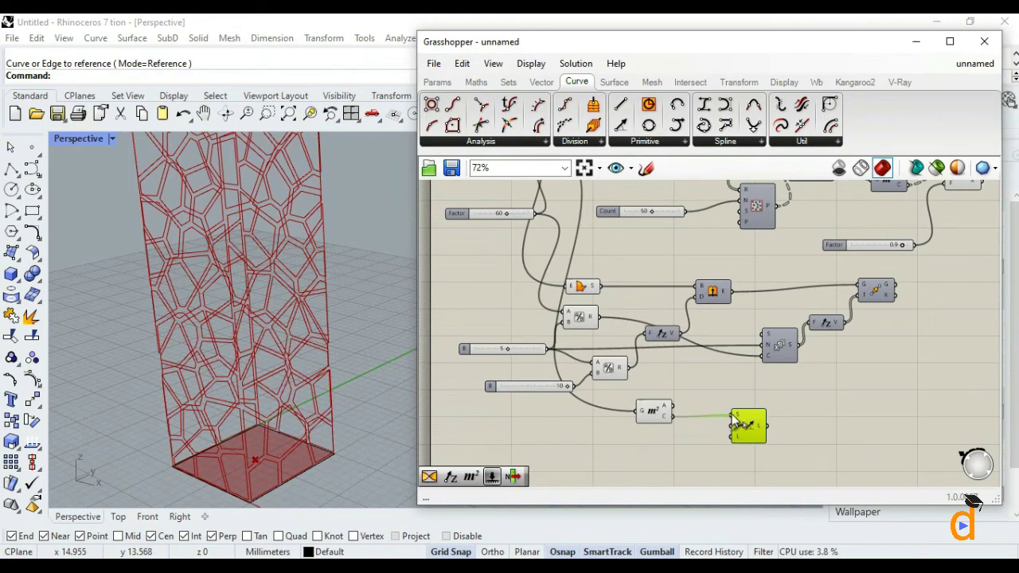
pyautogui.scroll(3, 253, 466)
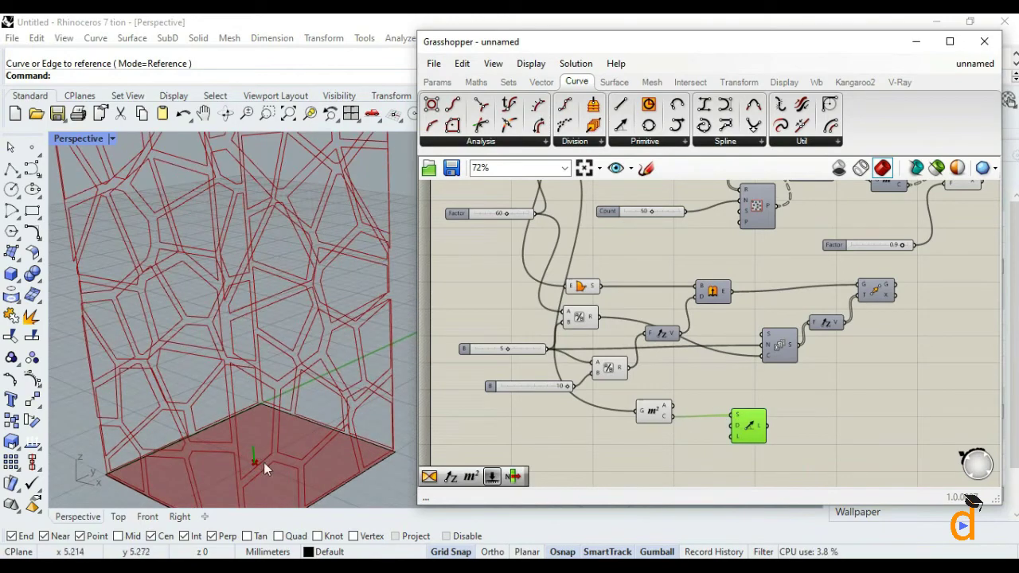
pyautogui.scroll(-5, 253, 458)
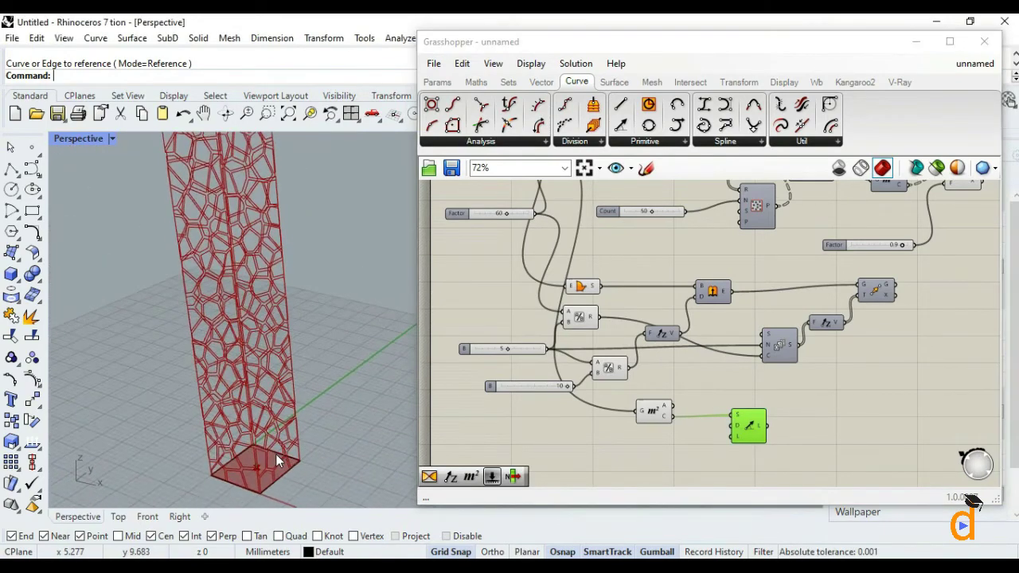
pyautogui.scroll(-3, 316, 394)
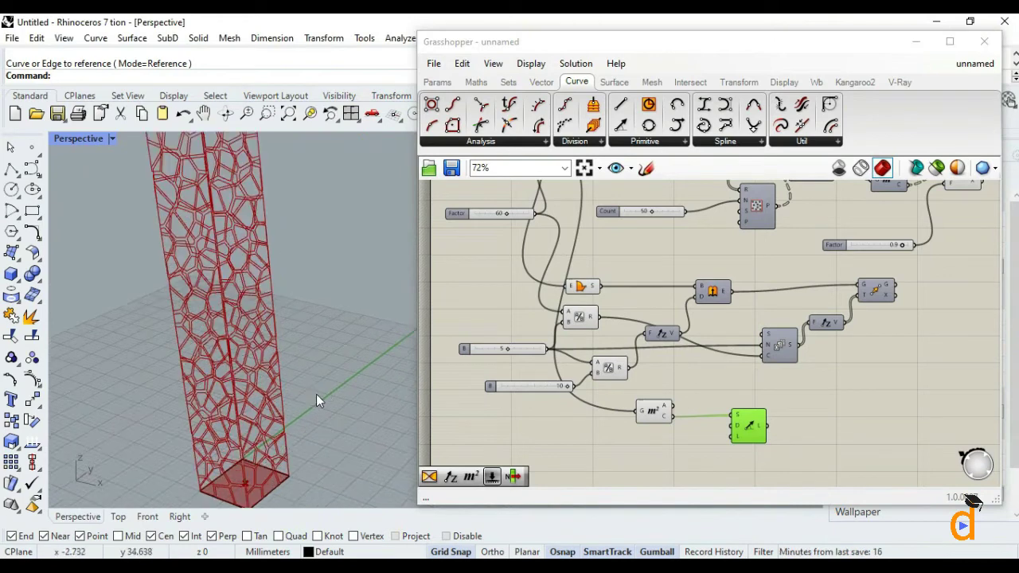
pyautogui.click(758, 460)
pyautogui.moveTo(753, 436); pyautogui.dragTo(755, 439)
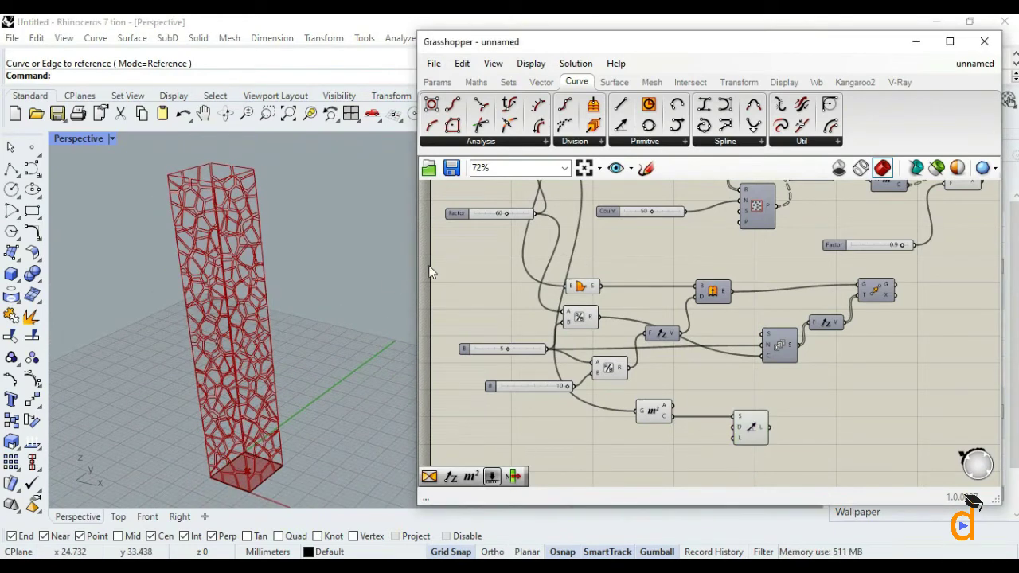
# - Connect the tower-height Factor slider (60) to input L of Line SDL and inspect the core line inside the tower
pyautogui.moveTo(489, 216); pyautogui.dragTo(489, 236)
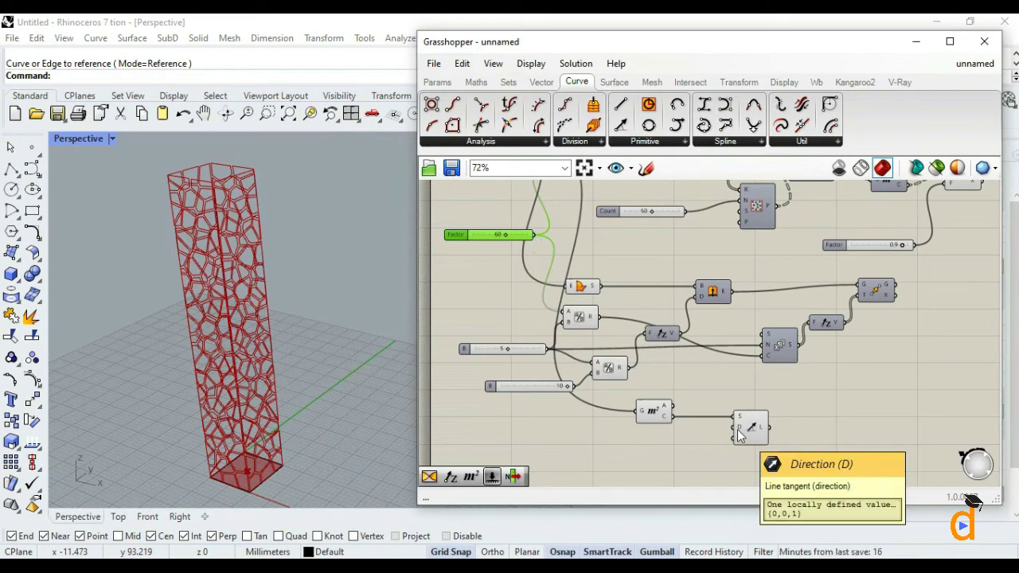
pyautogui.doubleClick(603, 458)
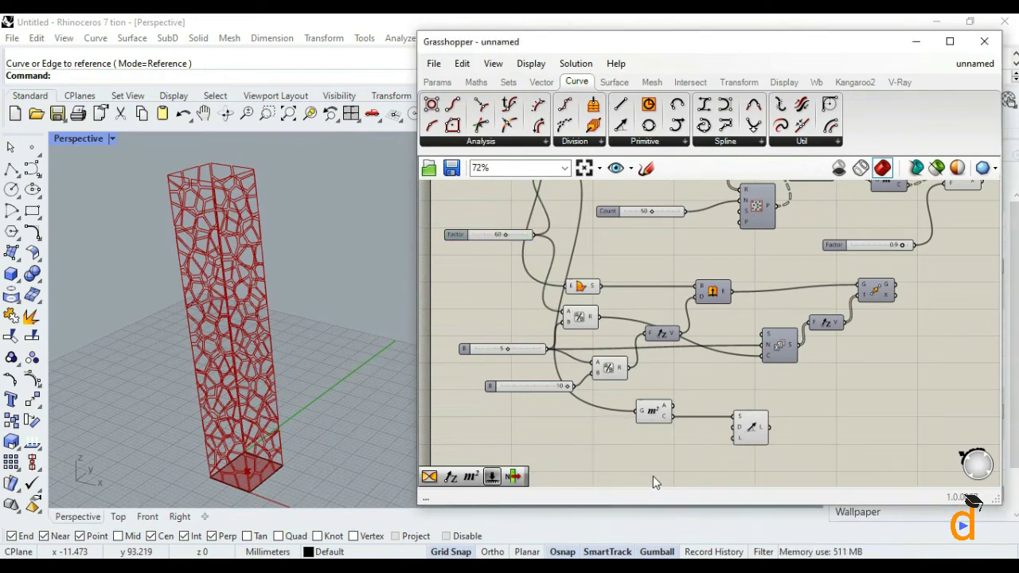
pyautogui.moveTo(536, 237); pyautogui.dragTo(734, 438)
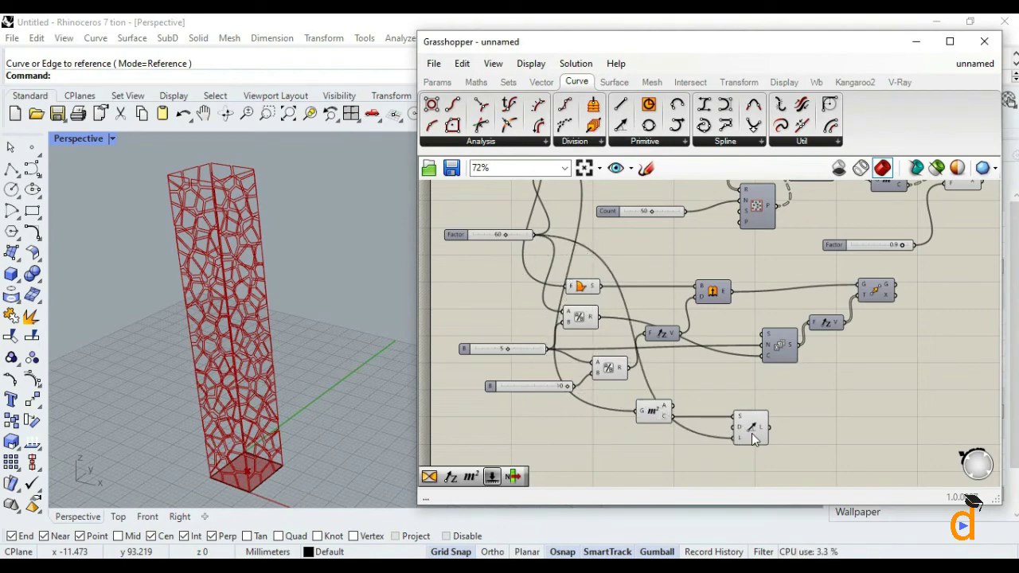
pyautogui.click(752, 433)
pyautogui.moveTo(300, 391); pyautogui.dragTo(258, 453, button='right')
pyautogui.moveTo(252, 332); pyautogui.dragTo(288, 300, button='right')
pyautogui.click(693, 458)
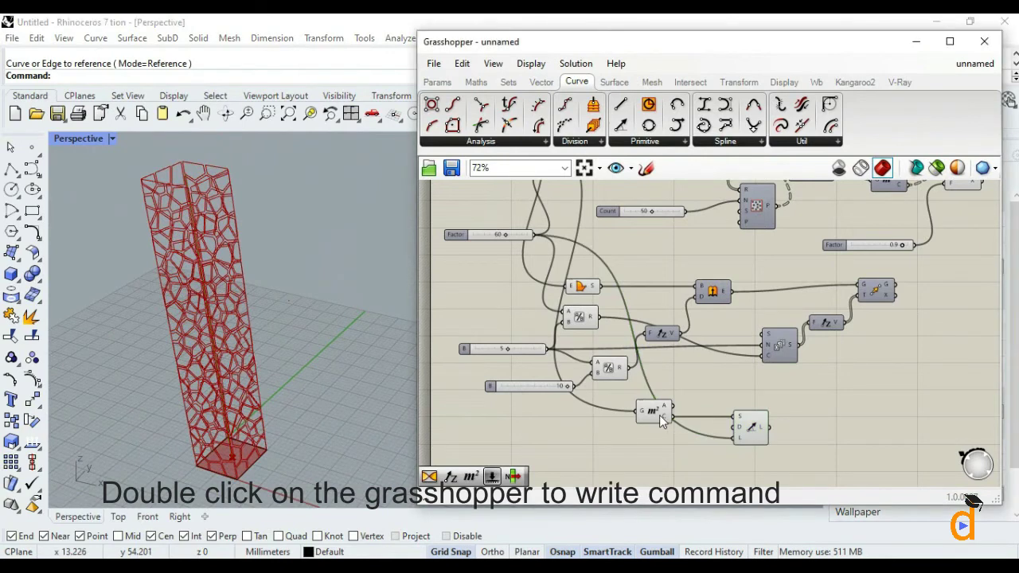
# - Space out the Area and Line SDL components so that their connecting wires are easier to read
pyautogui.moveTo(660, 415); pyautogui.dragTo(643, 420)
pyautogui.scroll(-2, 710, 438)
pyautogui.moveTo(710, 440); pyautogui.dragTo(718, 411)
pyautogui.click(717, 442)
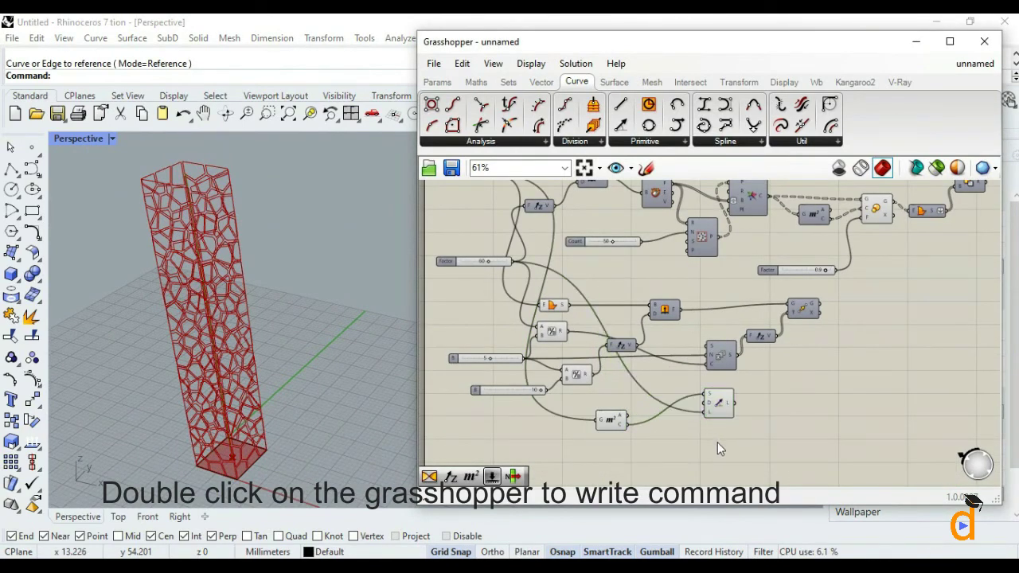
# - Add a Pipe component beyond Line SDL
pyautogui.click(614, 82)
pyautogui.click(621, 144)
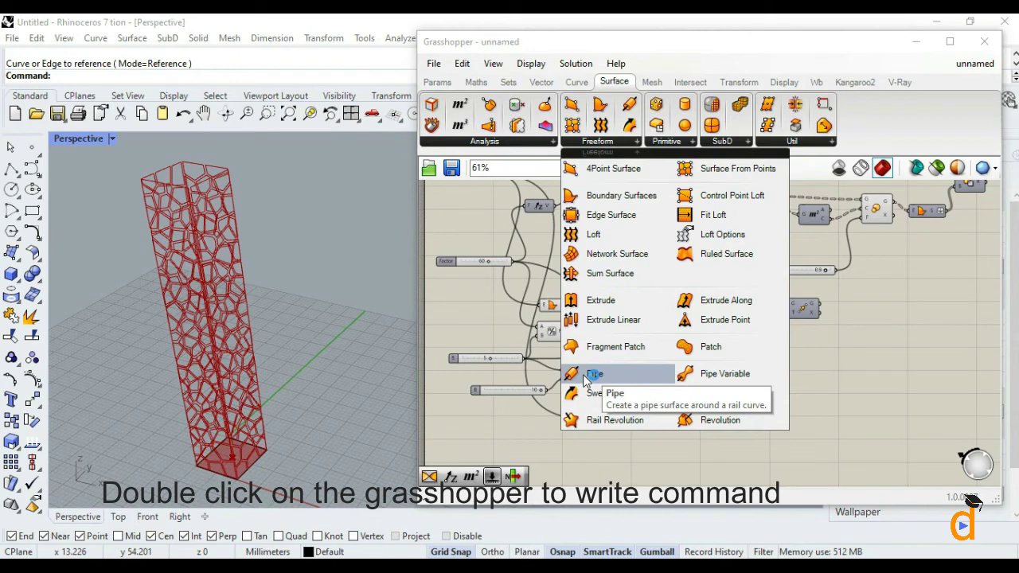
pyautogui.moveTo(596, 378); pyautogui.dragTo(793, 406)
pyautogui.doubleClick(717, 457)
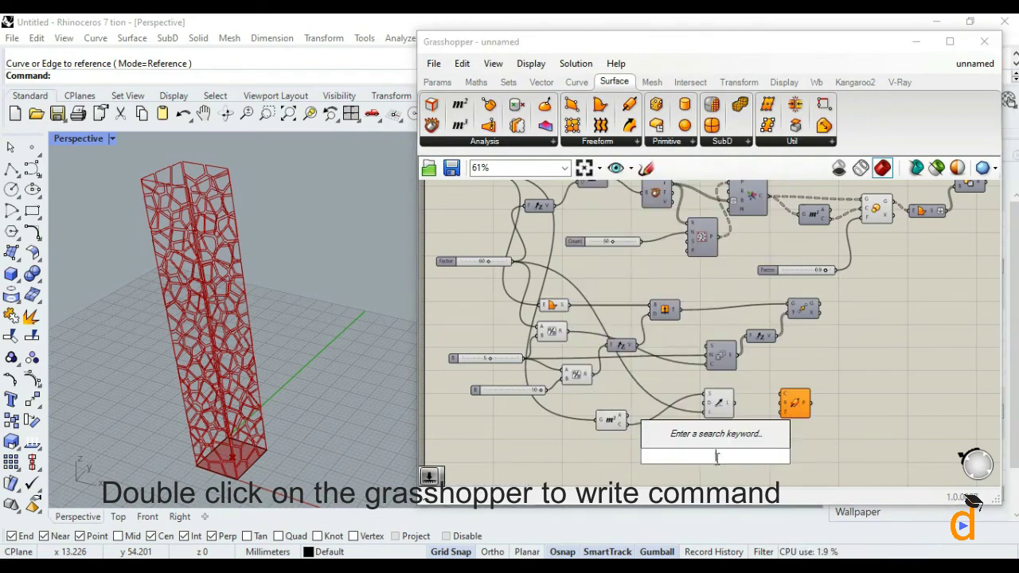
pyautogui.write('pip')
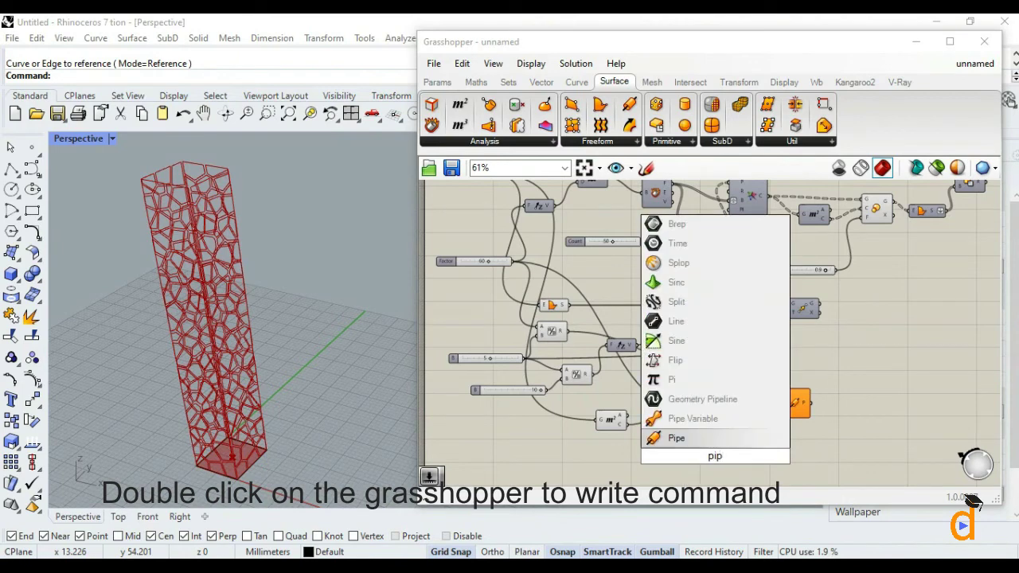
pyautogui.click(846, 455)
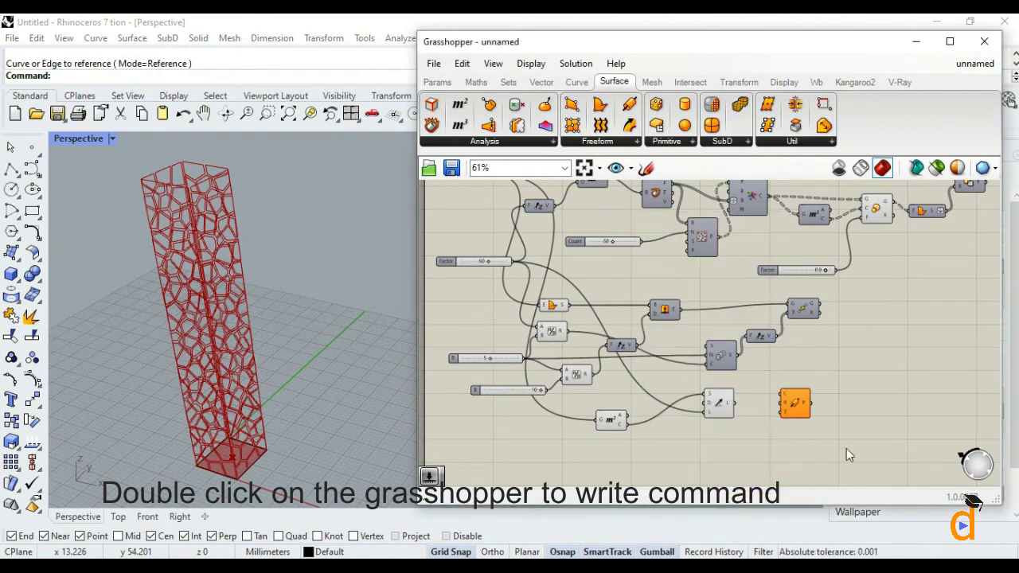
# - Connect Line SDL's output to input C of Pipe and align the Pipe component with Line SDL
pyautogui.scroll(2, 757, 424)
pyautogui.click(735, 446)
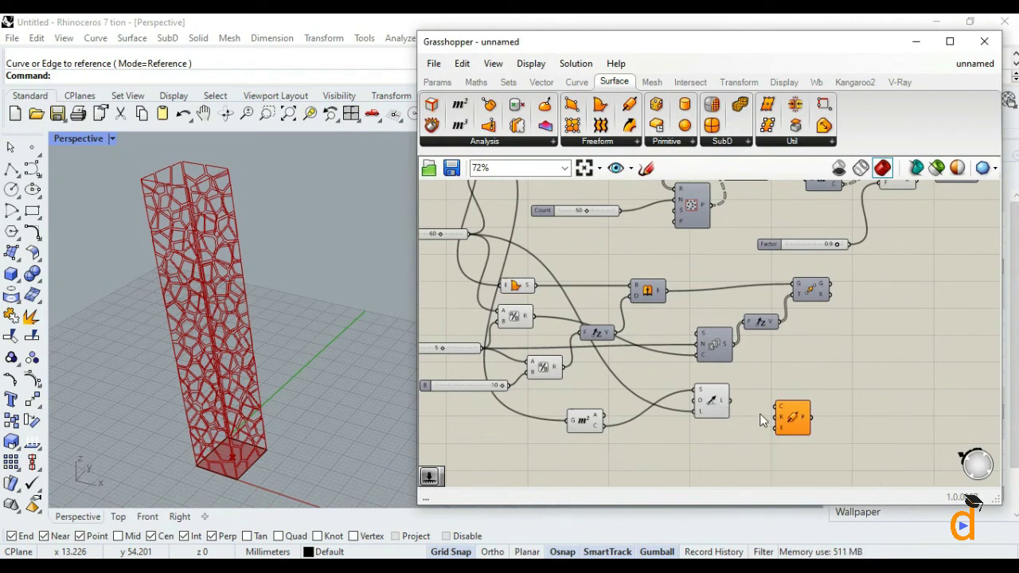
pyautogui.moveTo(726, 400); pyautogui.dragTo(775, 407)
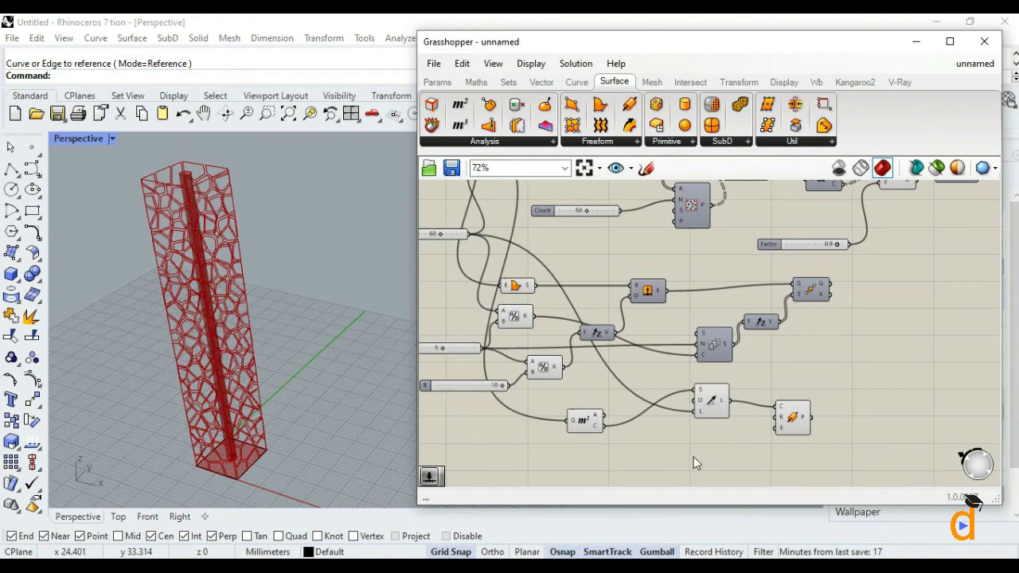
pyautogui.click(799, 436)
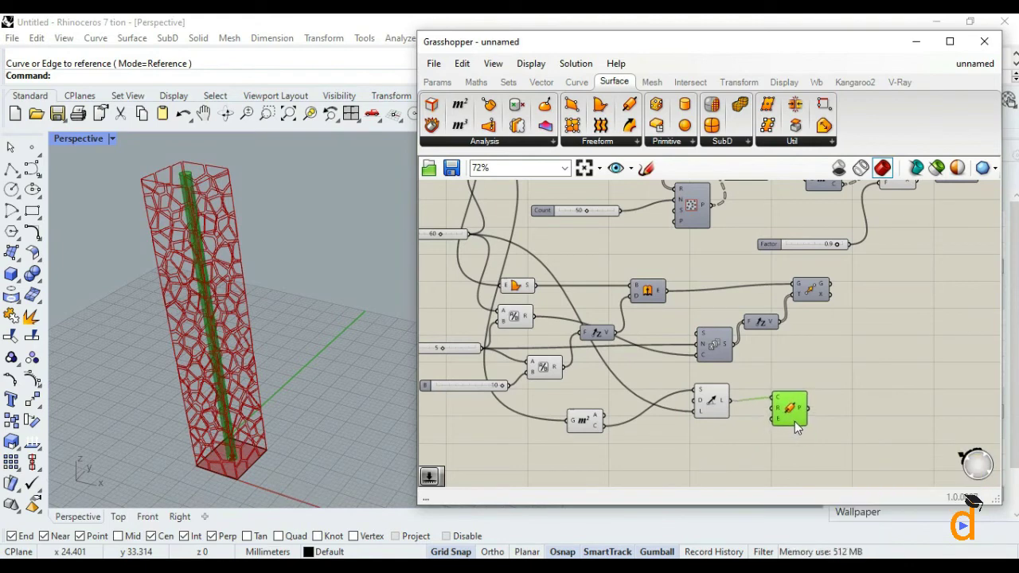
pyautogui.moveTo(799, 437); pyautogui.dragTo(801, 431)
pyautogui.click(737, 453)
# - Add a number slider ranging from 0 to 4 with a value of 1 below the Line SDL component
pyautogui.doubleClick(669, 466)
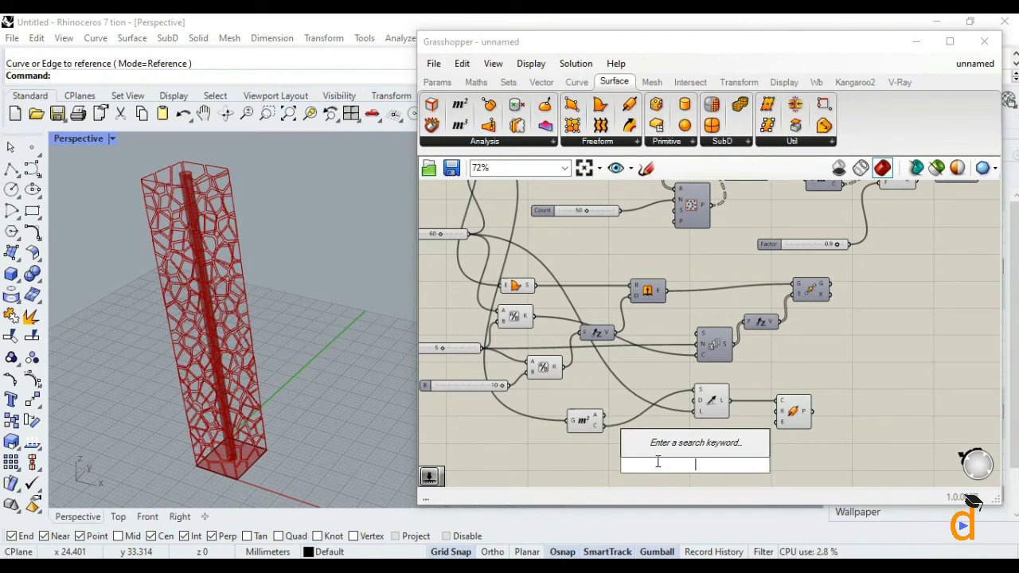
pyautogui.write('0<1<4')
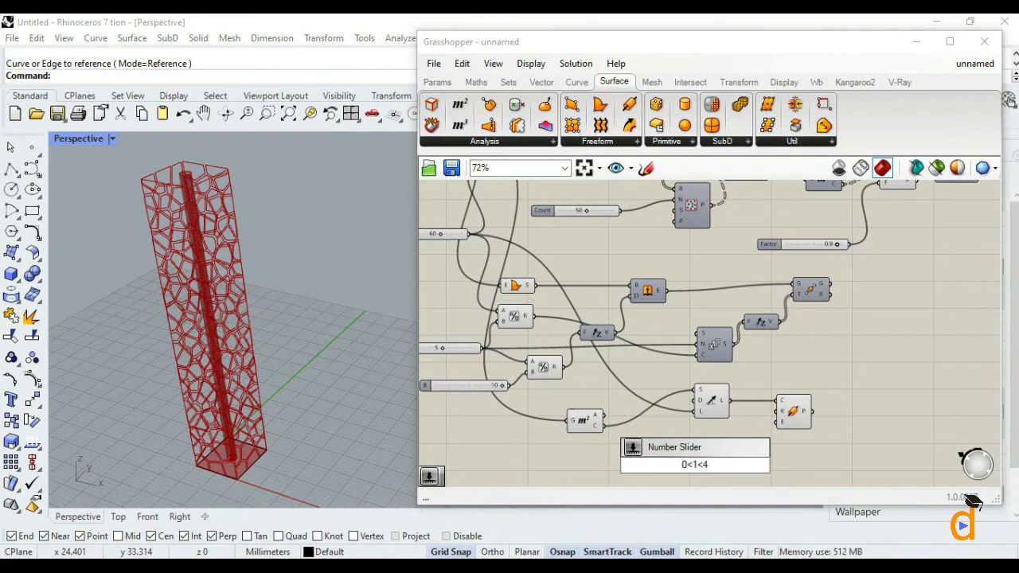
pyautogui.press('Return')
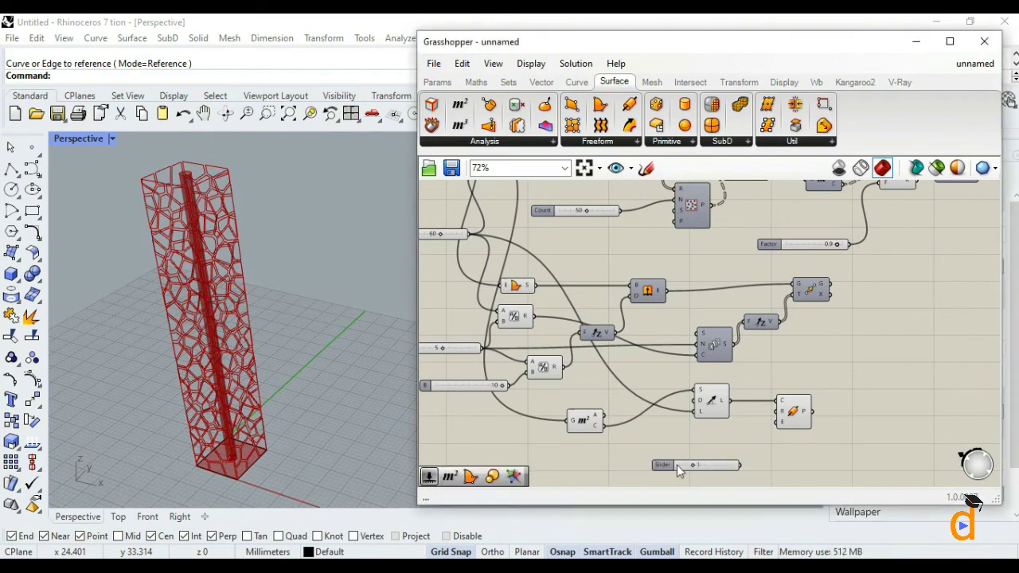
# - Change the new slider's rounding to floating-point numbers with 1 decimal digit
pyautogui.rightClick(706, 466)
pyautogui.click(742, 436)
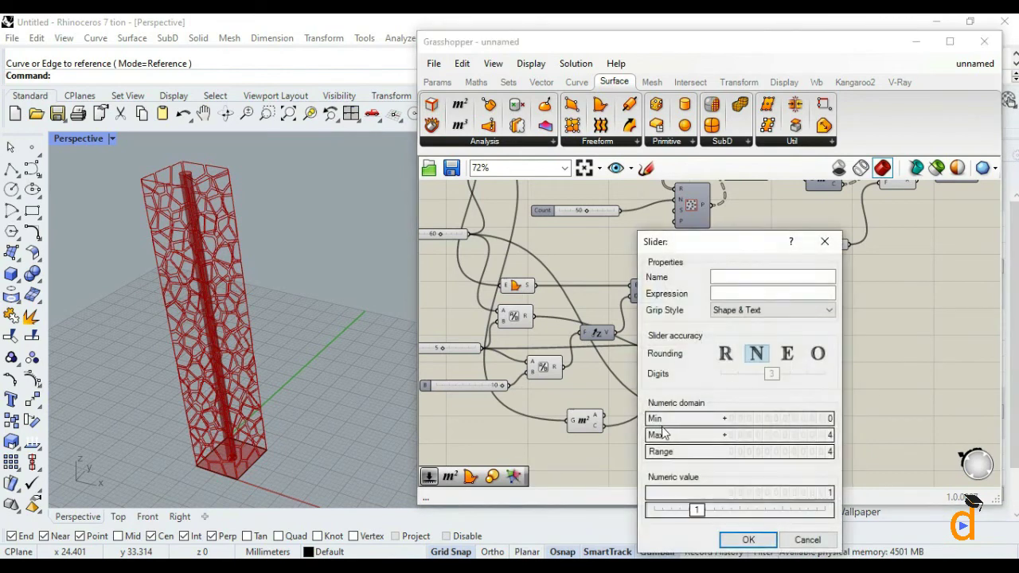
pyautogui.moveTo(769, 375); pyautogui.dragTo(756, 378)
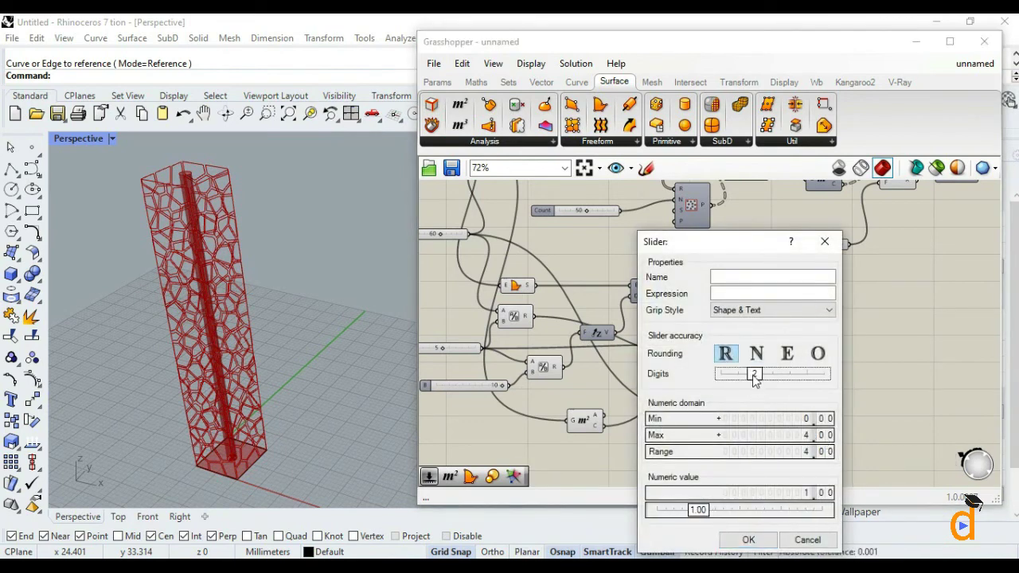
pyautogui.moveTo(751, 372); pyautogui.dragTo(737, 376)
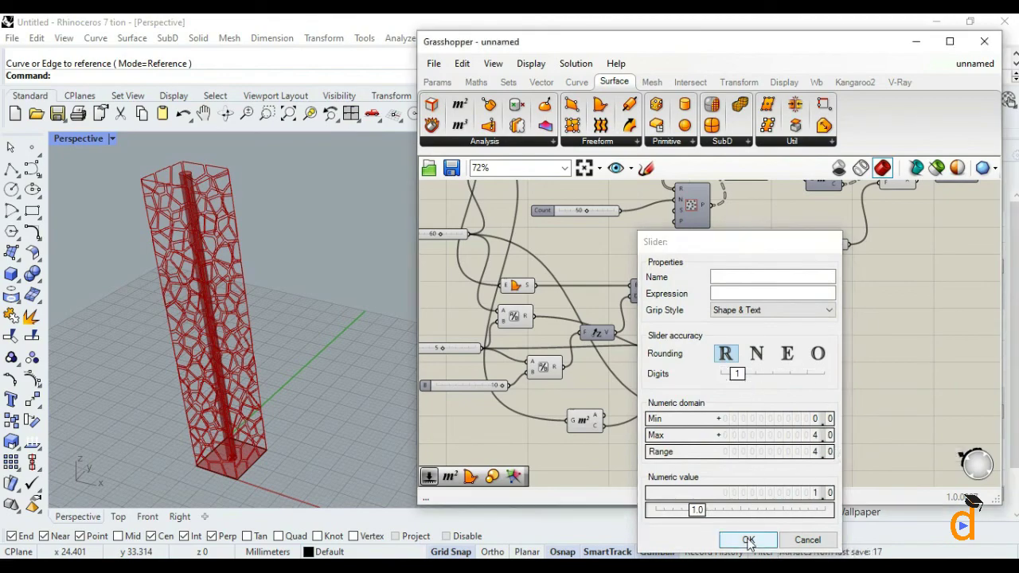
pyautogui.click(749, 540)
# - Connect the slider to input R of Pipe and set the radius to 1.2
pyautogui.scroll(3, 718, 463)
pyautogui.moveTo(718, 464); pyautogui.dragTo(803, 387)
pyautogui.scroll(4, 672, 452)
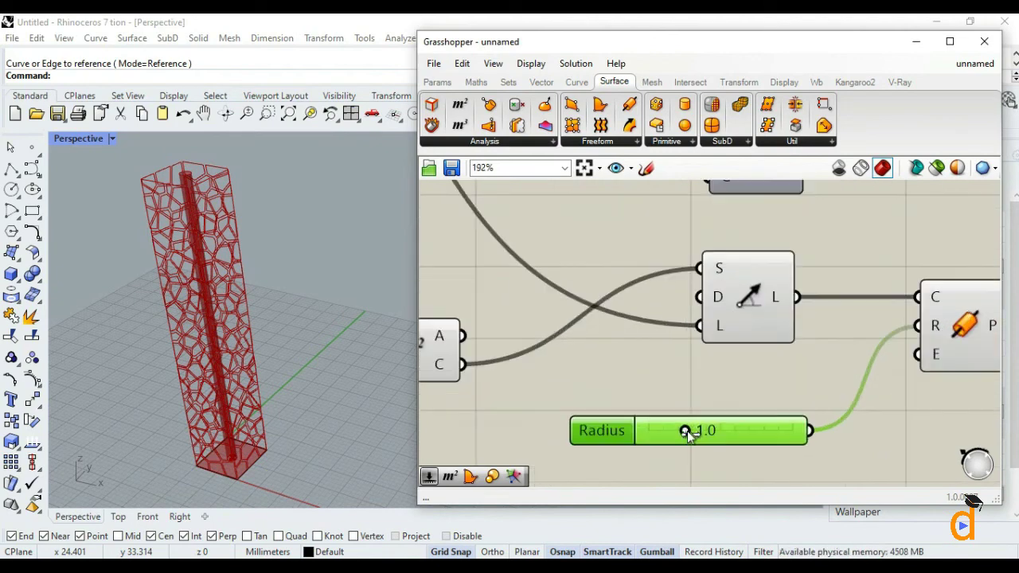
pyautogui.moveTo(689, 434)
pyautogui.mouseDown()
pyautogui.moveTo(760, 433)
pyautogui.moveTo(673, 436)
pyautogui.moveTo(803, 440)
pyautogui.moveTo(697, 447)
pyautogui.mouseUp()
pyautogui.click(666, 460)
pyautogui.scroll(-6, 667, 461)
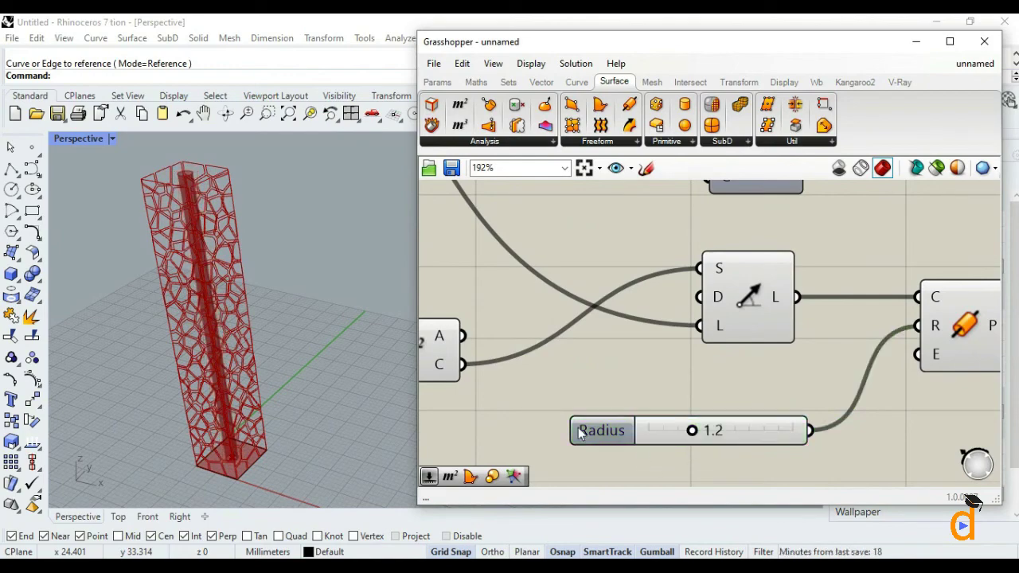
# - Set the Pipe component's end caps (input E) to Flat and highlight the pipe to check it
pyautogui.scroll(4, 564, 442)
pyautogui.rightClick(630, 438)
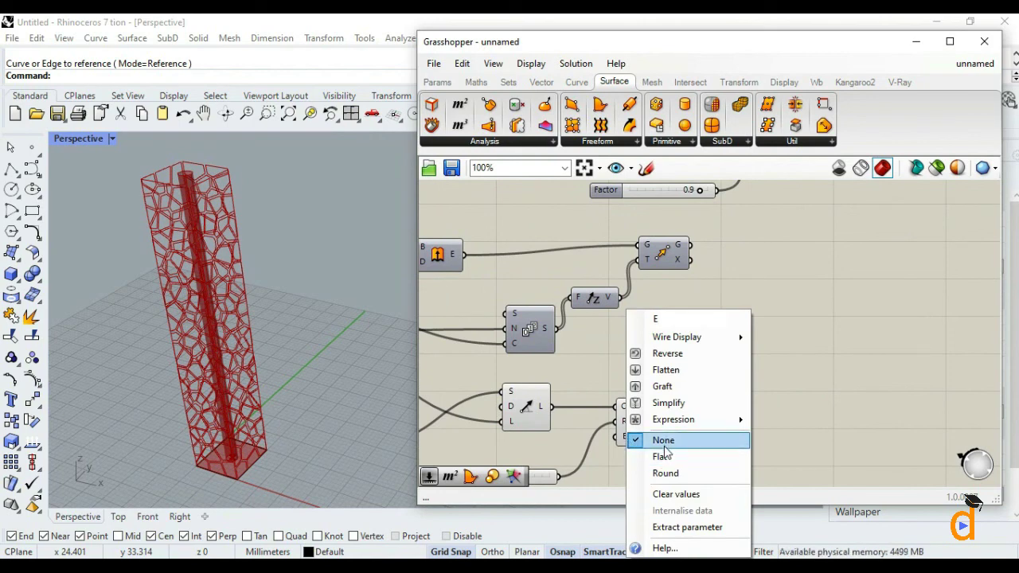
pyautogui.click(664, 456)
pyautogui.click(641, 434)
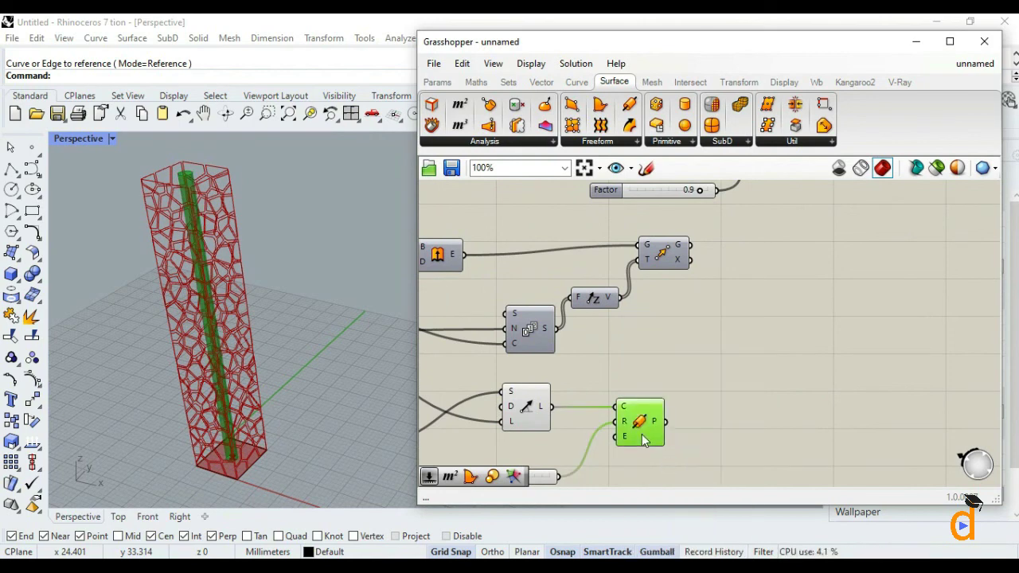
pyautogui.click(701, 466)
pyautogui.scroll(-3, 669, 410)
pyautogui.scroll(3, 669, 410)
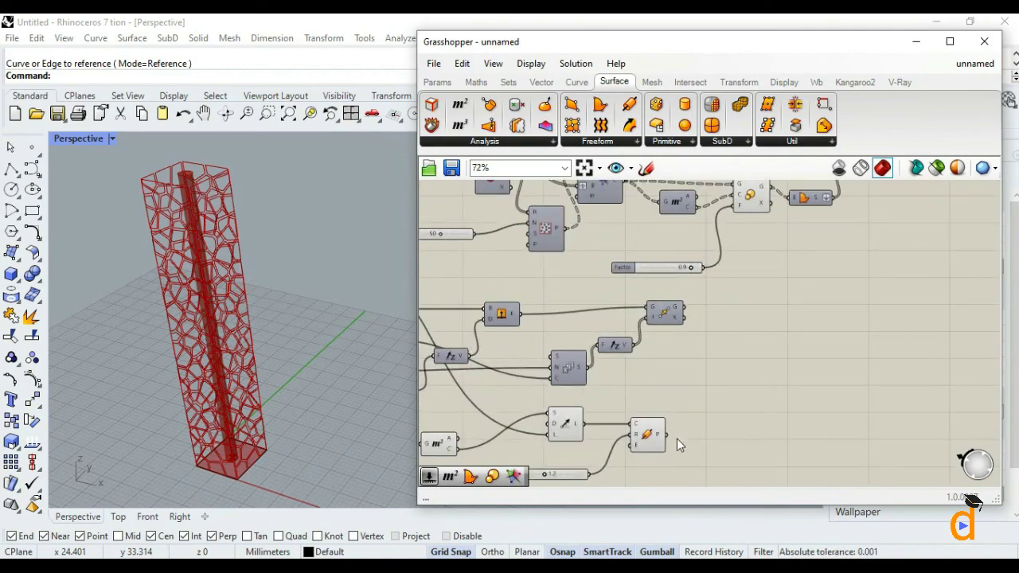
# - Move the Pipe component up and align it directly beneath the floor slabs' Move component
pyautogui.click(669, 422)
pyautogui.moveTo(673, 428); pyautogui.dragTo(691, 383)
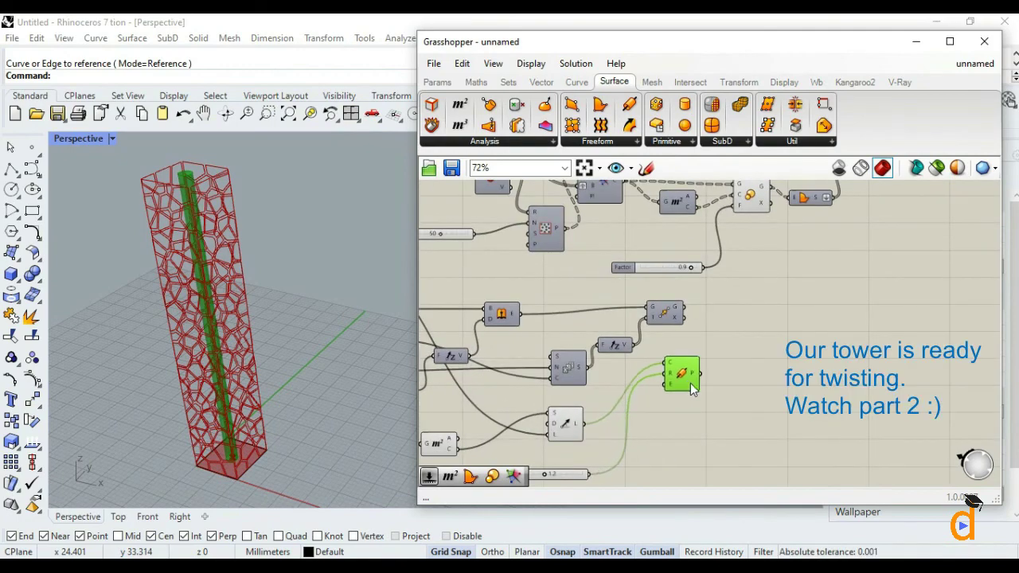
pyautogui.scroll(-2, 691, 385)
pyautogui.scroll(1, 676, 425)
pyautogui.moveTo(611, 367); pyautogui.dragTo(682, 365)
pyautogui.moveTo(645, 421); pyautogui.dragTo(687, 403)
pyautogui.click(676, 436)
pyautogui.scroll(-3, 676, 438)
pyautogui.scroll(3, 674, 342)
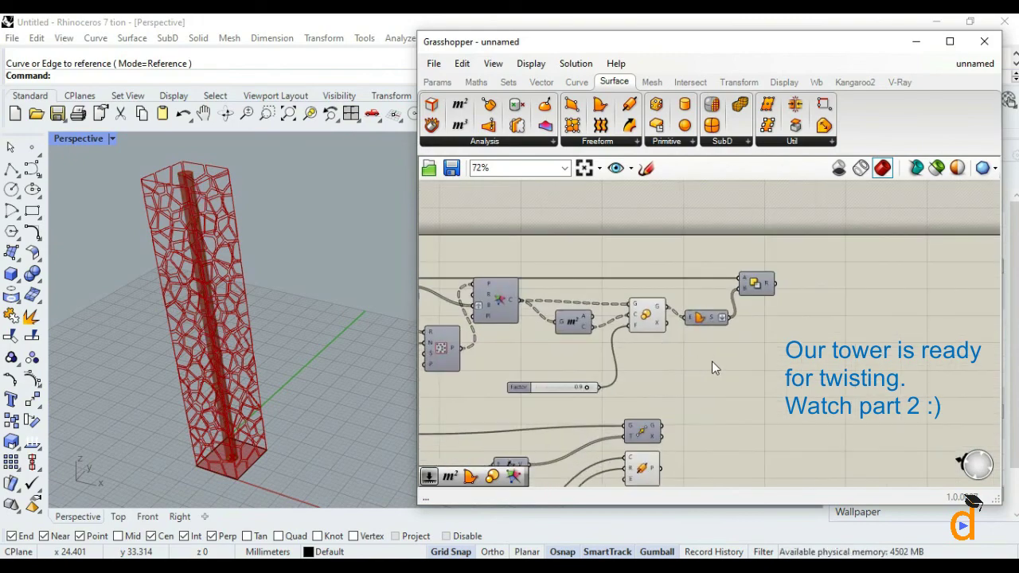
# - Turn on the preview of the Solid Difference component at the end of the facade chain
pyautogui.scroll(-2, 701, 402)
pyautogui.scroll(4, 666, 454)
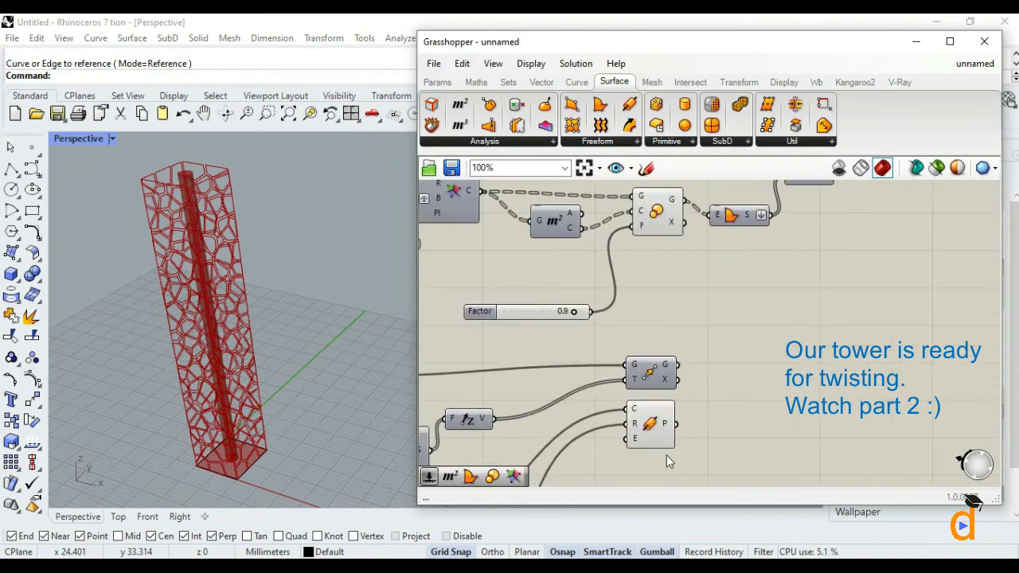
pyautogui.scroll(-3, 706, 426)
pyautogui.scroll(2, 721, 292)
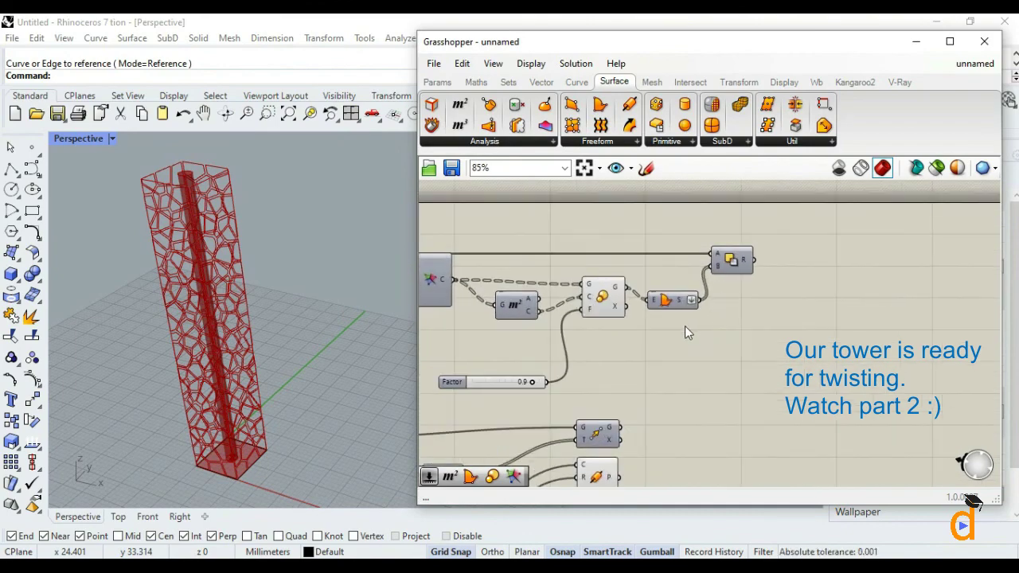
pyautogui.click(739, 271)
pyautogui.rightClick(739, 268)
pyautogui.press('Escape')
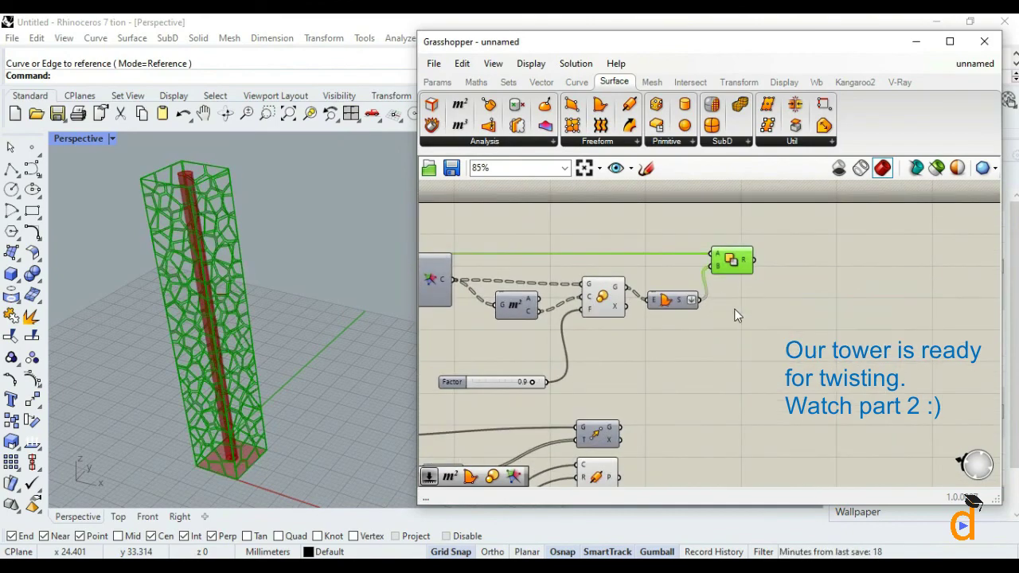
pyautogui.click(659, 367)
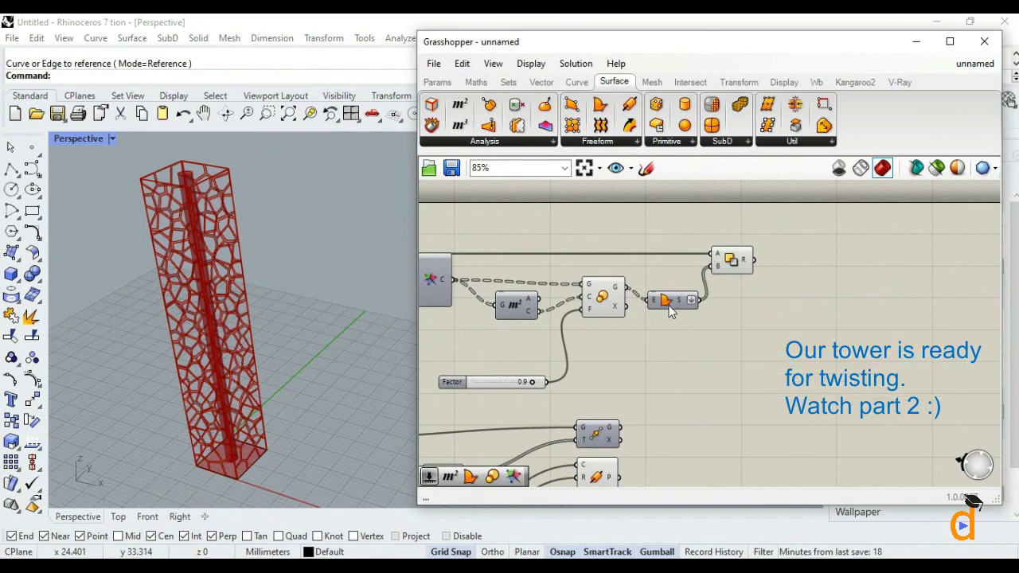
# - Turn on the preview of the Boundary component that feeds input B of Solid Difference
pyautogui.rightClick(666, 309)
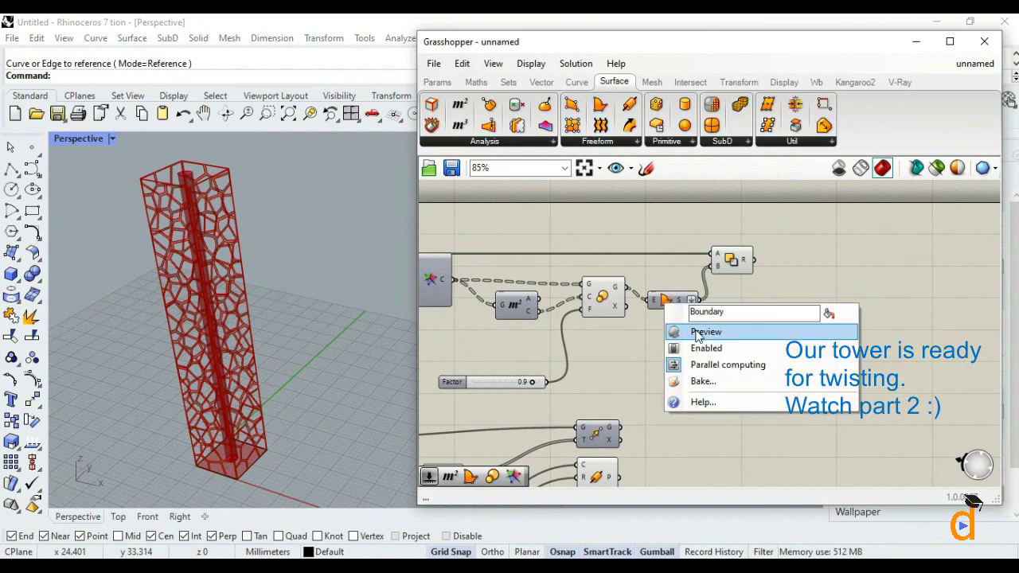
pyautogui.click(681, 331)
pyautogui.click(671, 306)
pyautogui.click(660, 348)
pyautogui.scroll(-1, 660, 348)
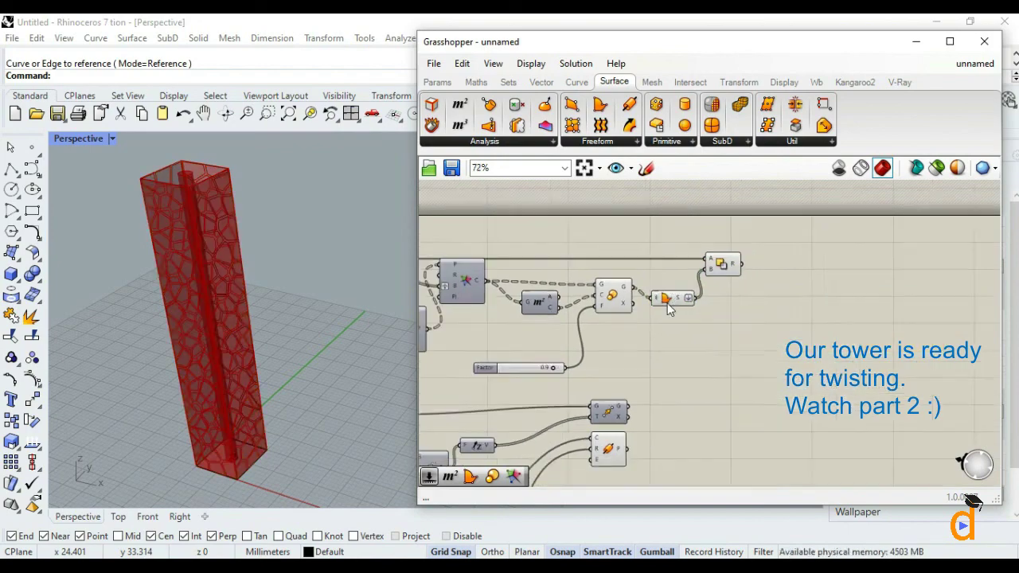
# - Turn on the preview of the floor slabs' Move component, and highlight the slabs and the core pipe in turn
pyautogui.scroll(2, 637, 366)
pyautogui.rightClick(622, 381)
pyautogui.click(653, 411)
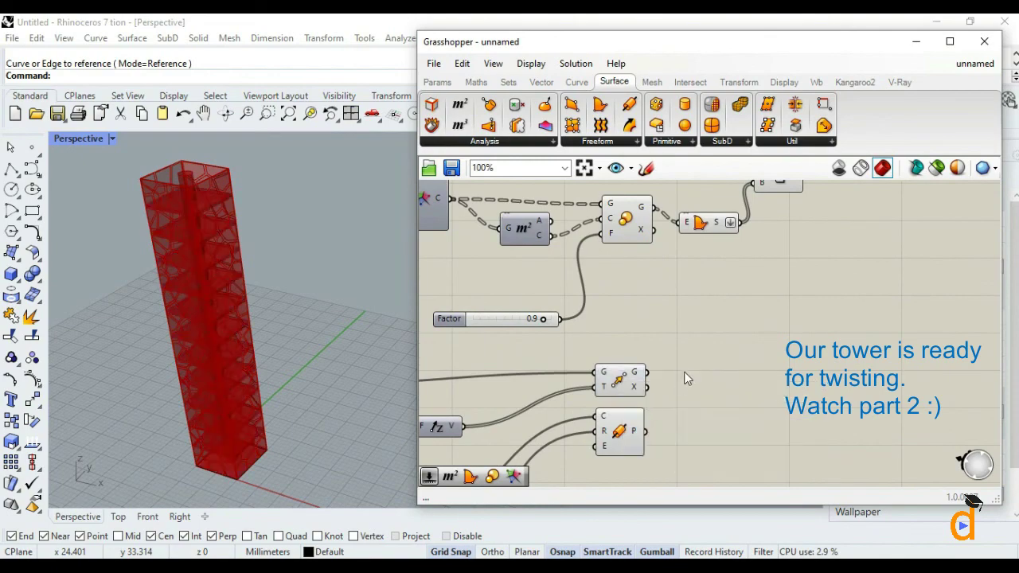
pyautogui.click(621, 386)
pyautogui.click(737, 386)
pyautogui.click(637, 437)
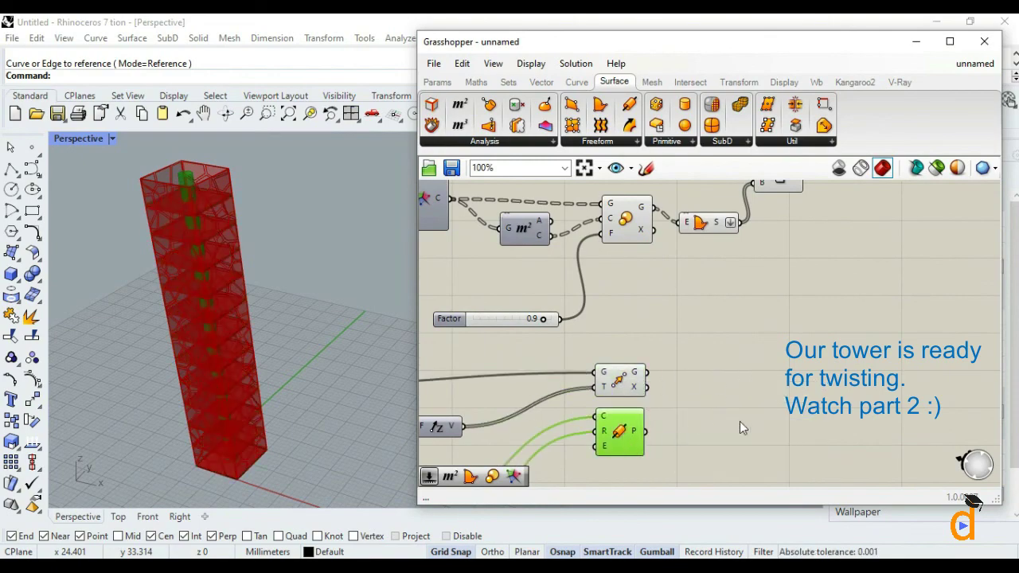
pyautogui.click(740, 422)
pyautogui.scroll(-2, 682, 388)
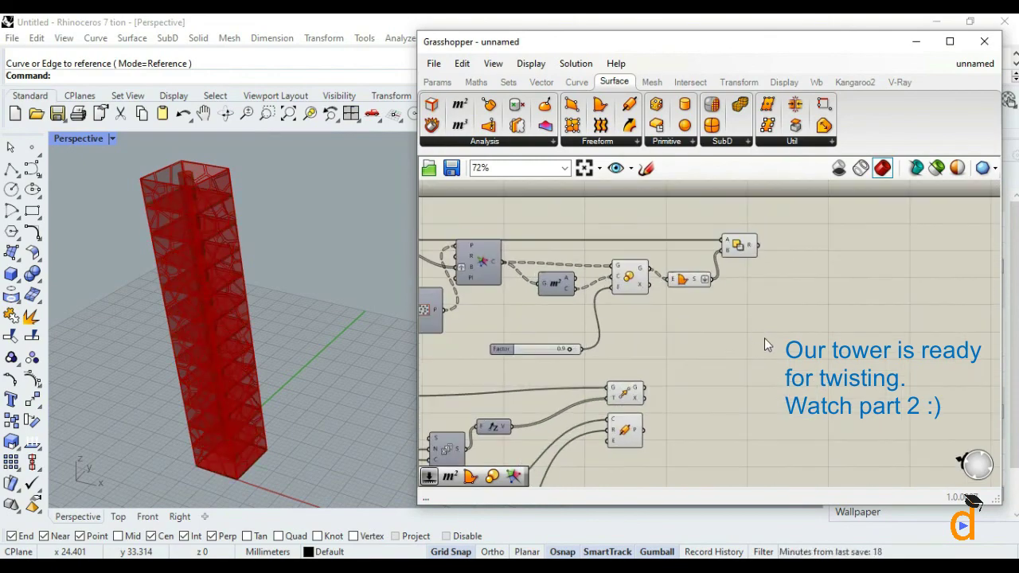